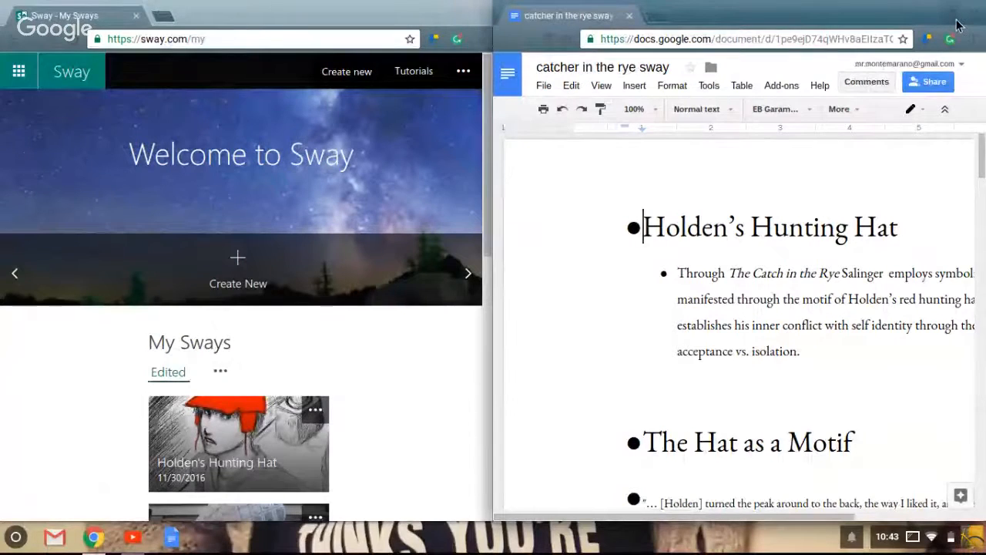
# Download the "catcher in the rye sway" document as a Word file and check it in the Downloads folder.
pyautogui.click(958, 25)
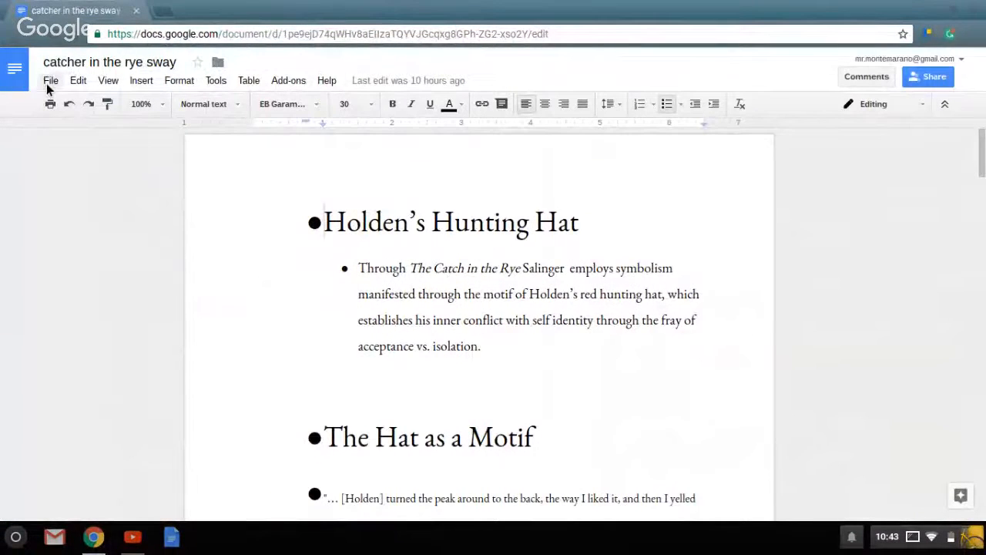
pyautogui.click(49, 81)
pyautogui.moveTo(72, 321)
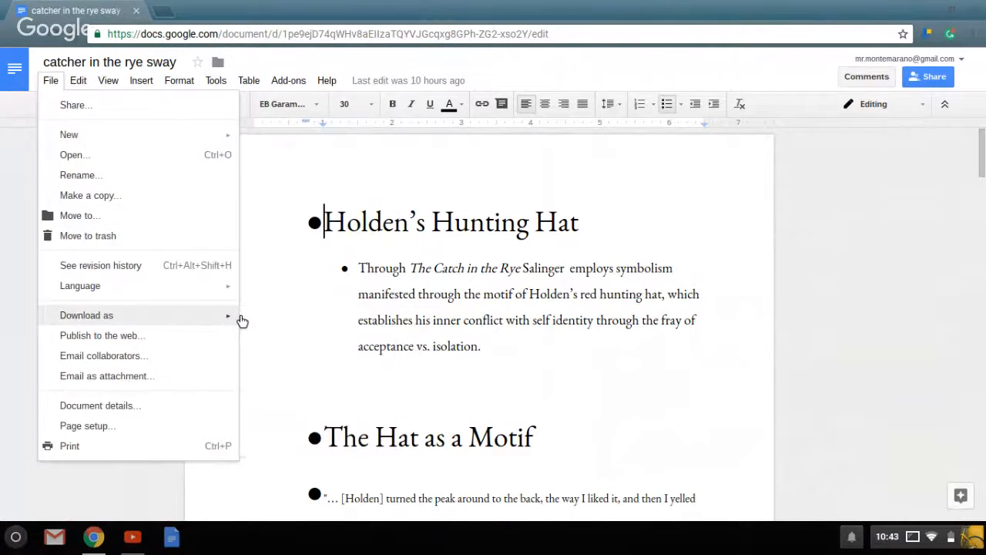
pyautogui.click(271, 321)
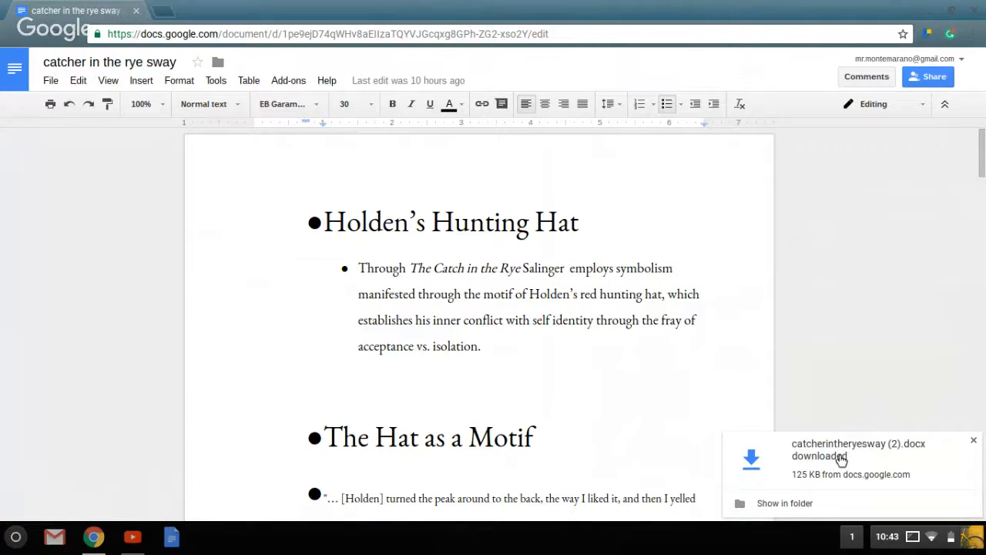
pyautogui.click(785, 505)
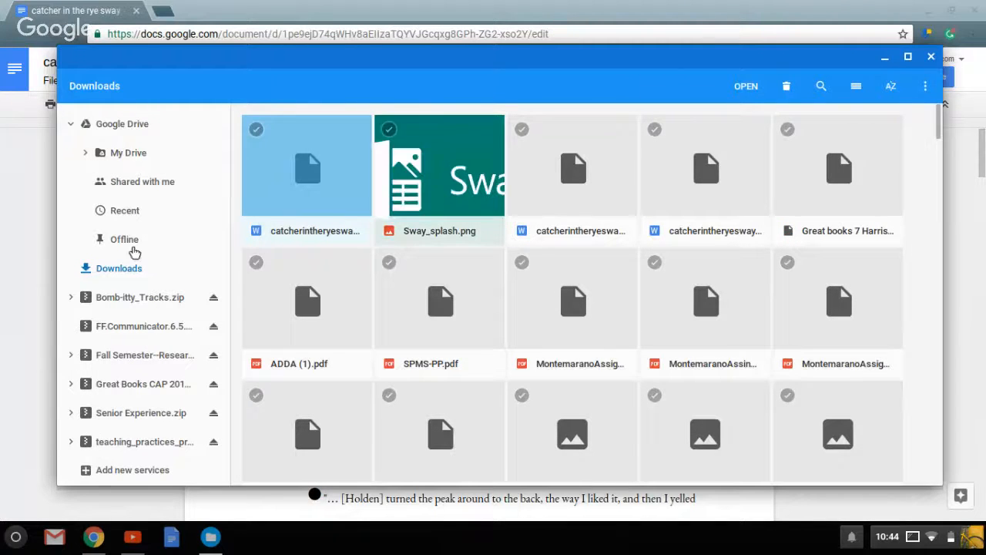
pyautogui.click(887, 61)
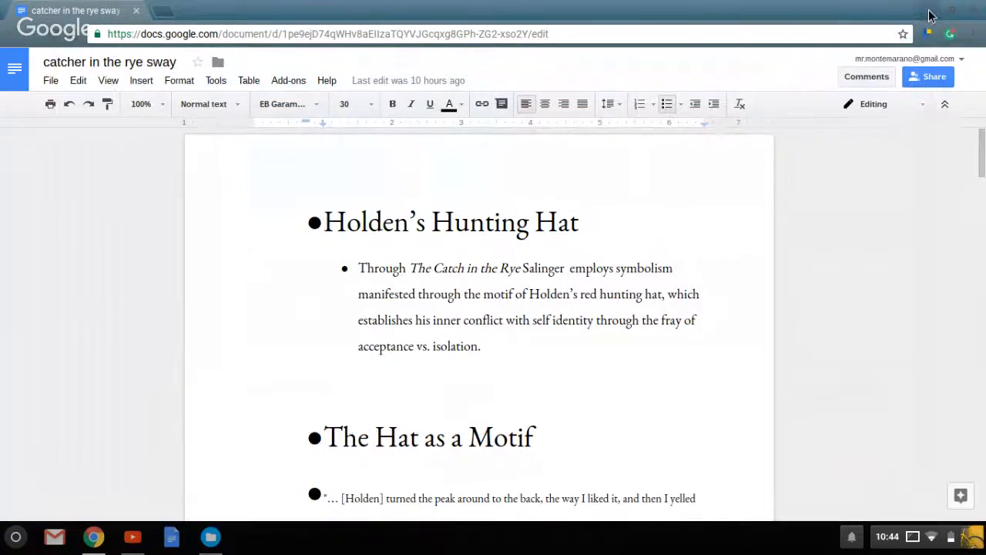
# Switch to Sway and start a new Sway from the downloaded document catcherintheryesway (2).docx.
pyautogui.click(929, 16)
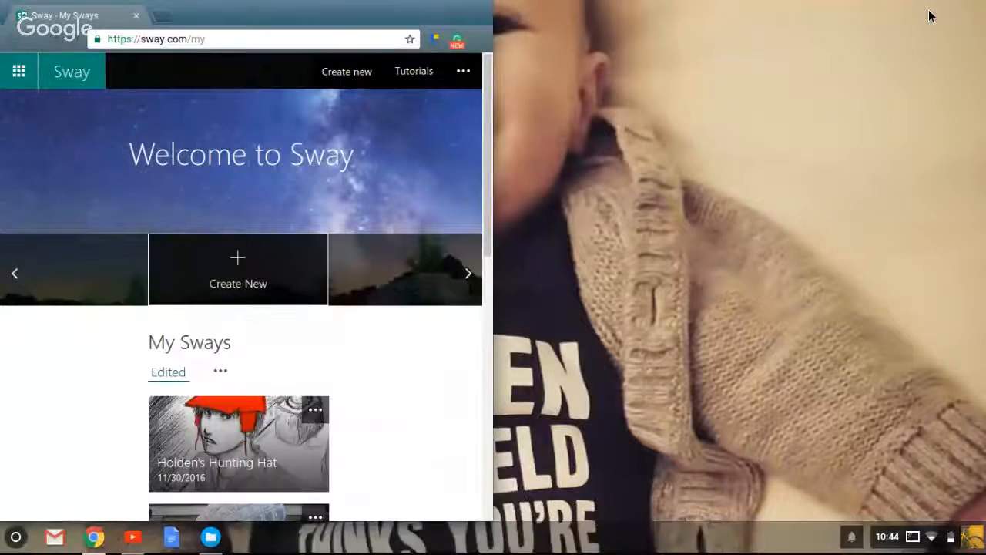
pyautogui.click(466, 16)
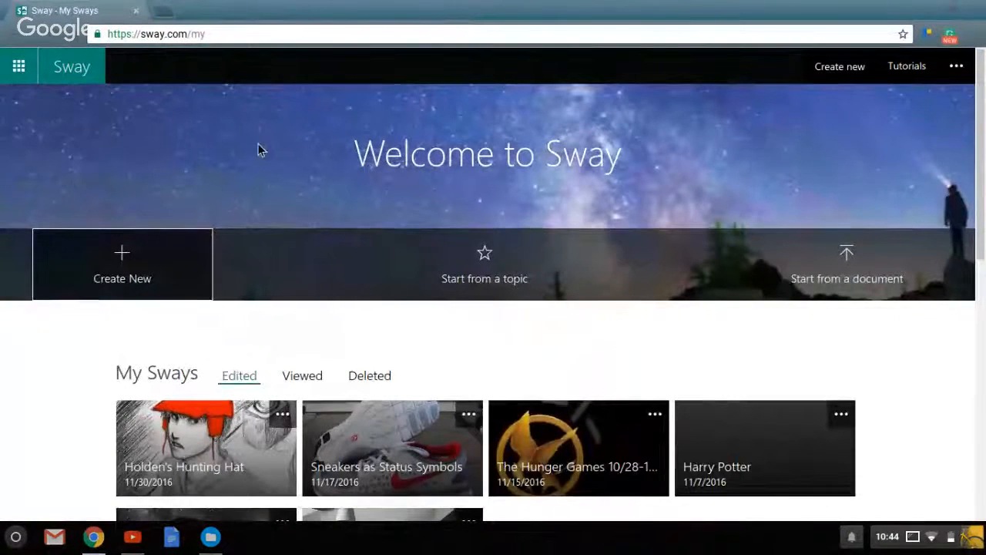
pyautogui.click(847, 265)
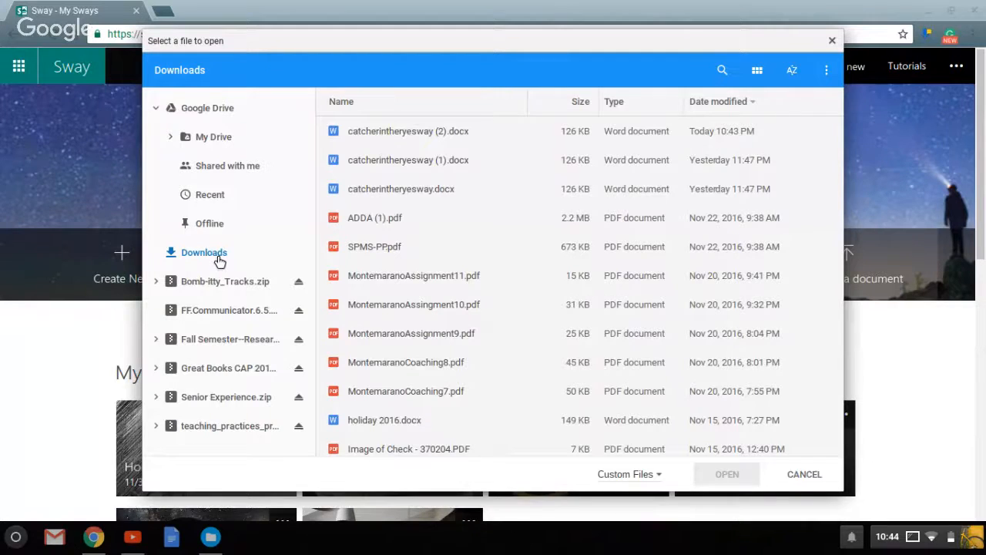
pyautogui.doubleClick(426, 131)
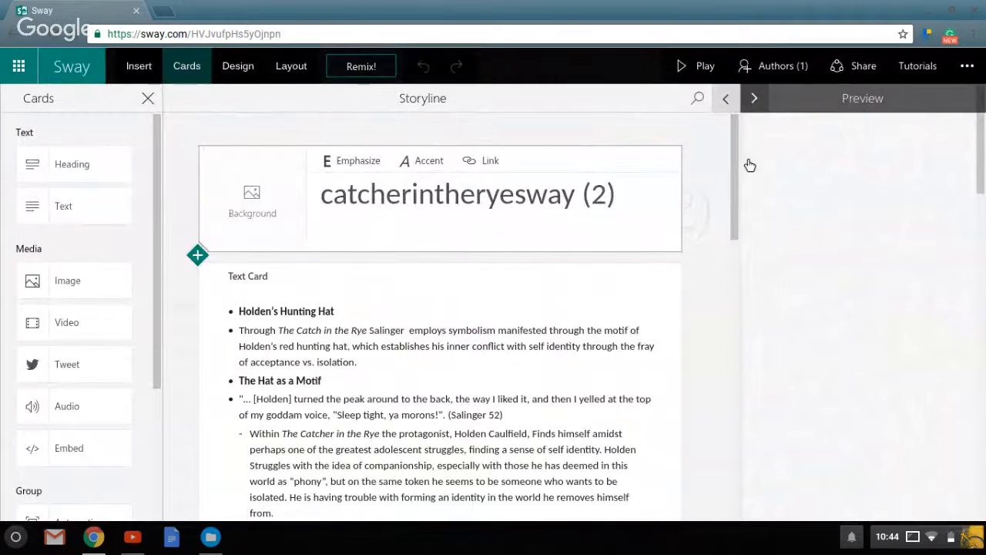
# Look through the available content sources, card types, design styles and layout options for the new Sway.
pyautogui.moveTo(739, 160); pyautogui.dragTo(735, 133)
pyautogui.click(140, 70)
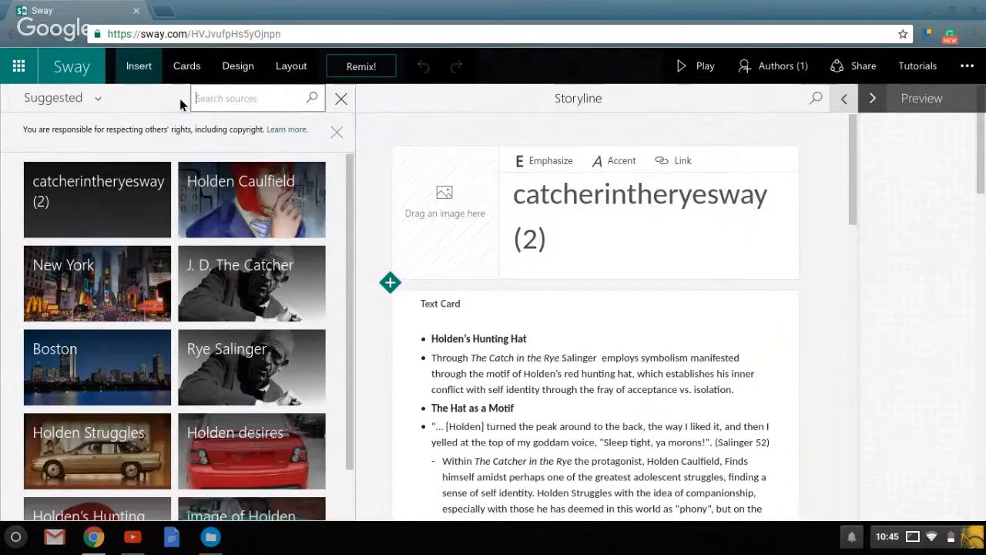
pyautogui.click(108, 109)
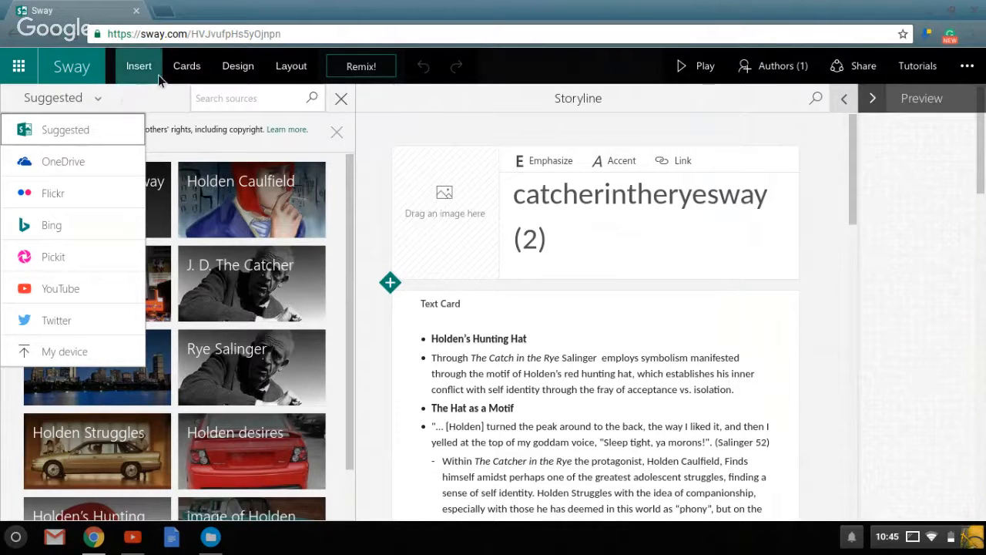
pyautogui.click(189, 68)
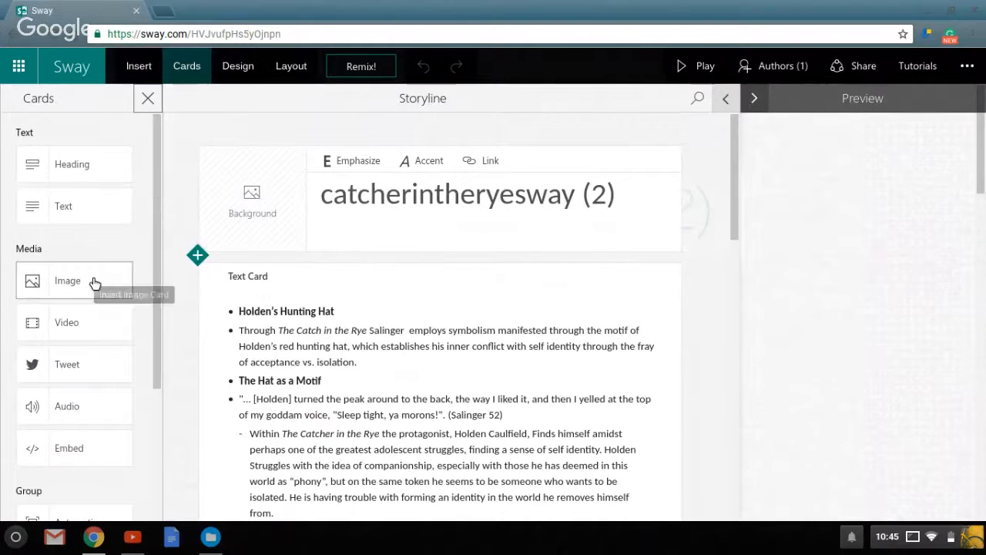
pyautogui.click(238, 68)
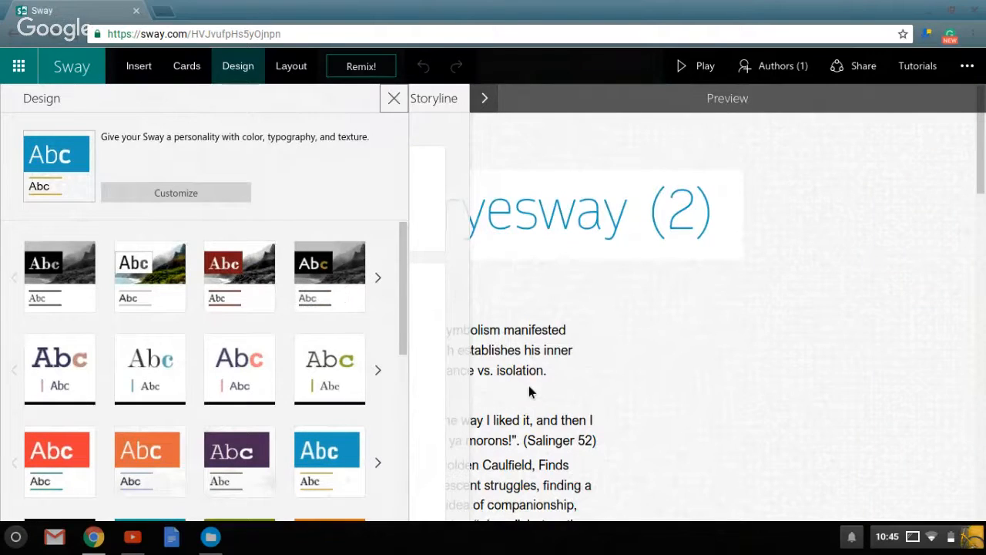
pyautogui.click(285, 68)
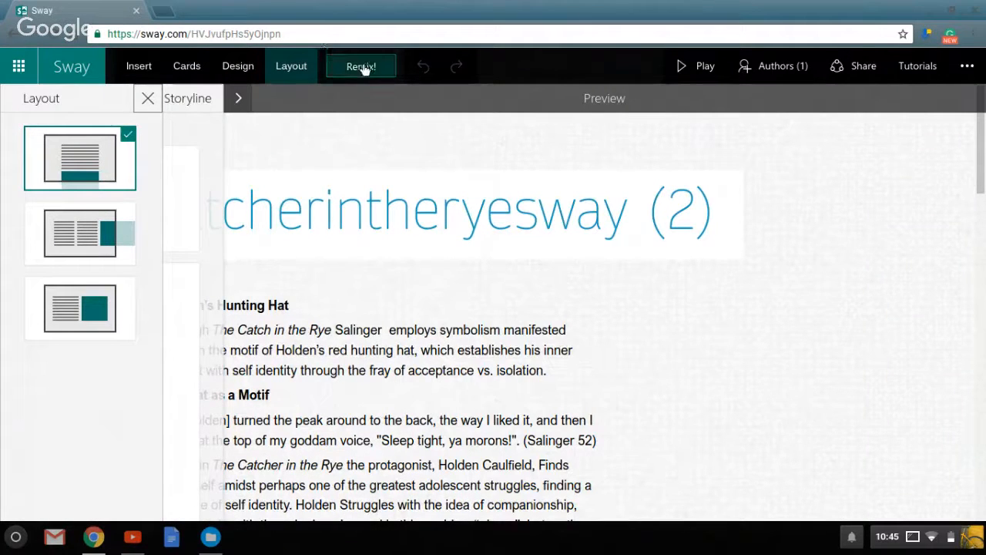
pyautogui.click(241, 106)
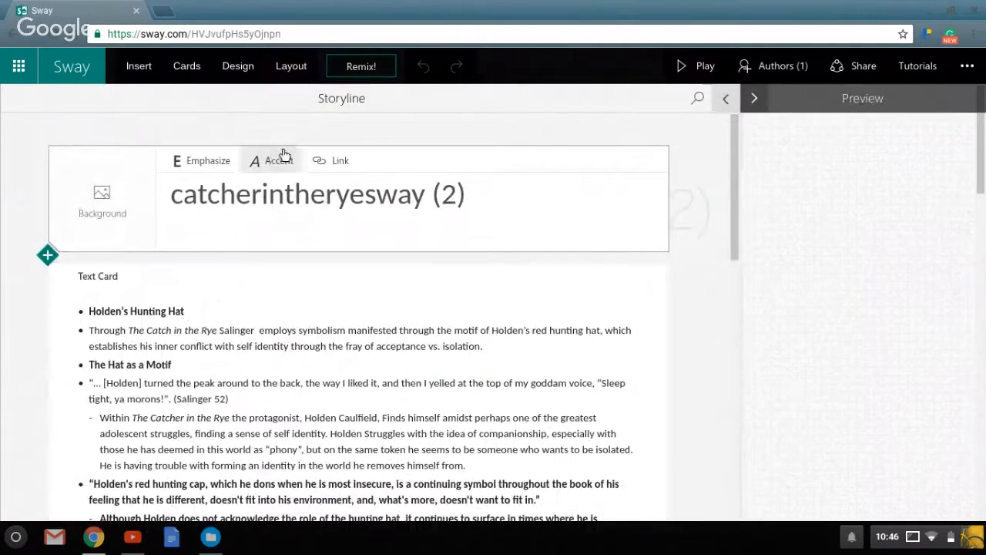
# Cut the "Holden's Hunting Hat" line from the start of the imported text card.
pyautogui.click(149, 67)
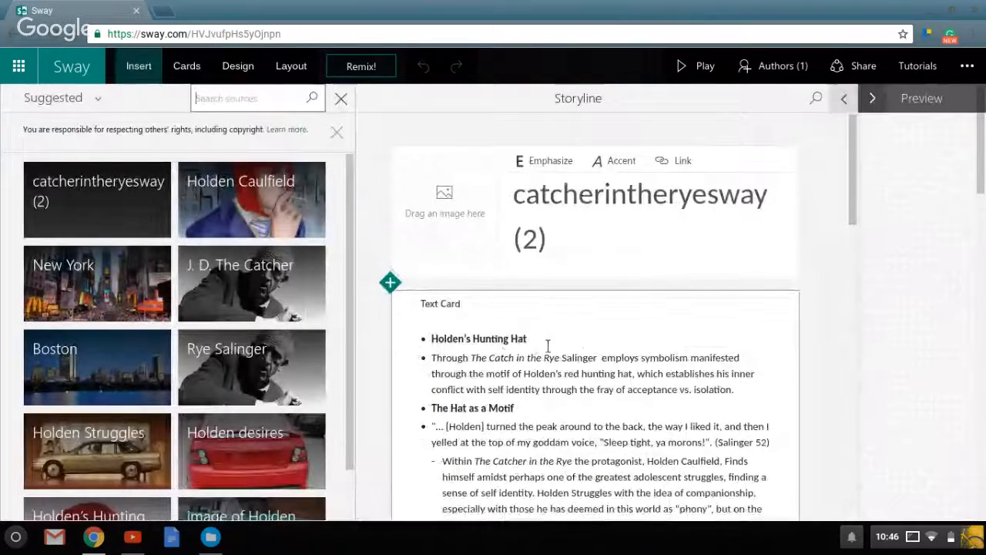
pyautogui.moveTo(548, 346); pyautogui.dragTo(431, 339)
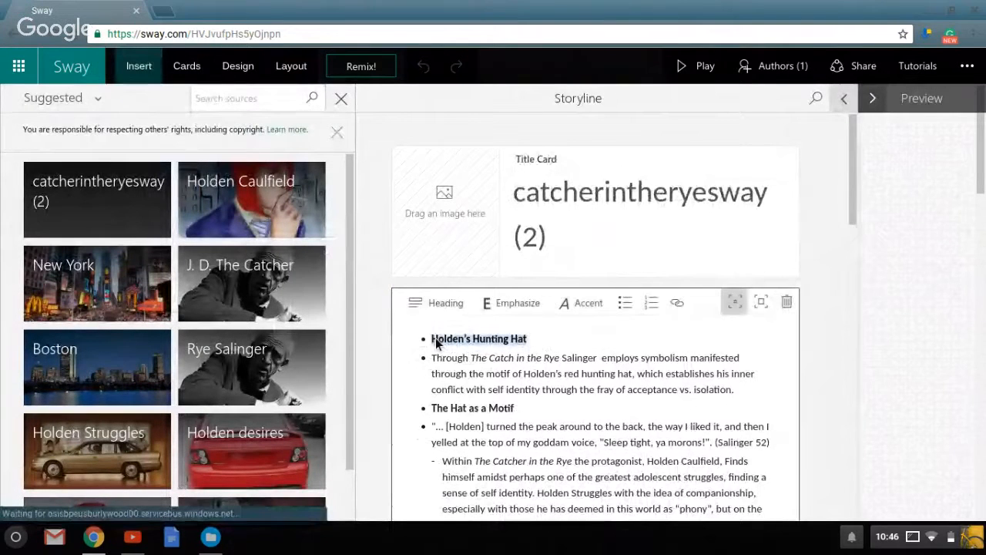
pyautogui.click(203, 71)
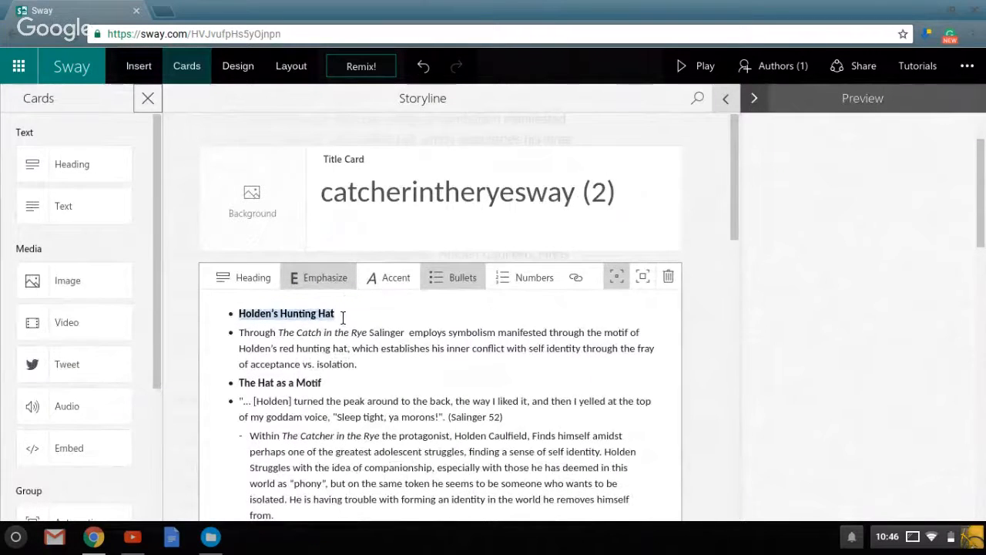
pyautogui.press('Left')
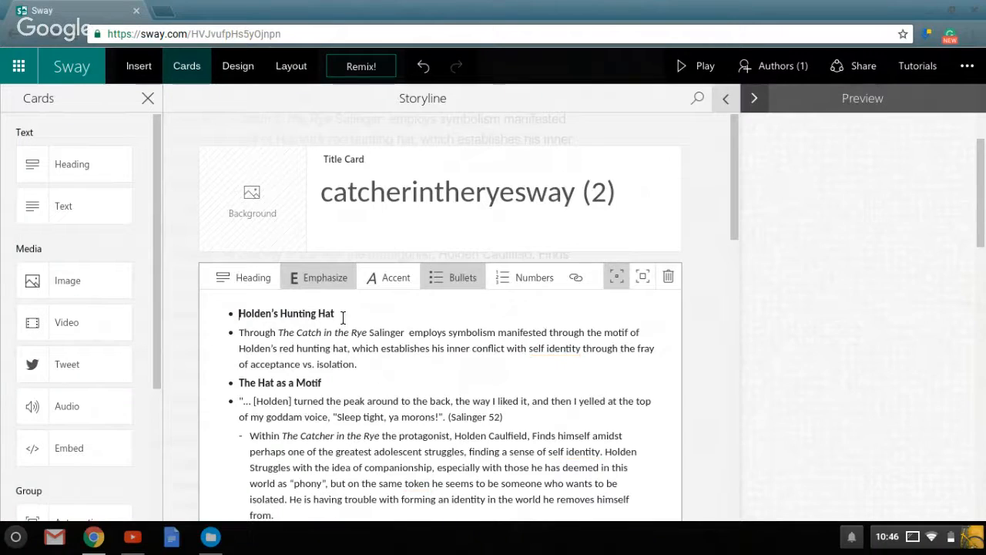
pyautogui.moveTo(343, 318); pyautogui.dragTo(241, 322)
pyautogui.hotkey('ctrl', 'c')
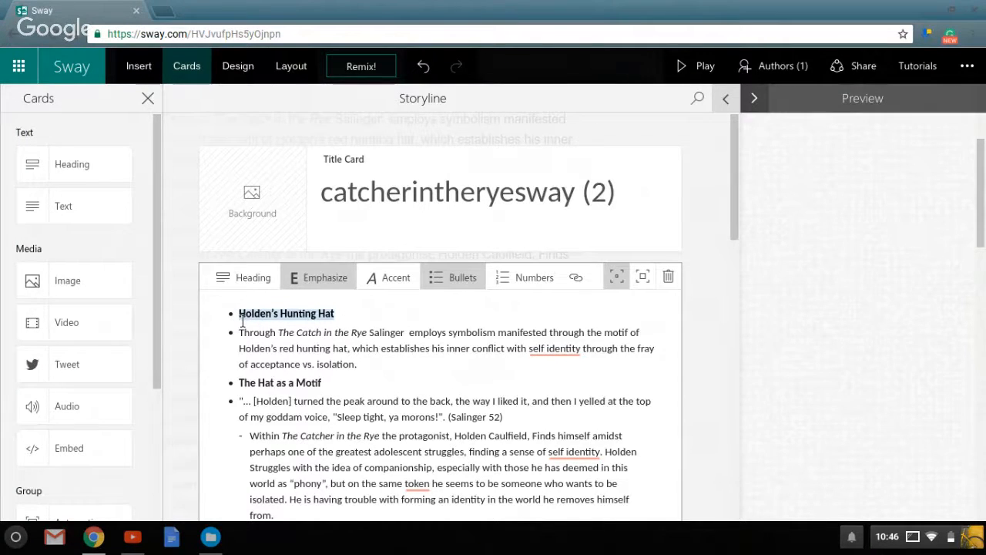
pyautogui.press('BackSpace')
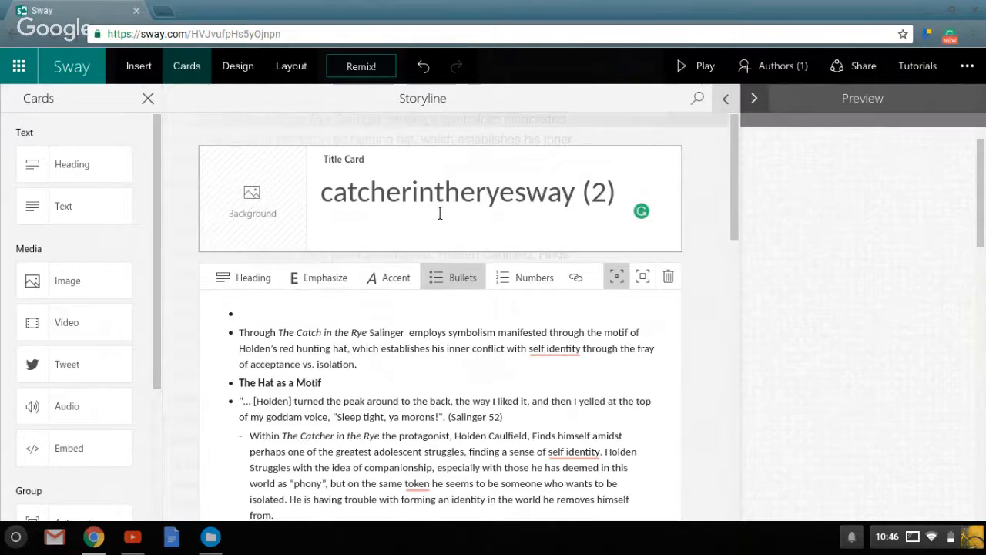
# Clear the Sway's title and paste the cut "Holden's Hunting Hat" text, placing it in its own card below the title card.
pyautogui.click(439, 211)
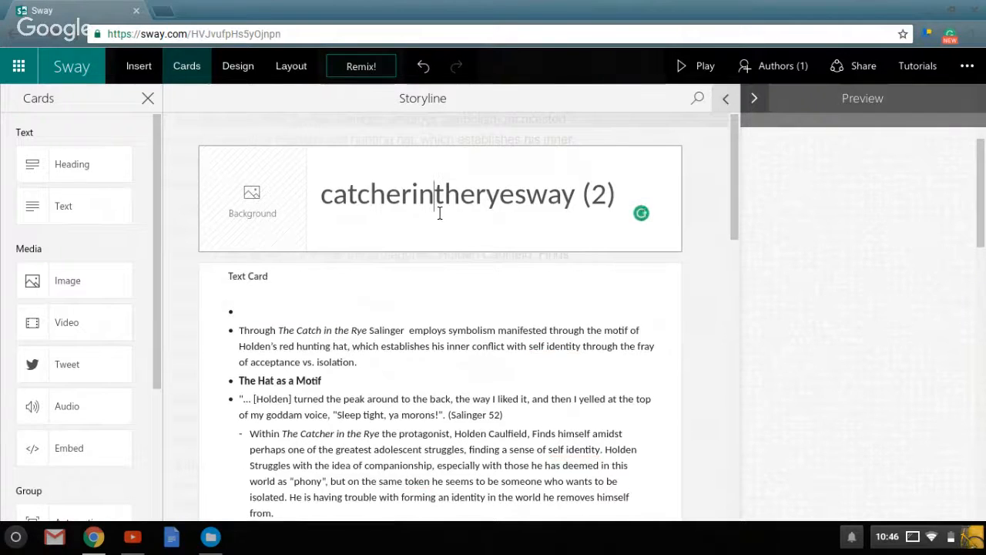
pyautogui.click(628, 203)
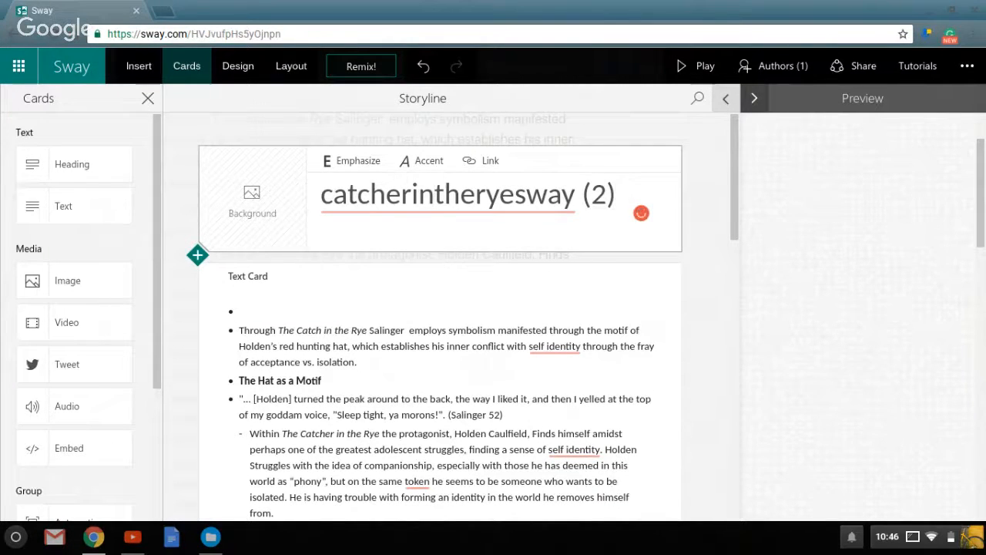
pyautogui.press('BackSpace')
pyautogui.press('BackSpace')
pyautogui.press('BackSpace')
pyautogui.press('BackSpace')
pyautogui.press('BackSpace')
pyautogui.press('BackSpace')
pyautogui.press('BackSpace')
pyautogui.press('BackSpace')
pyautogui.press('BackSpace')
pyautogui.press('BackSpace')
pyautogui.press('BackSpace')
pyautogui.press('BackSpace')
pyautogui.press('BackSpace')
pyautogui.press('BackSpace')
pyautogui.press('BackSpace')
pyautogui.press('BackSpace')
pyautogui.press('BackSpace')
pyautogui.press('BackSpace')
pyautogui.press('BackSpace')
pyautogui.press('BackSpace')
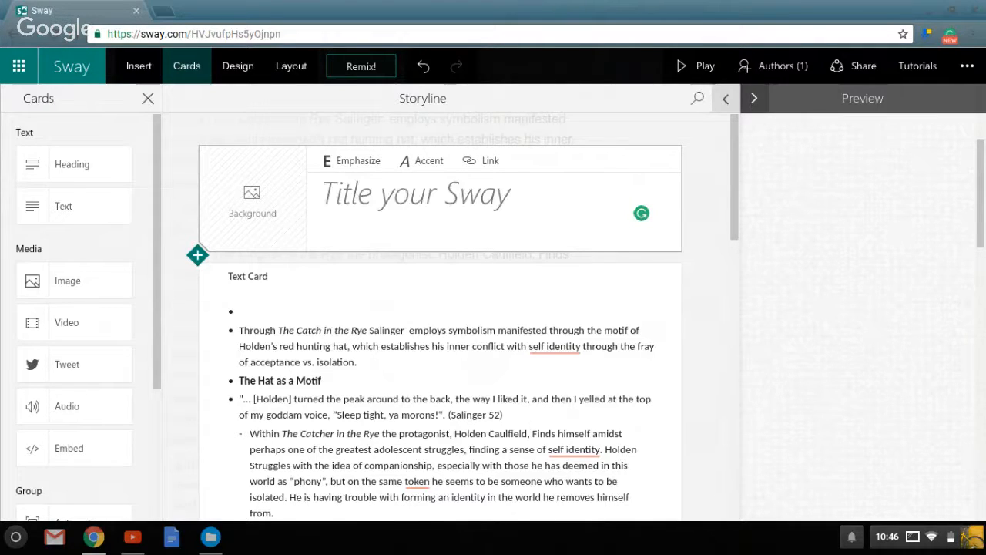
pyautogui.hotkey('ctrl', 'v')
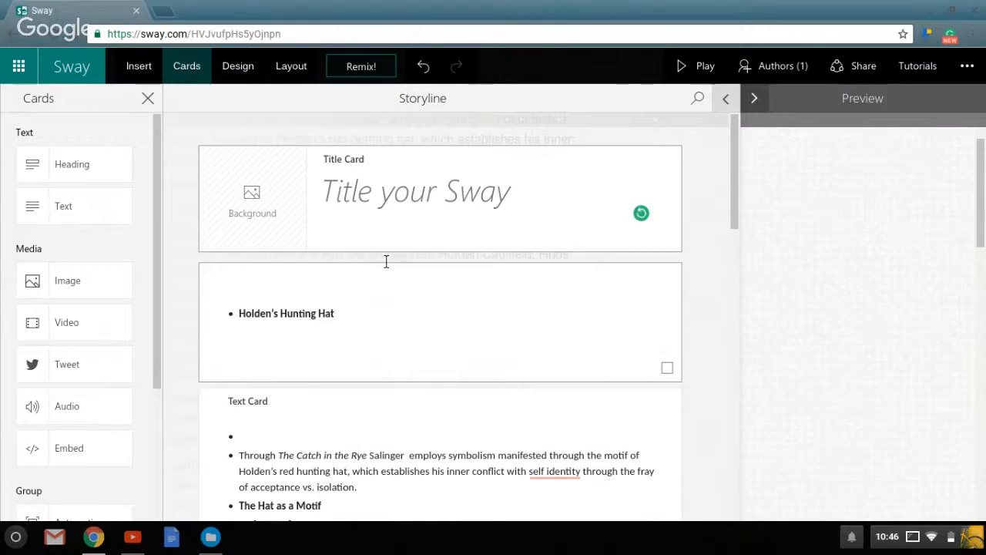
# Remove the bullet from the pasted "Holden's Hunting Hat" text and turn it into a heading card.
pyautogui.click(249, 323)
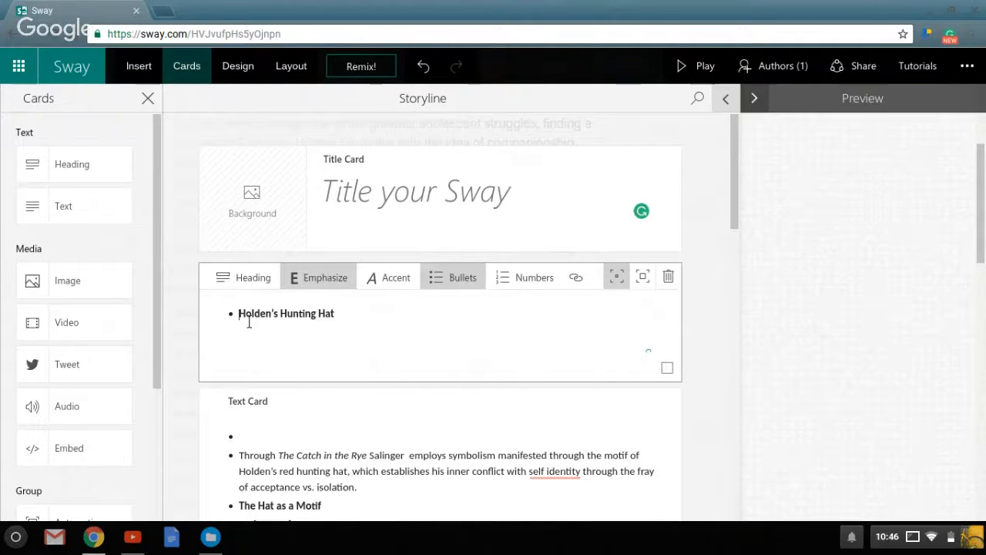
pyautogui.press('BackSpace')
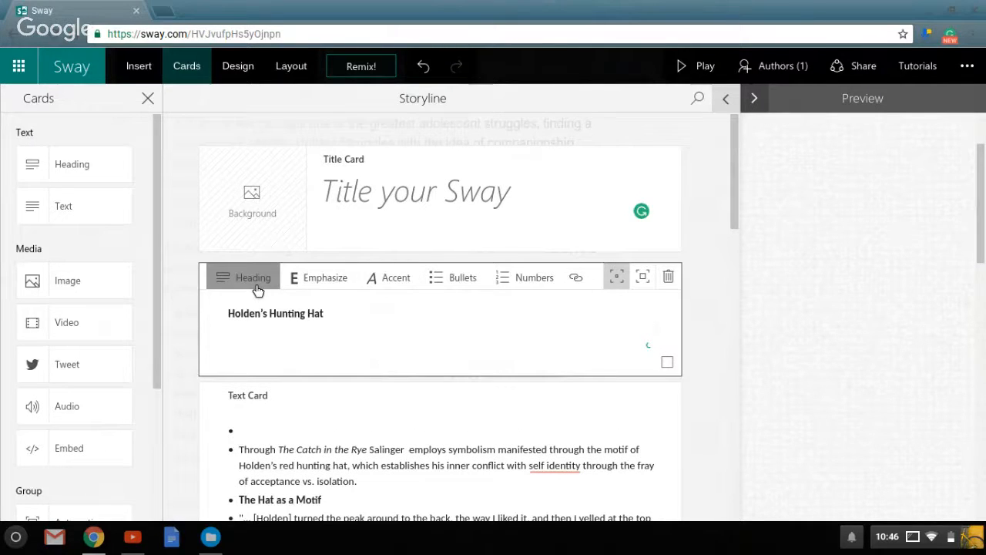
pyautogui.click(257, 288)
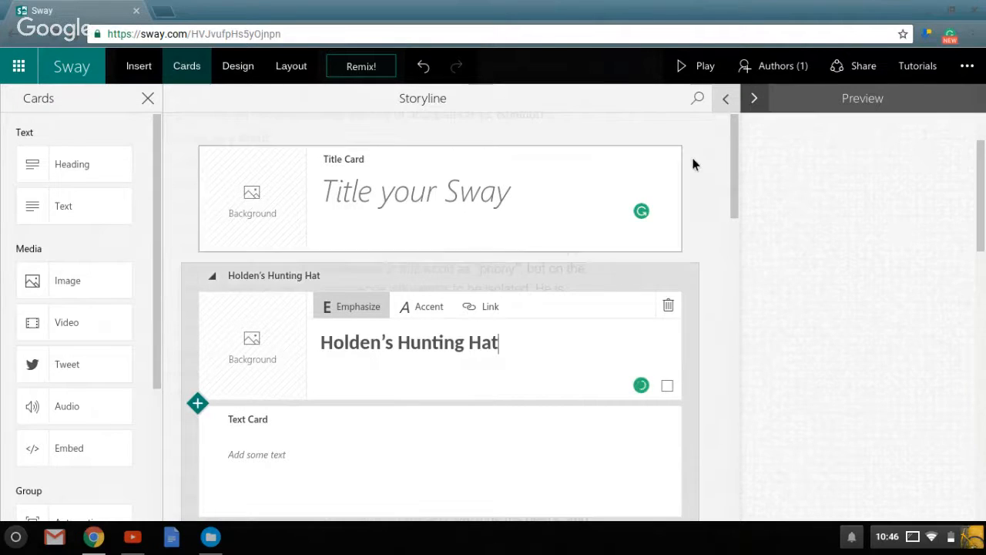
pyautogui.click(572, 185)
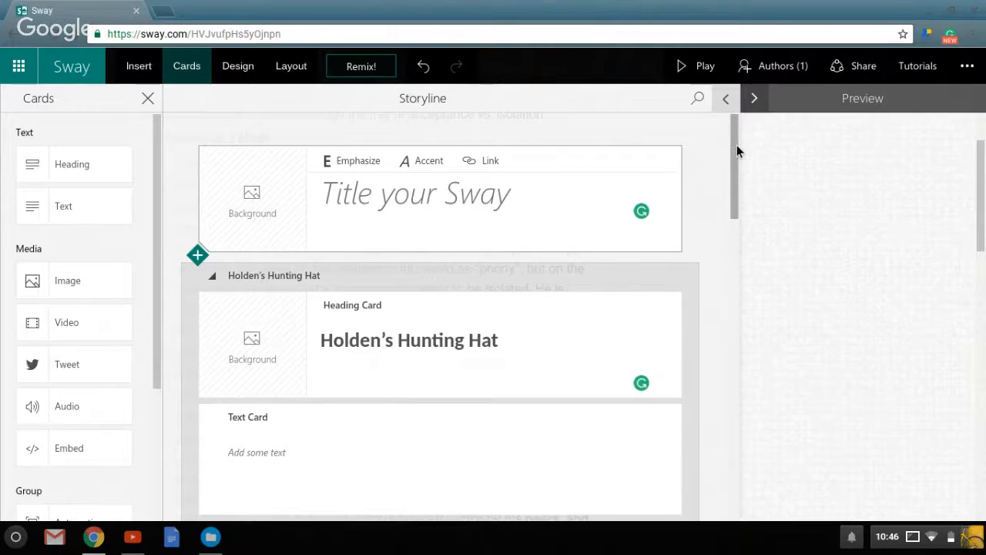
# Move the thesis sentence starting "Through The Catch in the Rye" from the imported text card into the empty text card below the heading.
pyautogui.moveTo(736, 145); pyautogui.dragTo(720, 181)
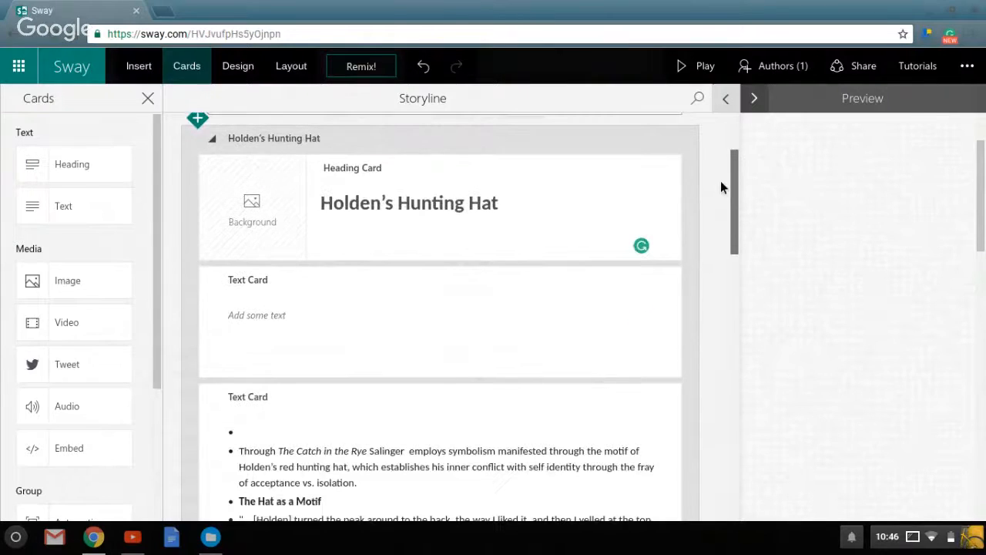
pyautogui.scroll(-2, 716, 185)
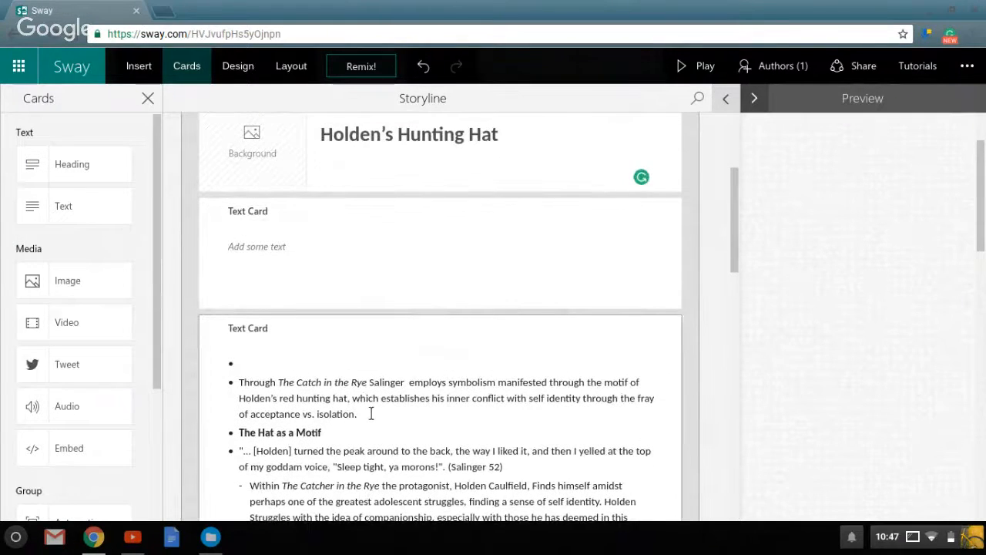
pyautogui.tripleClick(249, 396)
pyautogui.hotkey('ctrl', 'c')
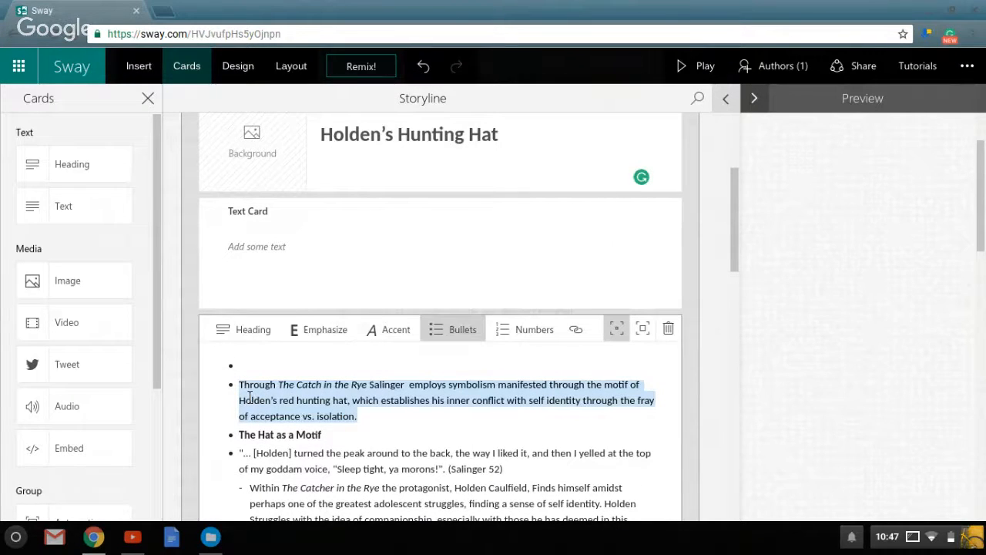
pyautogui.press('BackSpace')
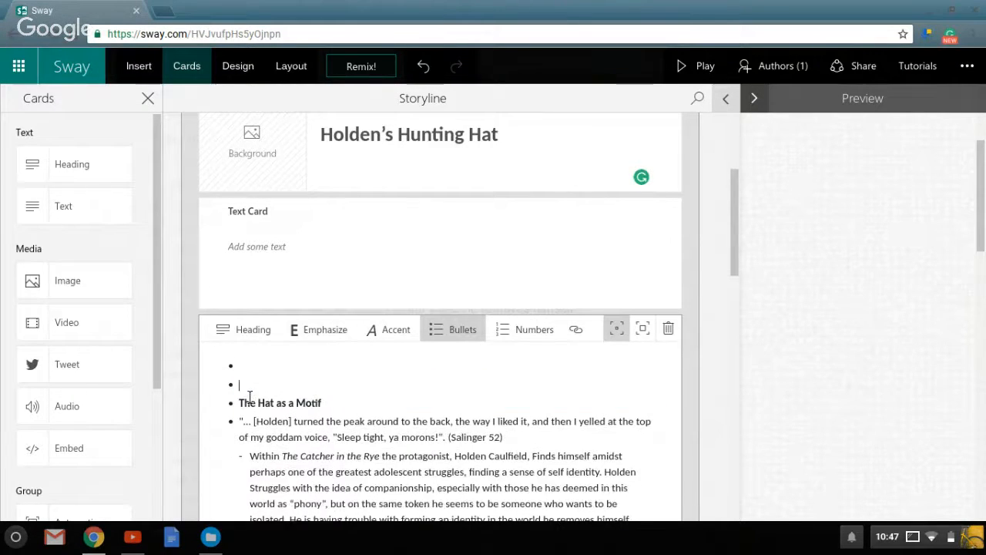
pyautogui.click(293, 267)
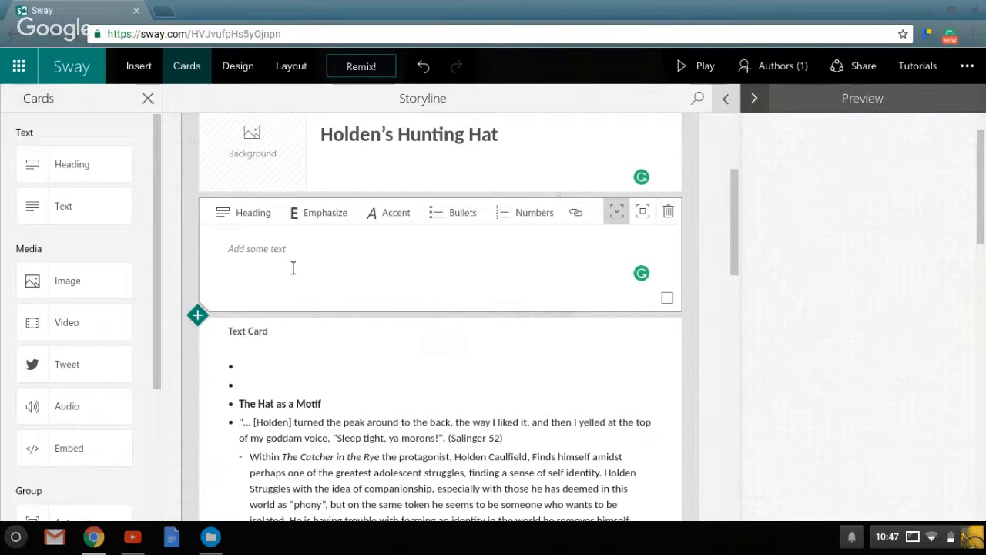
pyautogui.hotkey('ctrl', 'v')
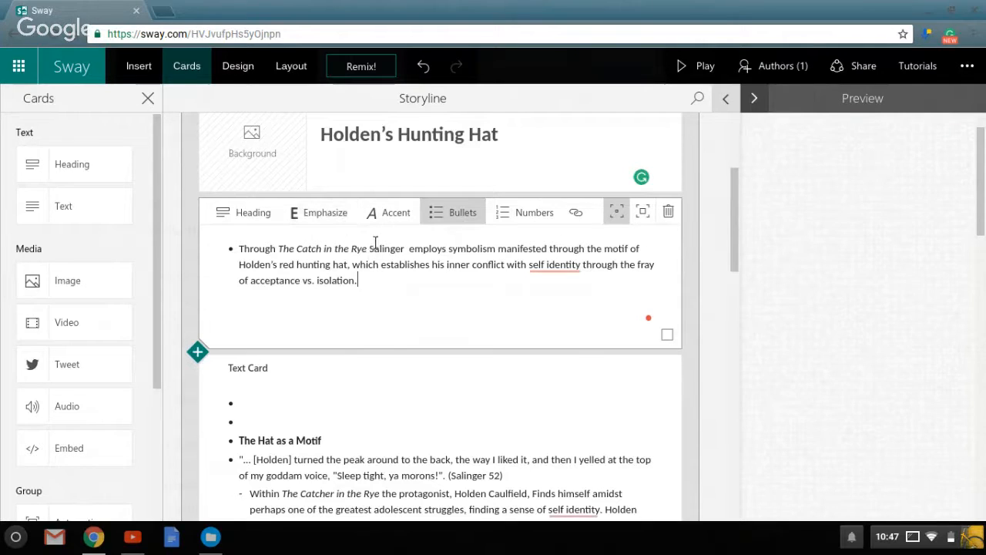
# Emphasize the book title "The Catch in the Rye" in the thesis card and check it in the preview.
pyautogui.moveTo(369, 257); pyautogui.dragTo(289, 256)
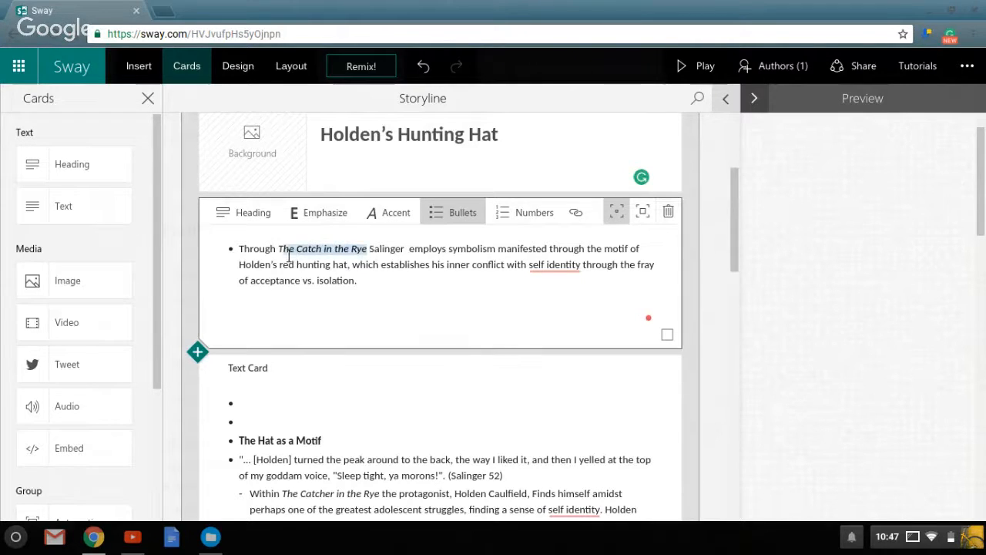
pyautogui.click(334, 222)
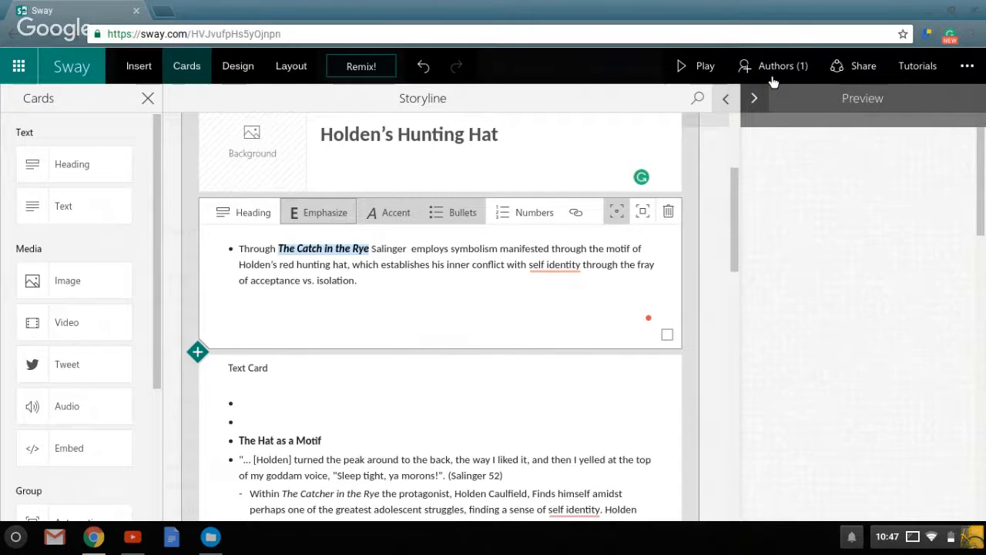
pyautogui.click(732, 100)
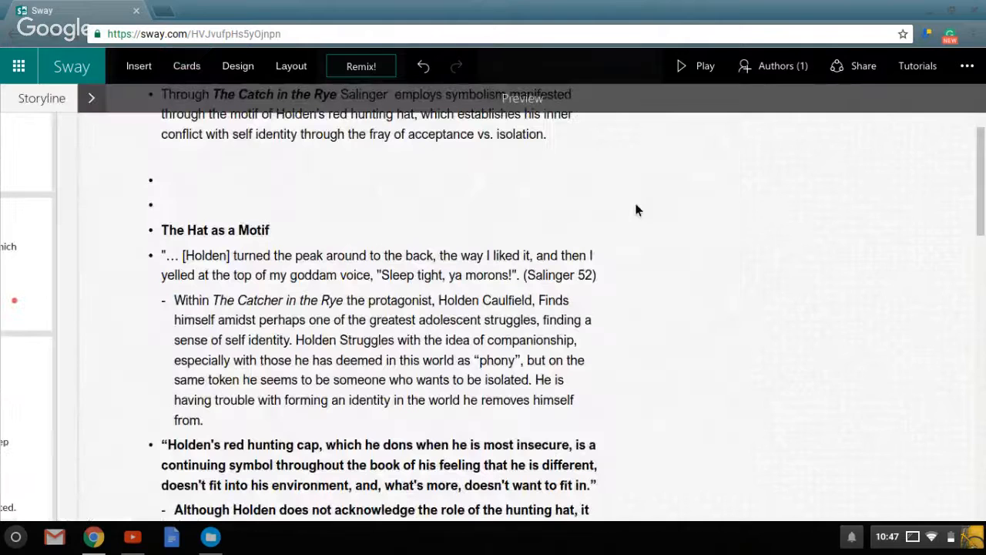
pyautogui.scroll(2, 399, 295)
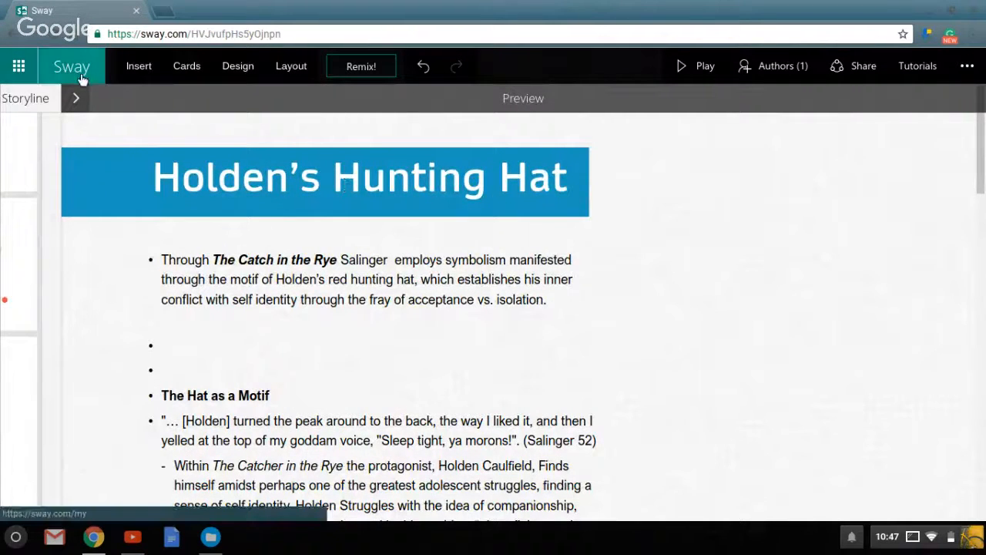
pyautogui.click(77, 100)
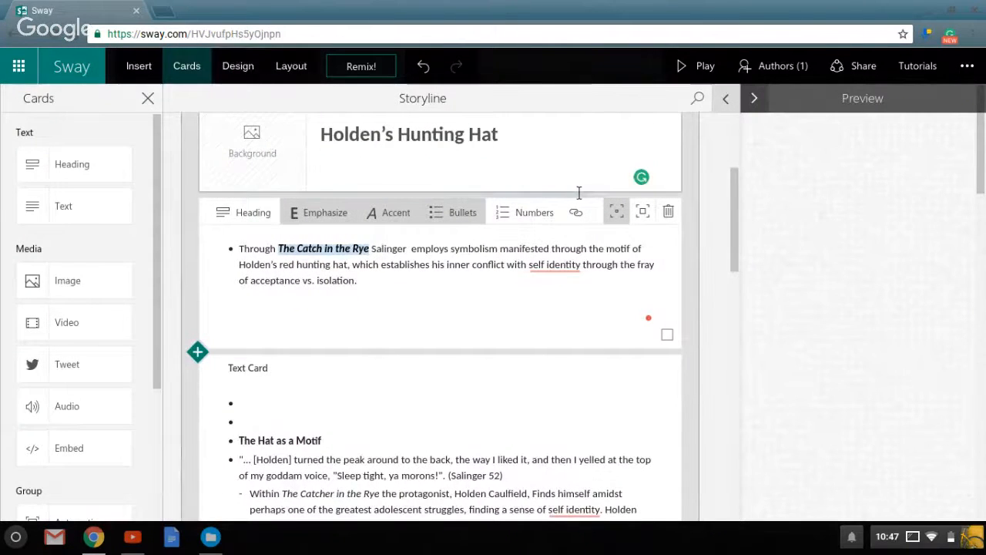
# Give the whole thesis card the stronger emphasis level and correct "self identity" to "self-identity" in its text.
pyautogui.click(643, 211)
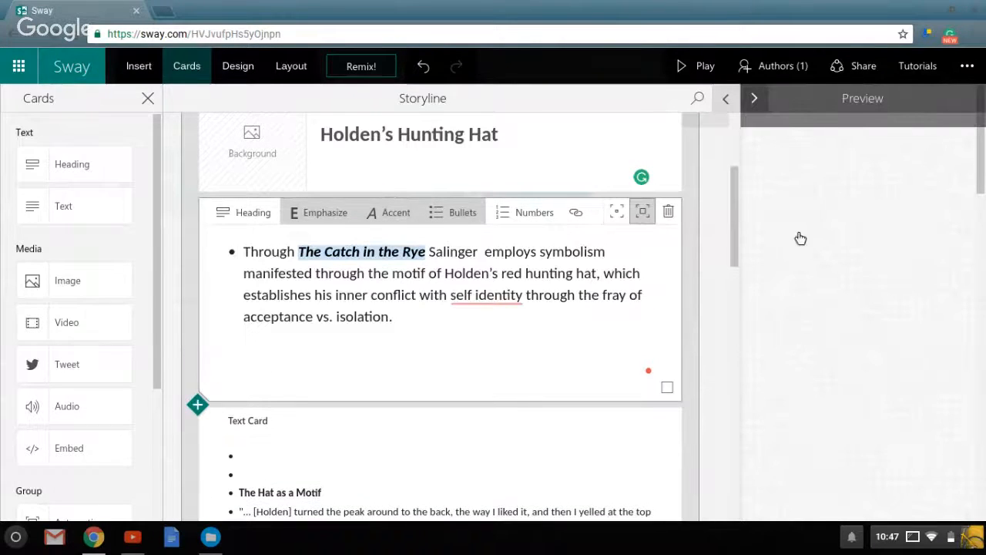
pyautogui.click(736, 98)
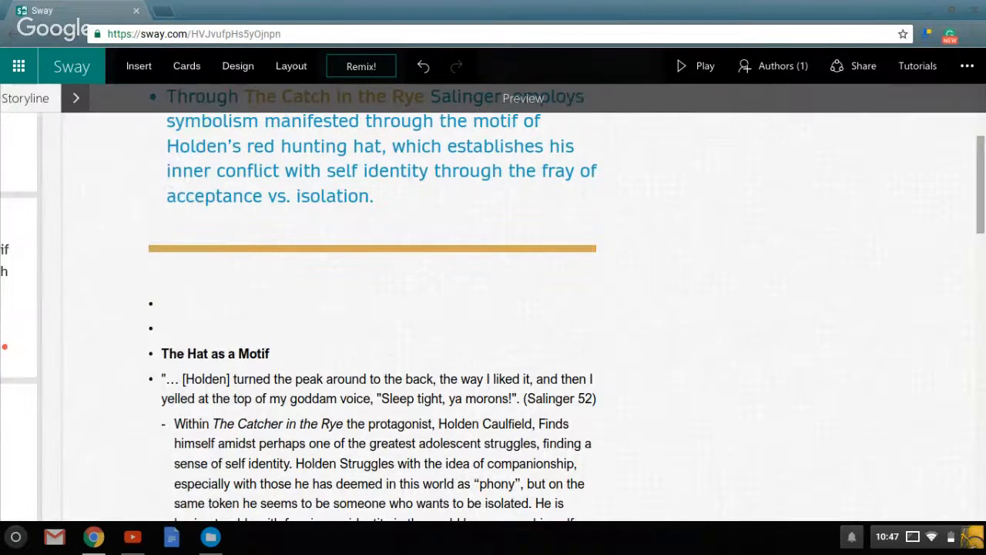
pyautogui.moveTo(981, 173); pyautogui.dragTo(981, 128)
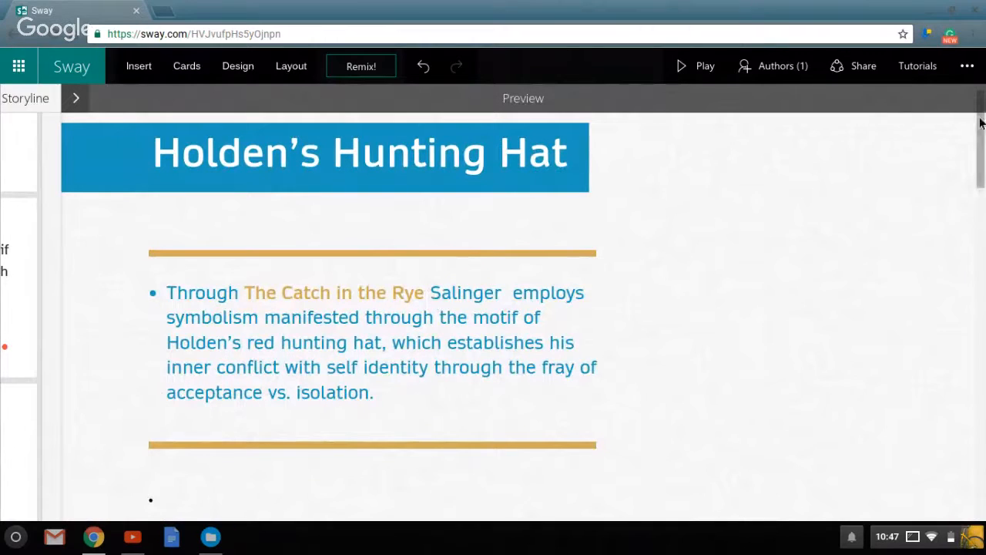
pyautogui.moveTo(981, 121); pyautogui.dragTo(981, 133)
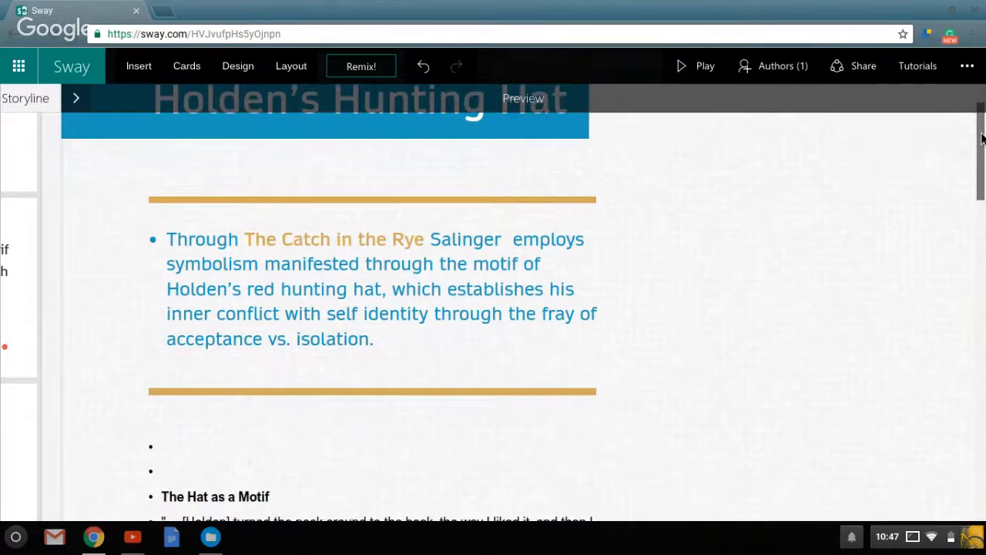
pyautogui.click(75, 98)
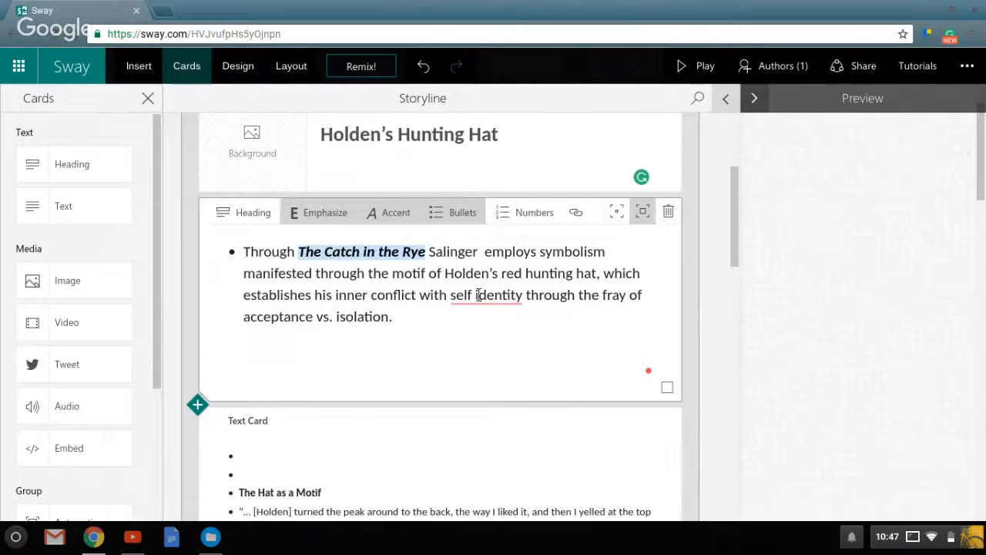
pyautogui.moveTo(483, 304)
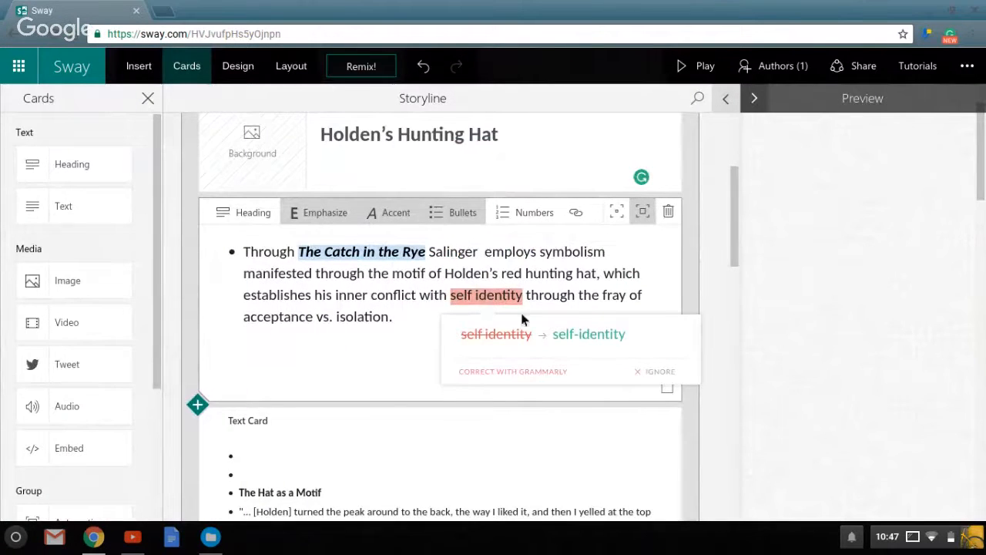
pyautogui.click(579, 336)
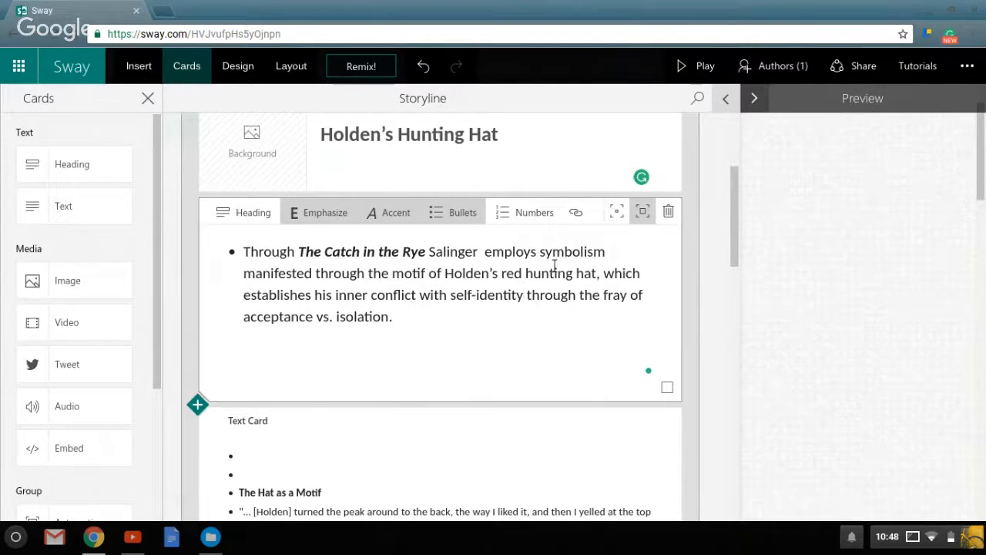
# Search the content sources for "holden caulfield" and set the black-and-white sketch as the "Holden's Hunting Hat" heading card's background.
pyautogui.moveTo(739, 205)
pyautogui.mouseDown()
pyautogui.moveTo(741, 191)
pyautogui.moveTo(735, 219)
pyautogui.moveTo(739, 198)
pyautogui.mouseUp()
pyautogui.click(159, 69)
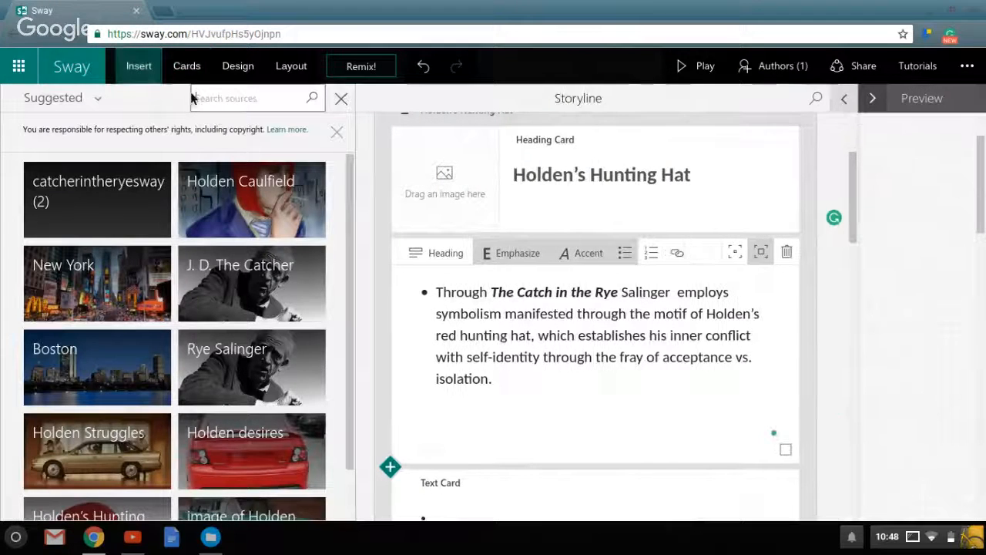
pyautogui.click(208, 100)
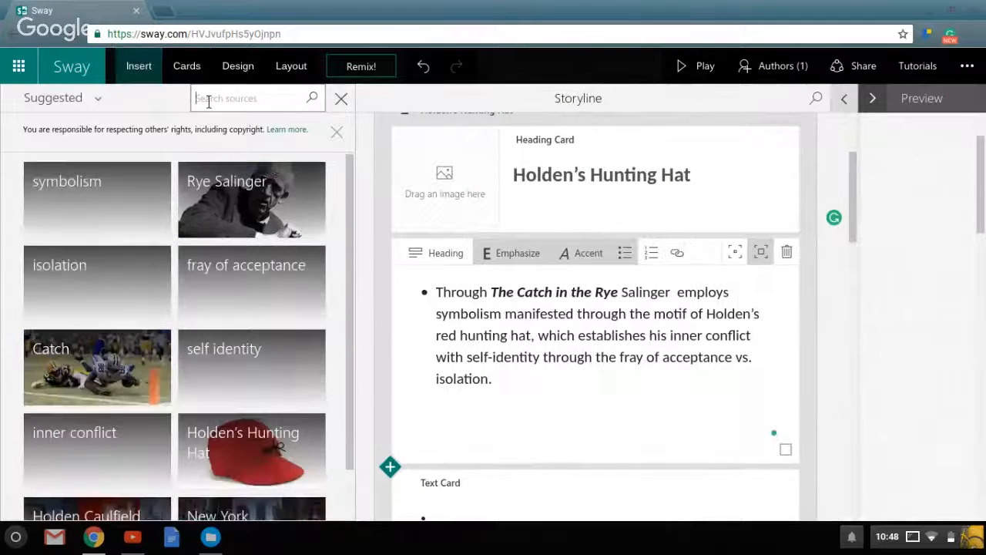
pyautogui.write('hold')
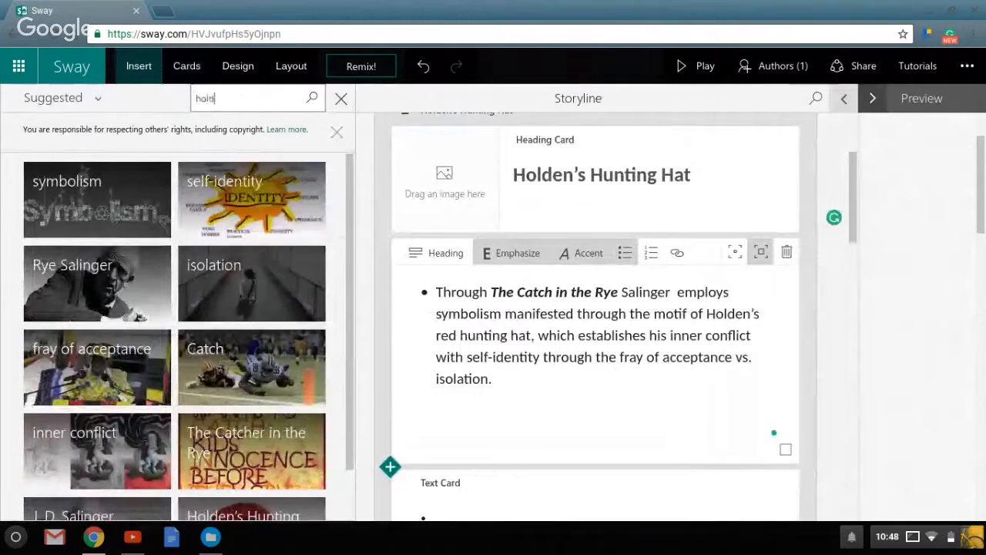
pyautogui.write('en caulfie')
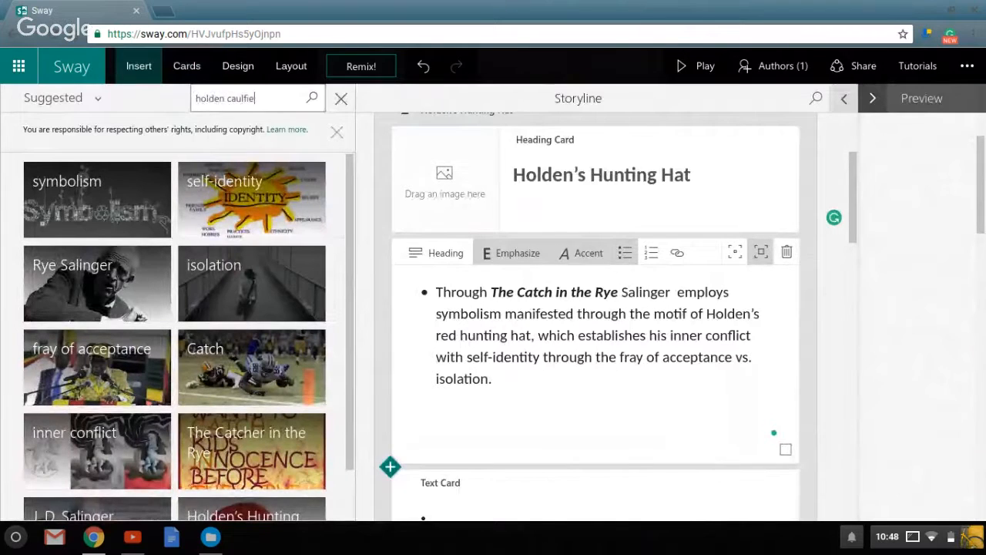
pyautogui.write('ld')
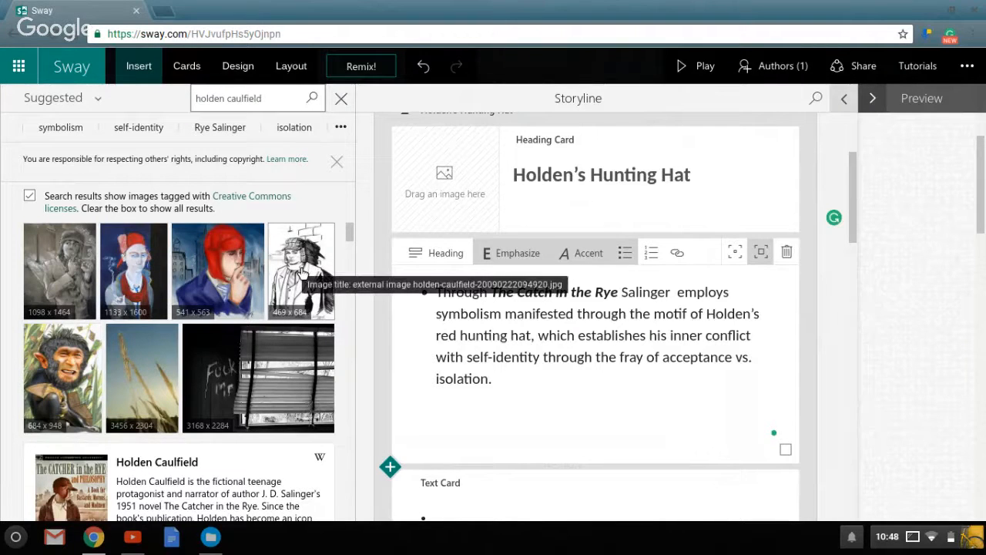
pyautogui.moveTo(302, 274); pyautogui.dragTo(454, 190)
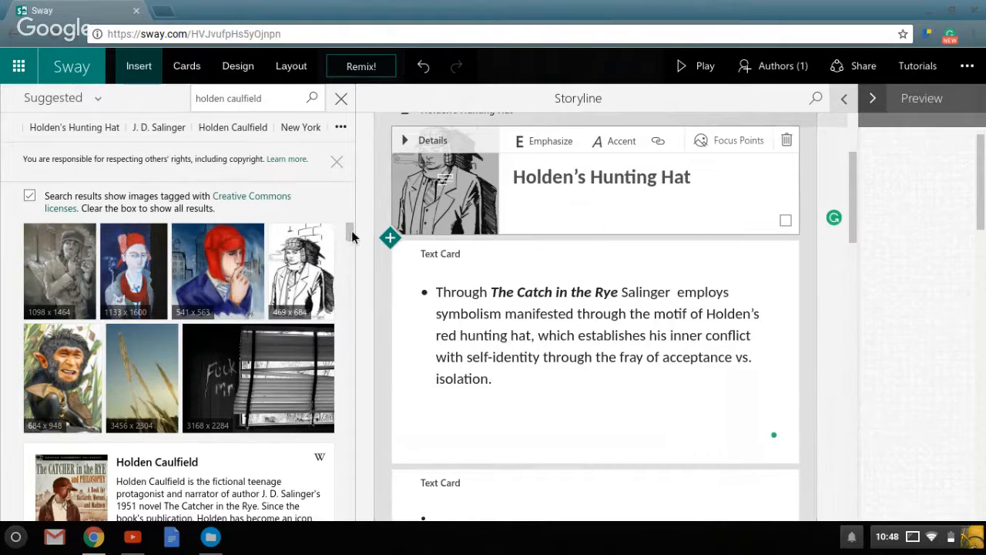
# Add the red "The Catcher in the Rye" cover image from the search results below the thesis card and check it in the preview.
pyautogui.moveTo(352, 237); pyautogui.dragTo(350, 256)
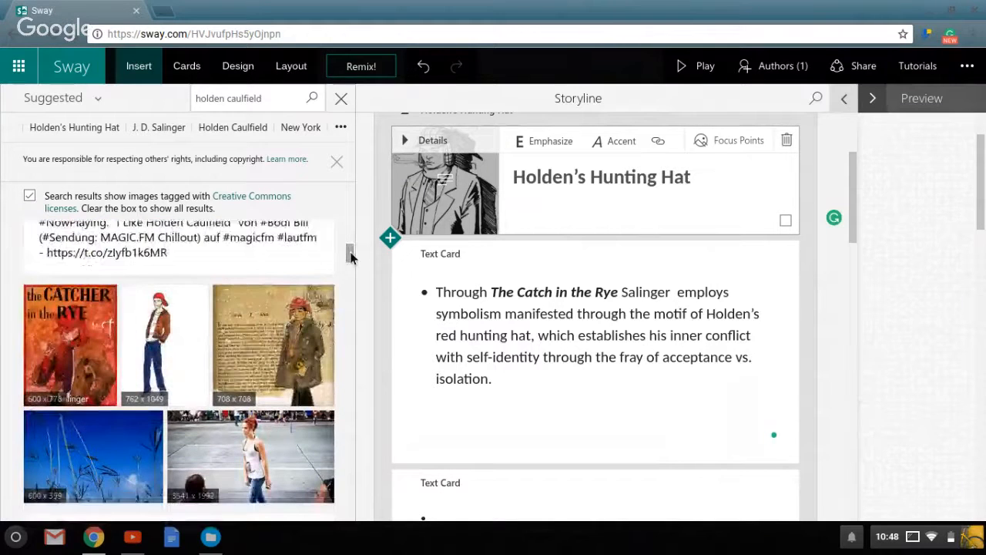
pyautogui.moveTo(56, 337); pyautogui.dragTo(509, 336)
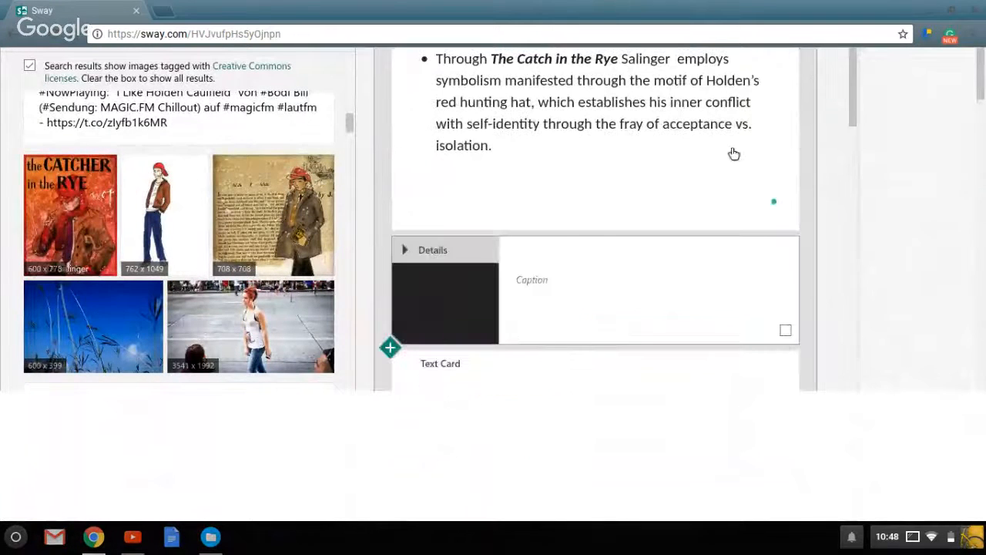
pyautogui.moveTo(854, 80); pyautogui.dragTo(867, 60)
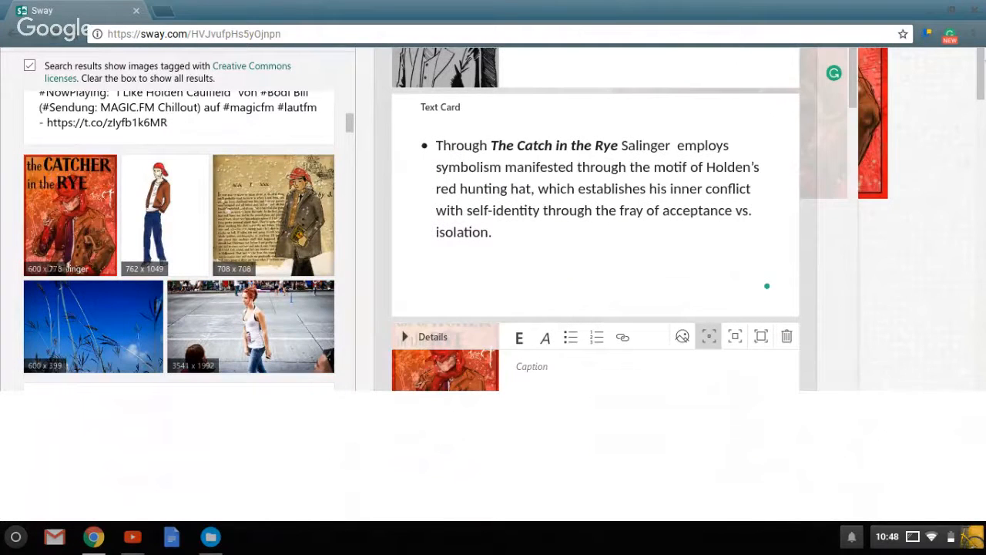
pyautogui.click(909, 116)
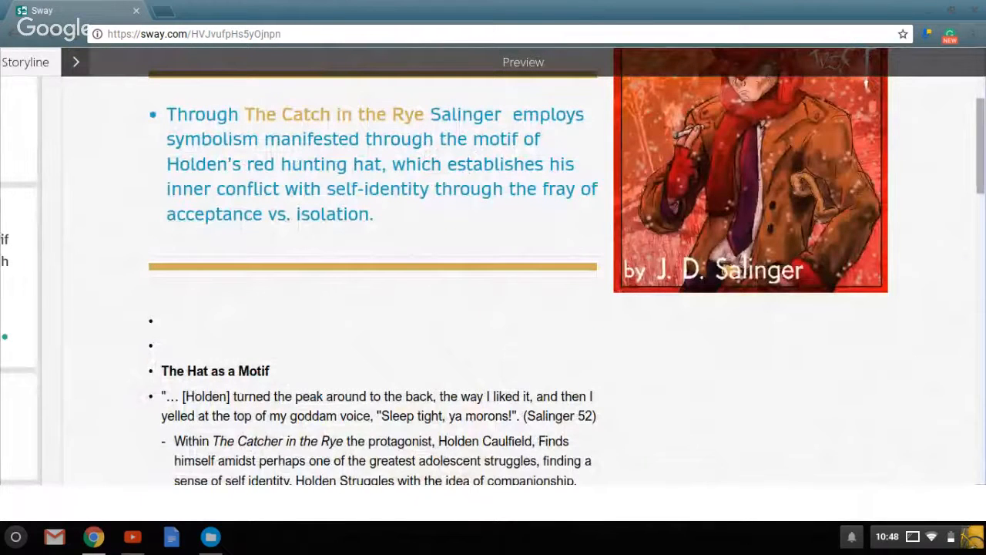
pyautogui.moveTo(980, 153); pyautogui.dragTo(980, 105)
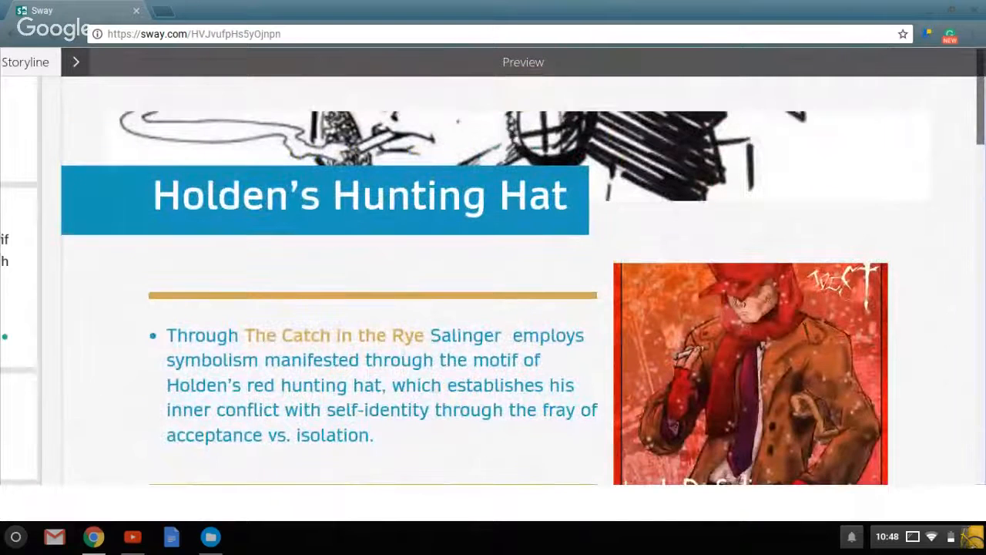
pyautogui.click(87, 69)
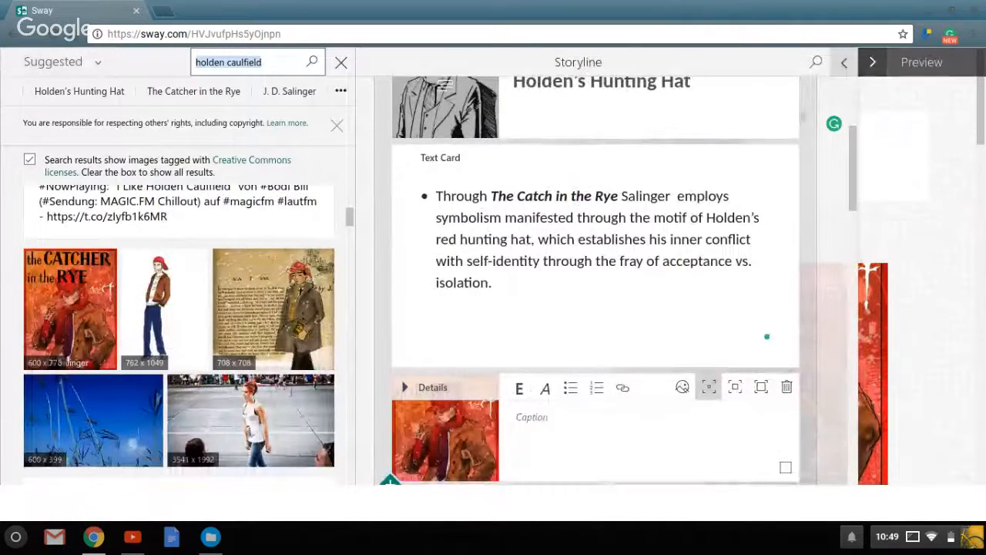
# Close the content search, view the storyline at full width without the preview, and restore the split view.
pyautogui.scroll(5, 870, 115)
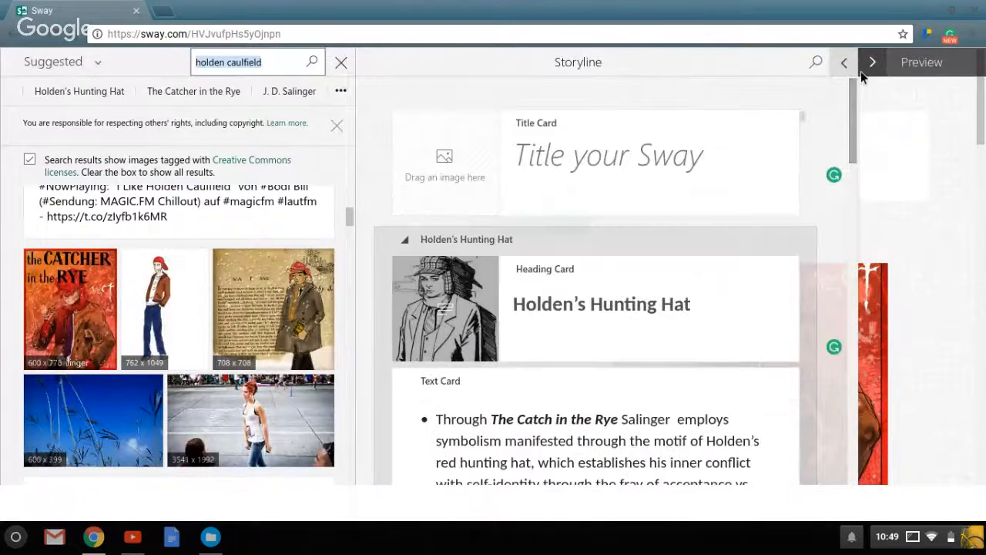
pyautogui.click(341, 61)
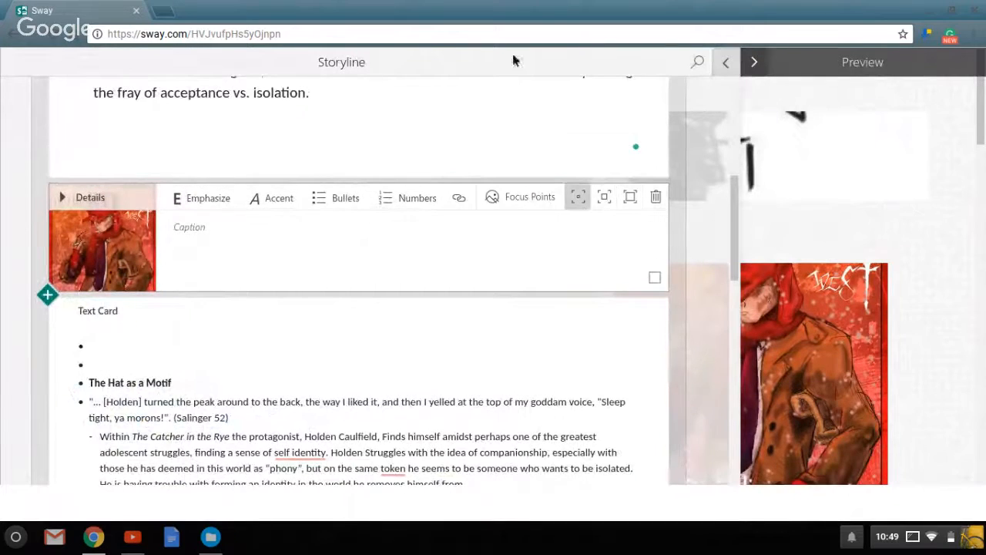
pyautogui.click(754, 62)
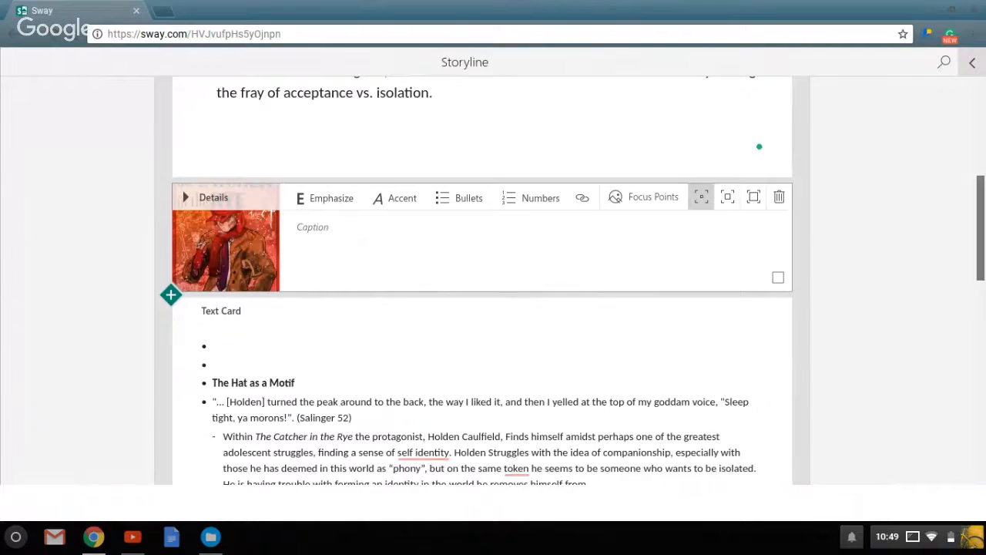
pyautogui.moveTo(981, 224); pyautogui.dragTo(981, 124)
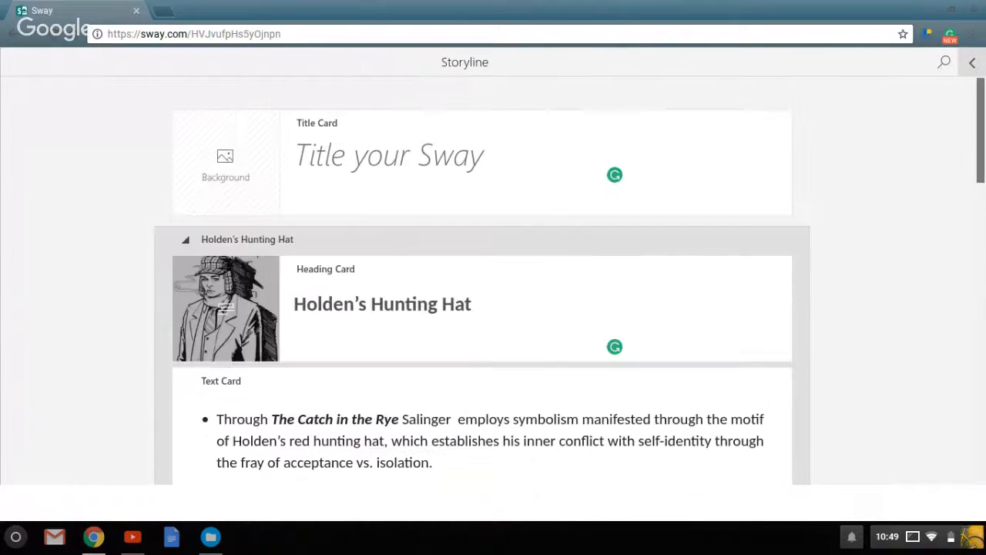
pyautogui.click(974, 66)
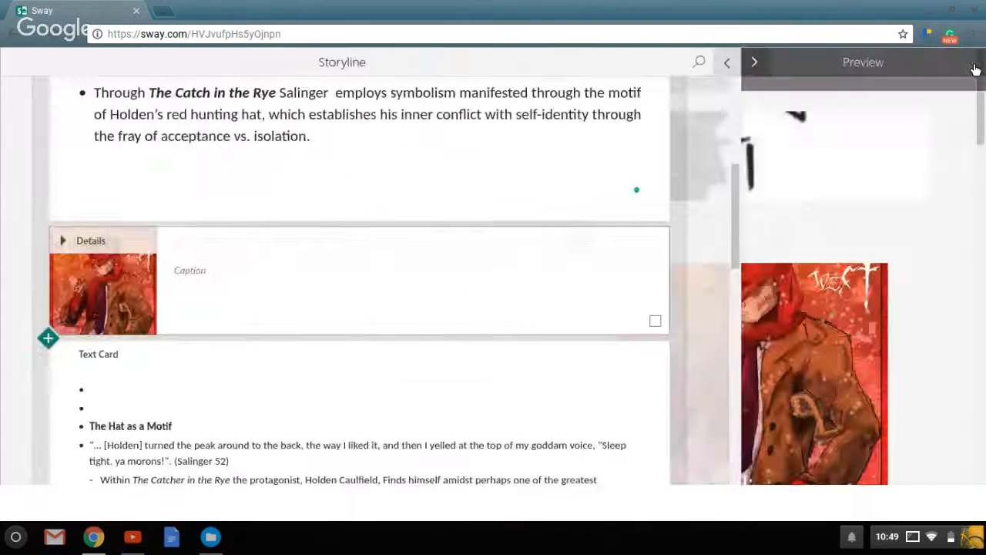
# View the preview at full width and return to the split view of storyline and preview.
pyautogui.click(727, 64)
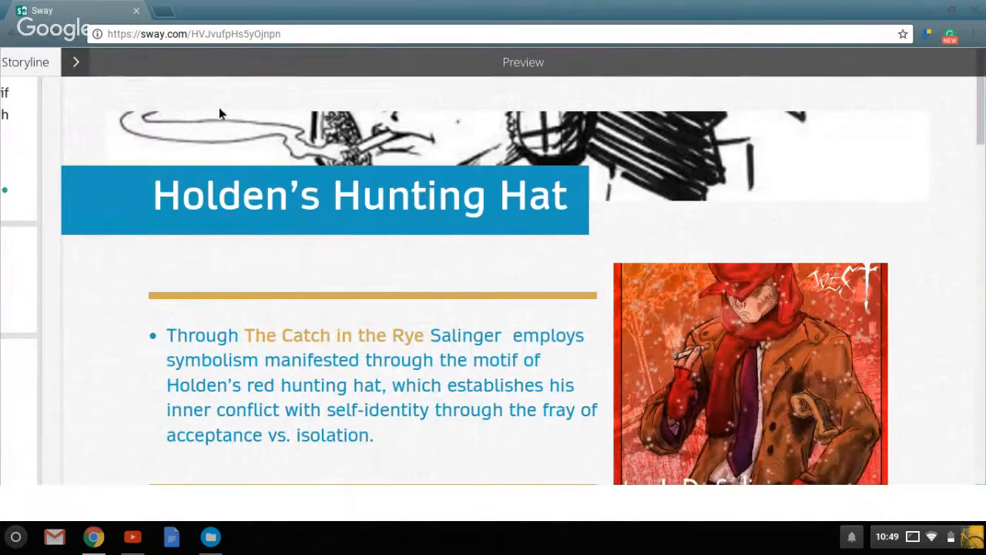
pyautogui.click(80, 68)
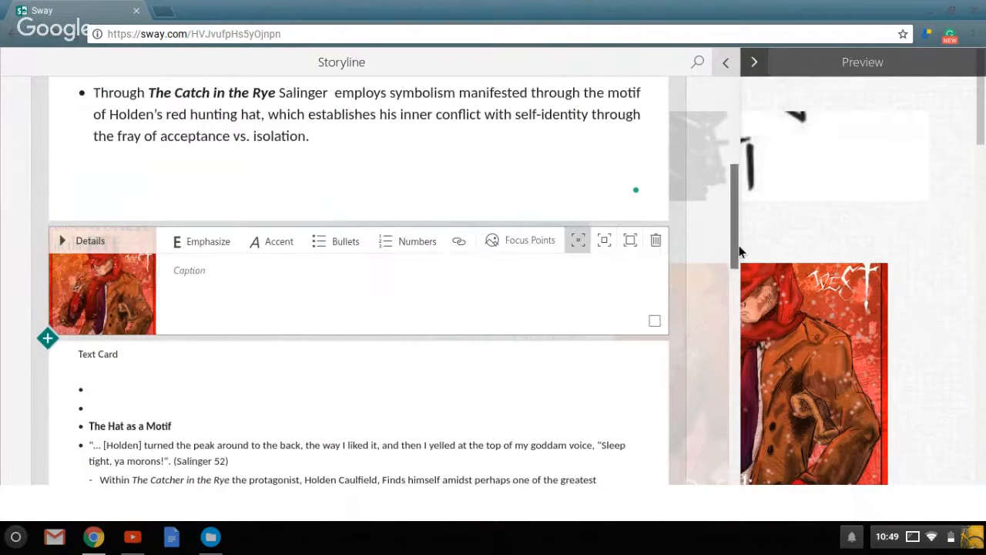
# Insert an empty text card below the cover image and cut "The Hat as a Motif" from the following outline text card.
pyautogui.scroll(-1, 738, 251)
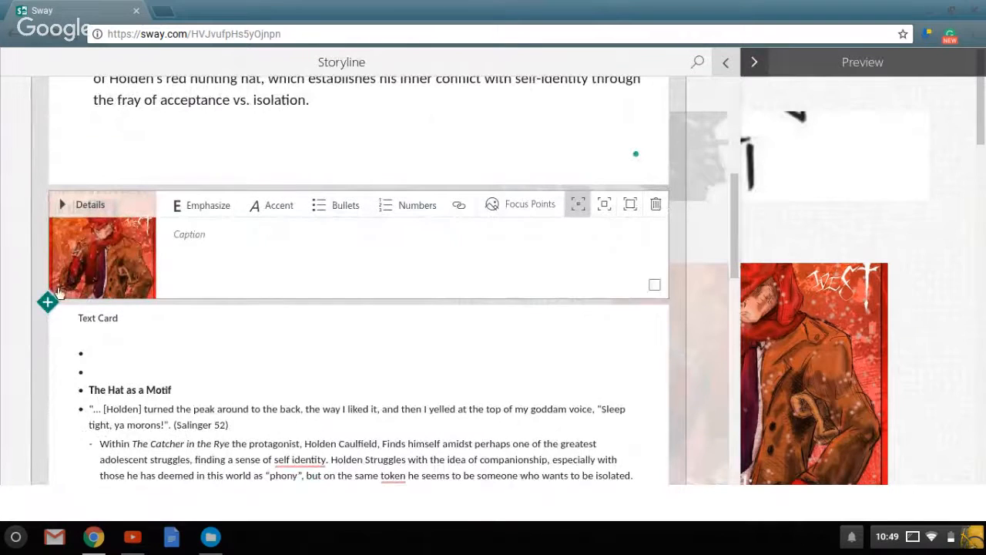
pyautogui.click(47, 301)
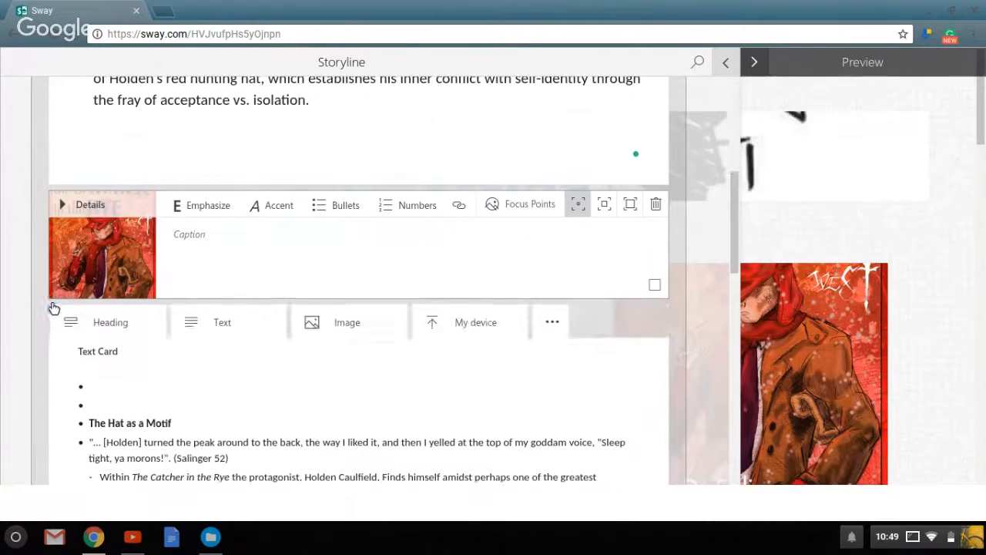
pyautogui.click(212, 325)
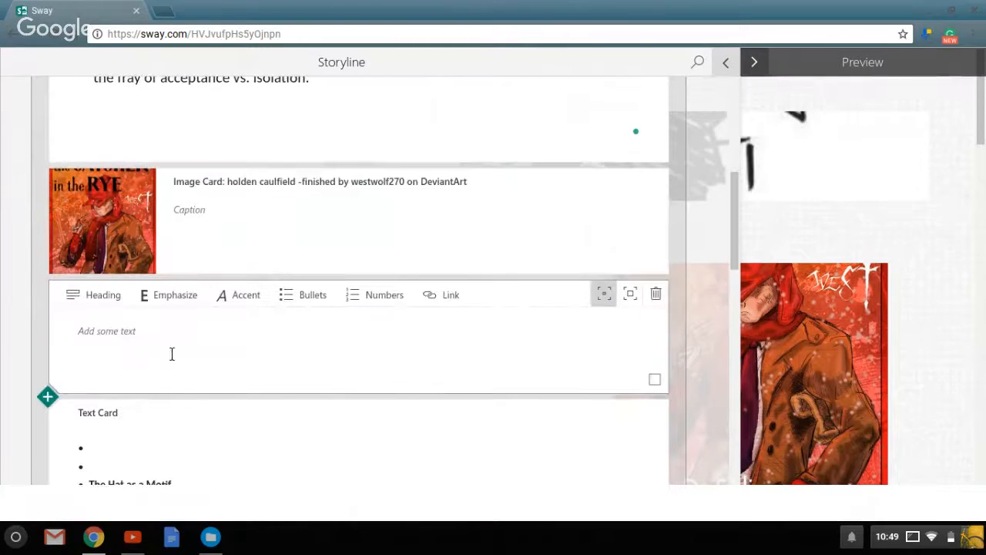
pyautogui.moveTo(733, 225); pyautogui.dragTo(728, 268)
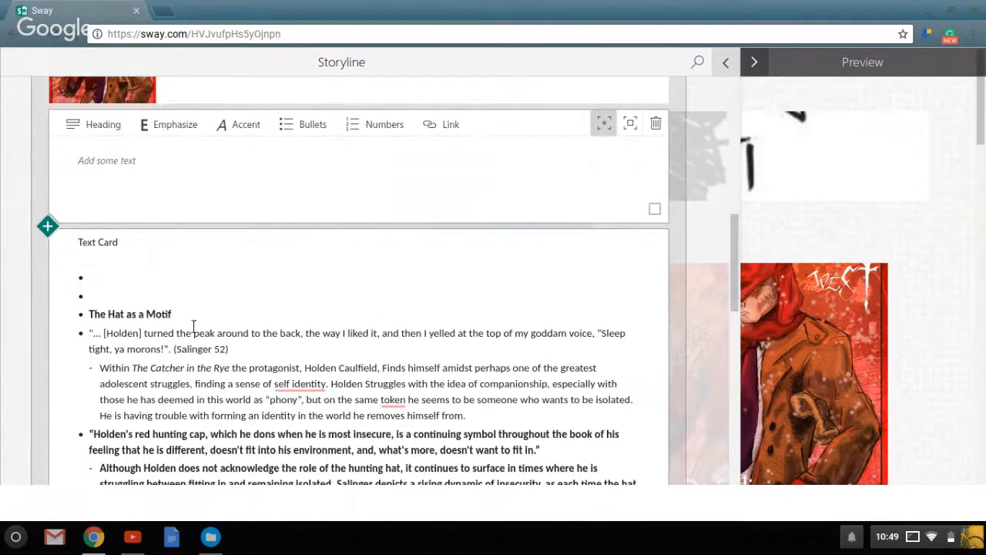
pyautogui.moveTo(172, 318); pyautogui.dragTo(97, 323)
pyautogui.hotkey('ctrl', 'c')
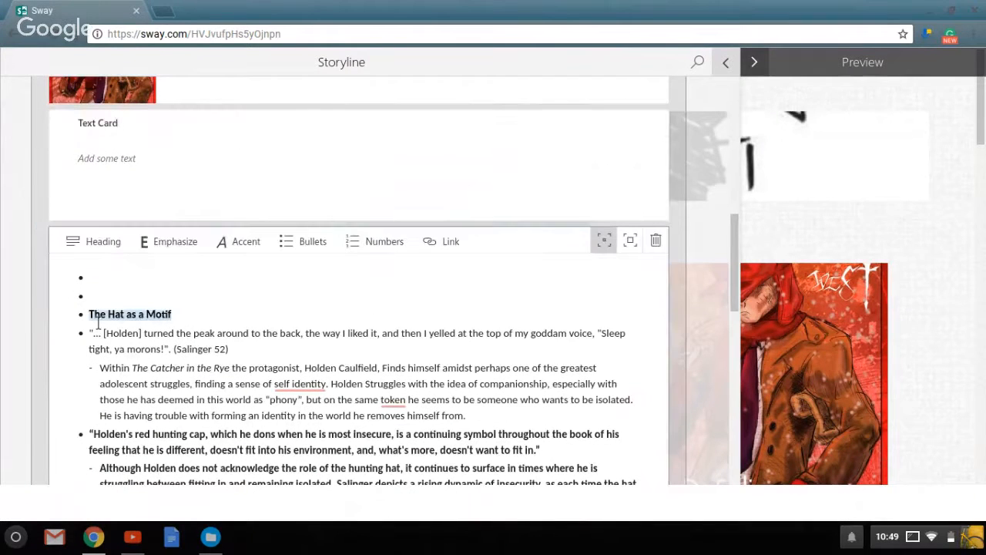
pyautogui.press('BackSpace')
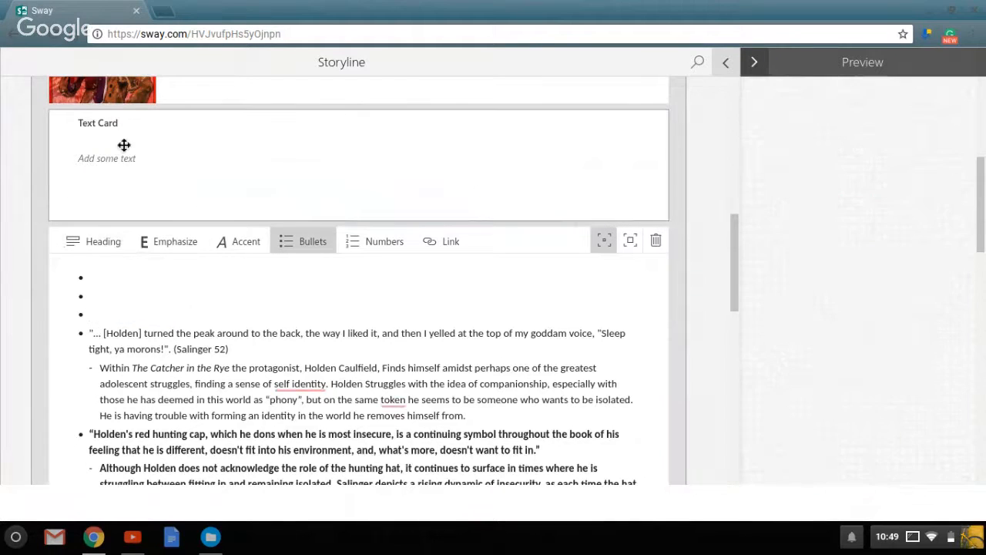
# Convert the empty text card to a heading card and paste "The Hat as a Motif" from the clipboard.
pyautogui.click(142, 181)
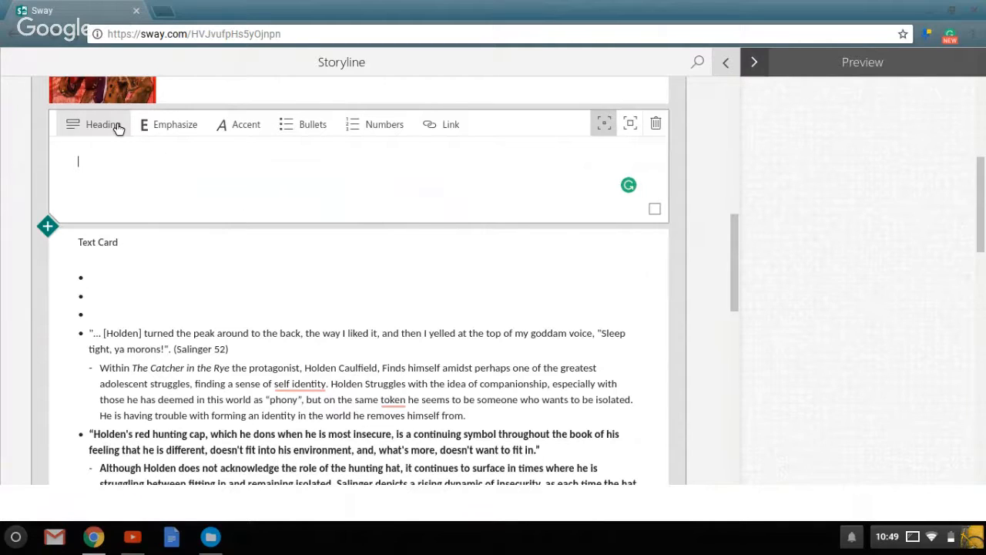
pyautogui.click(118, 128)
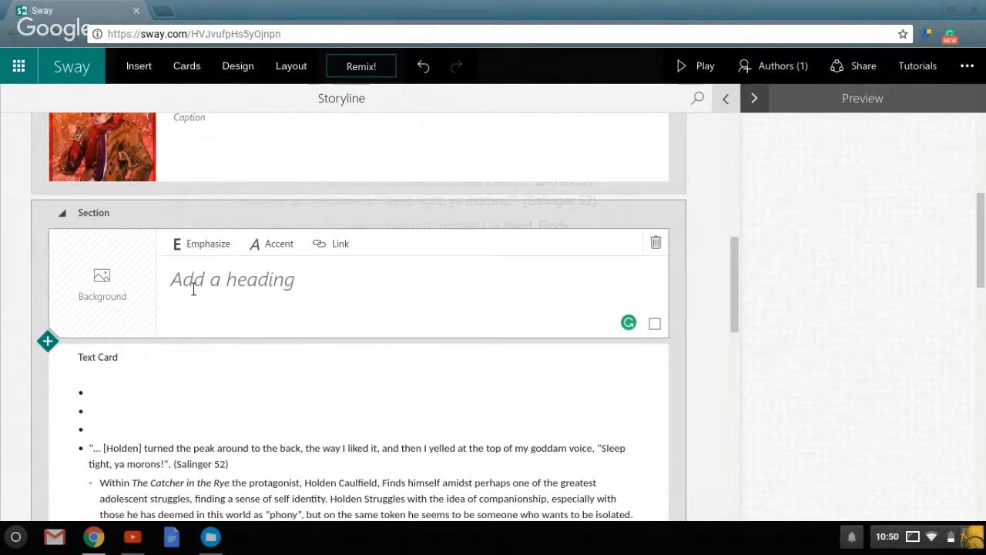
pyautogui.hotkey('ctrl', 'v')
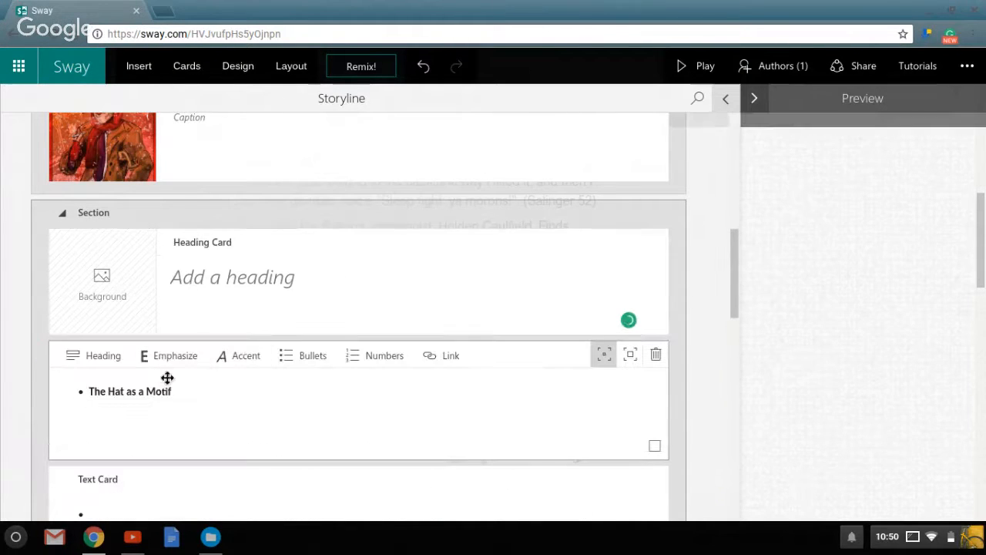
# Turn the pasted bullet text into a heading and complete its wording as "The Hat as a Motif".
pyautogui.moveTo(184, 403); pyautogui.dragTo(108, 396)
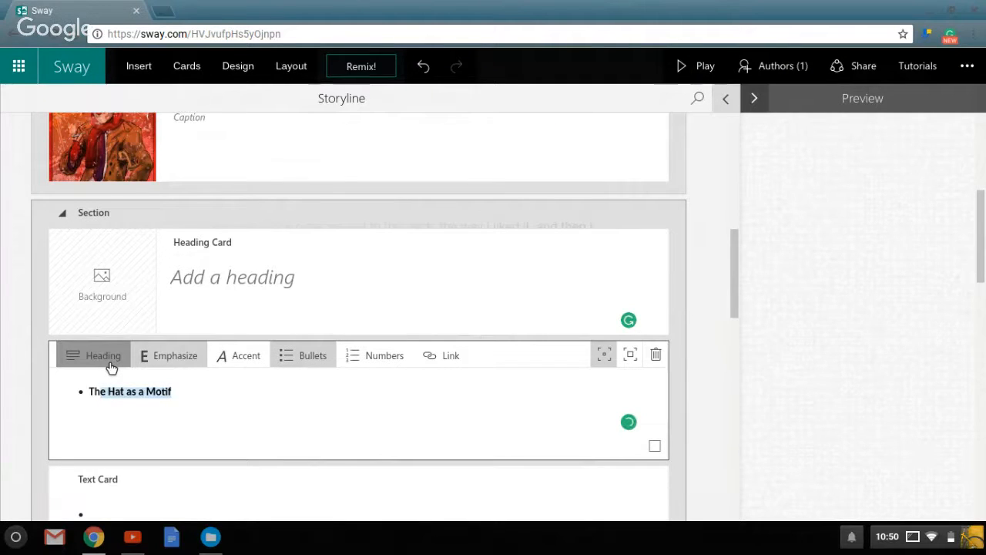
pyautogui.click(112, 368)
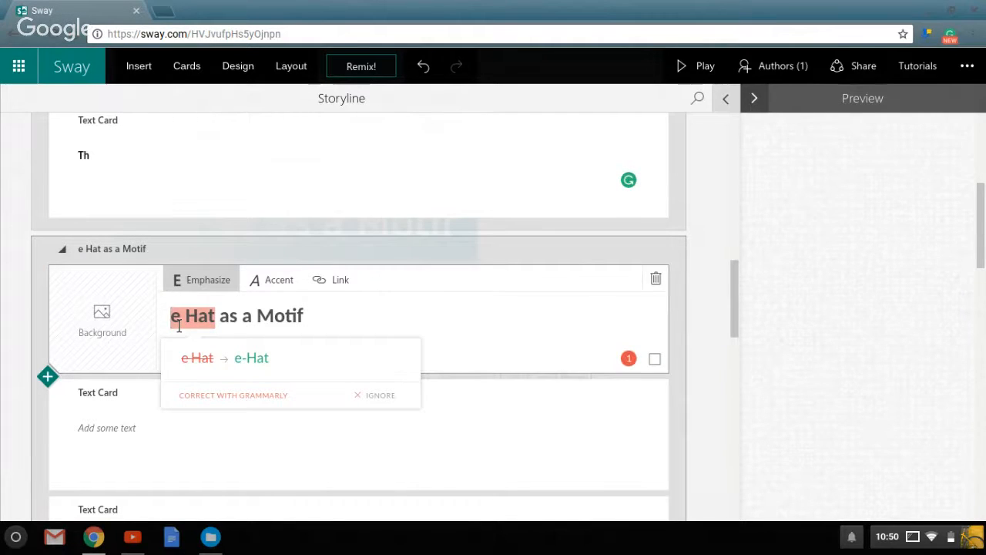
pyautogui.click(176, 323)
pyautogui.write('Th')
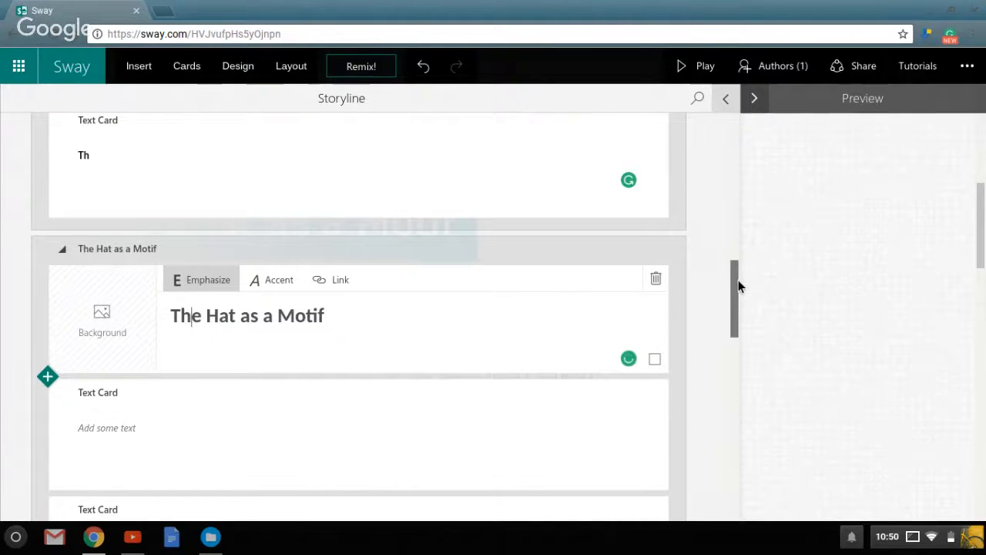
# Delete the empty heading card and the leftover "Th" text card above the "The Hat as a Motif" section.
pyautogui.moveTo(738, 285); pyautogui.dragTo(744, 253)
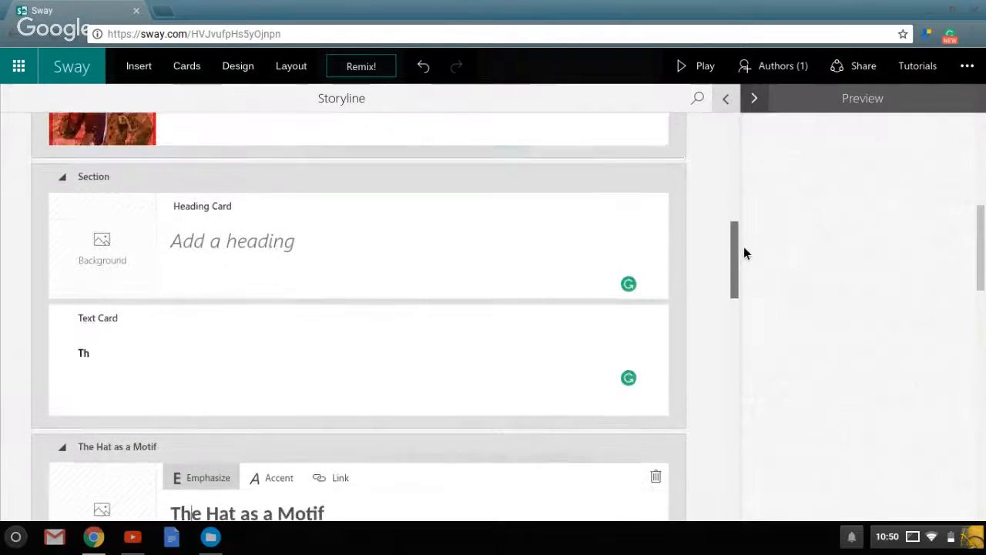
pyautogui.click(636, 217)
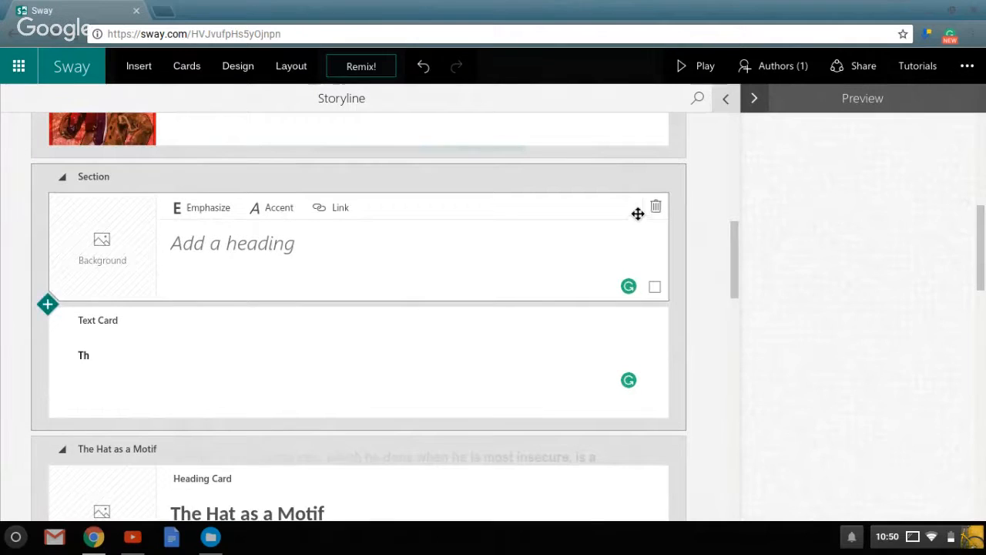
pyautogui.click(656, 207)
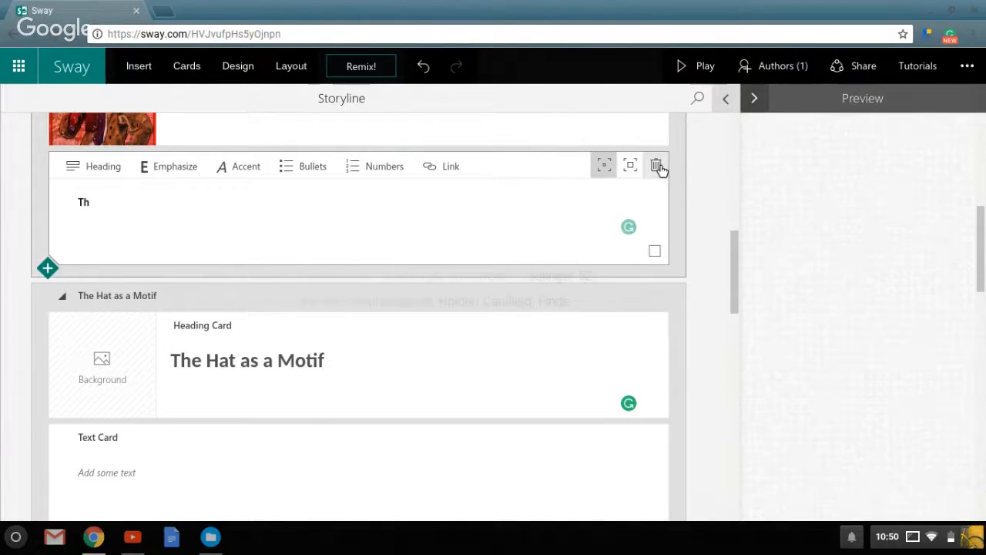
pyautogui.click(656, 166)
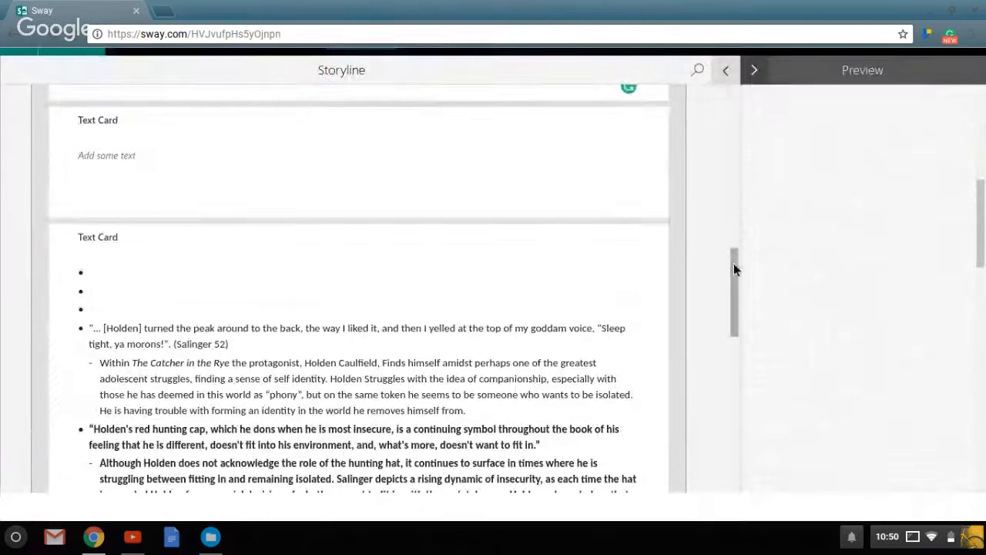
# View the preview at full width and reopen the content search to browse the "holden caulfield" image results.
pyautogui.moveTo(734, 263); pyautogui.dragTo(733, 242)
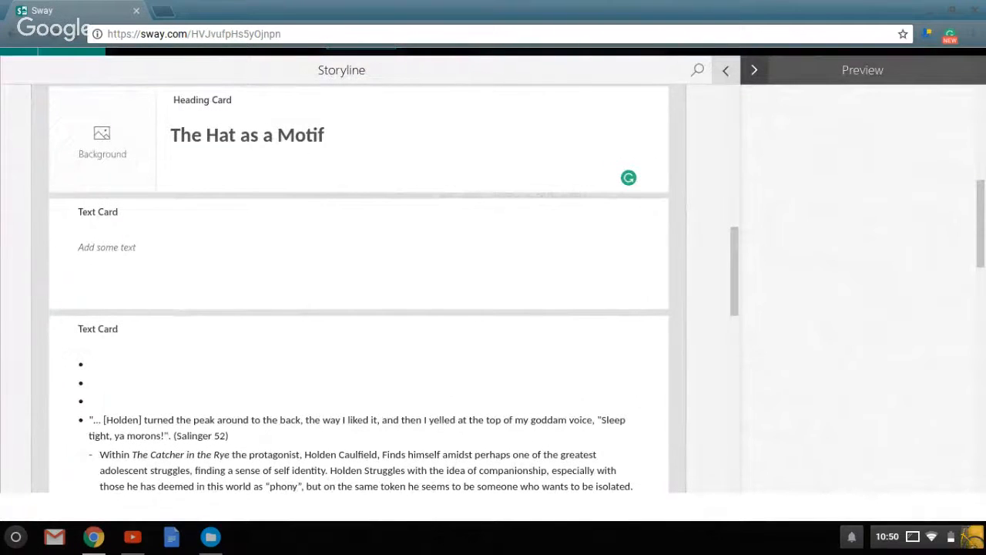
pyautogui.click(725, 70)
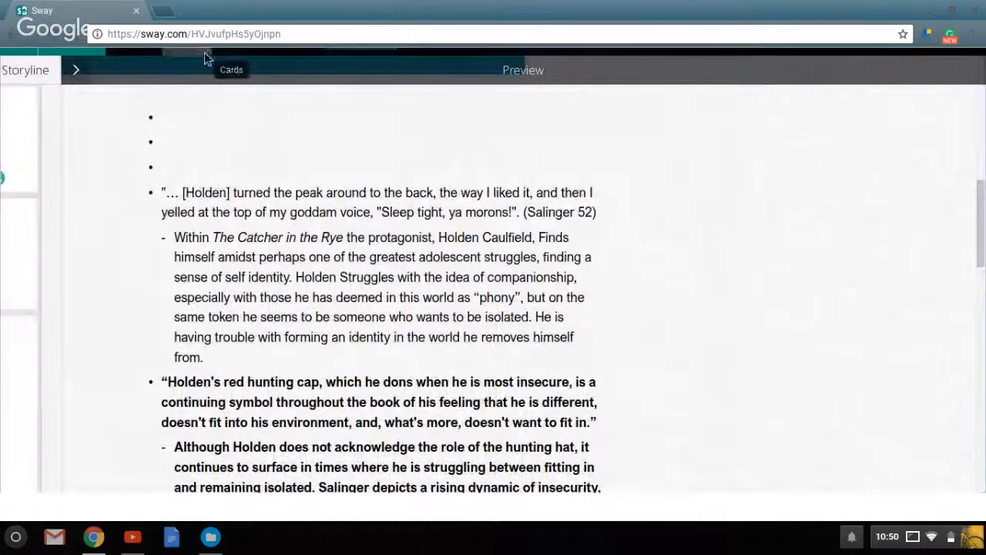
pyautogui.click(142, 58)
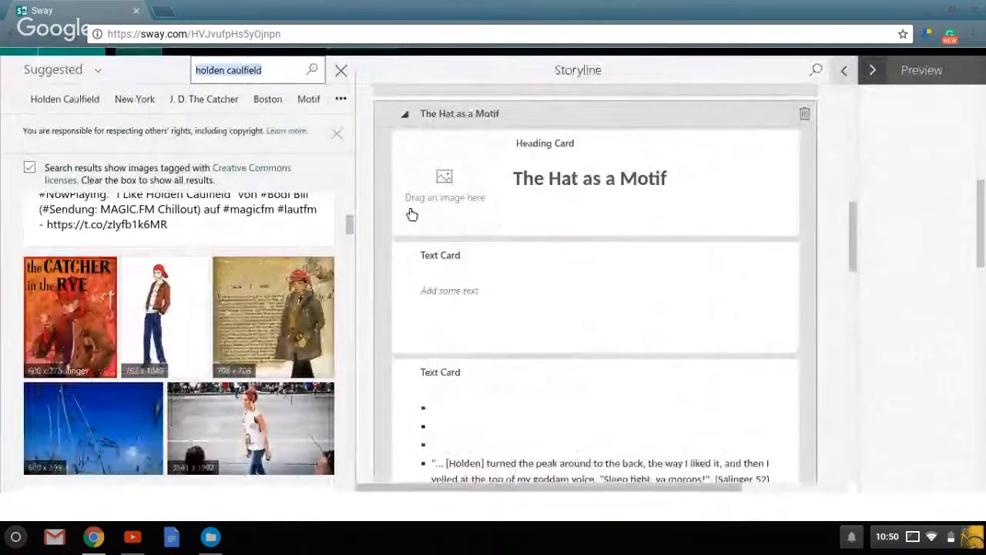
pyautogui.moveTo(354, 229); pyautogui.dragTo(353, 231)
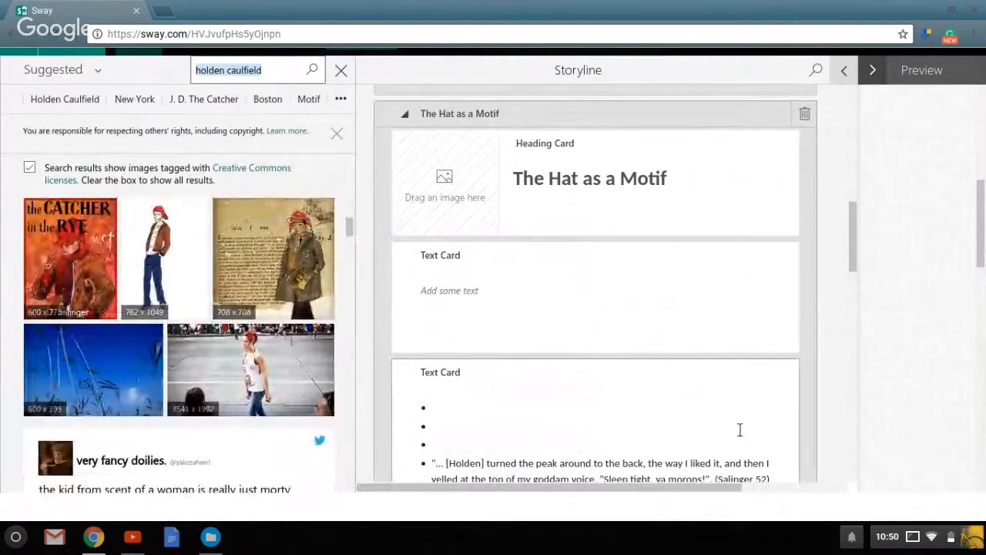
# Move the "Sleep tight, ya morons!" quote from the outline card into the empty text card under "The Hat as a Motif".
pyautogui.moveTo(854, 267); pyautogui.dragTo(853, 282)
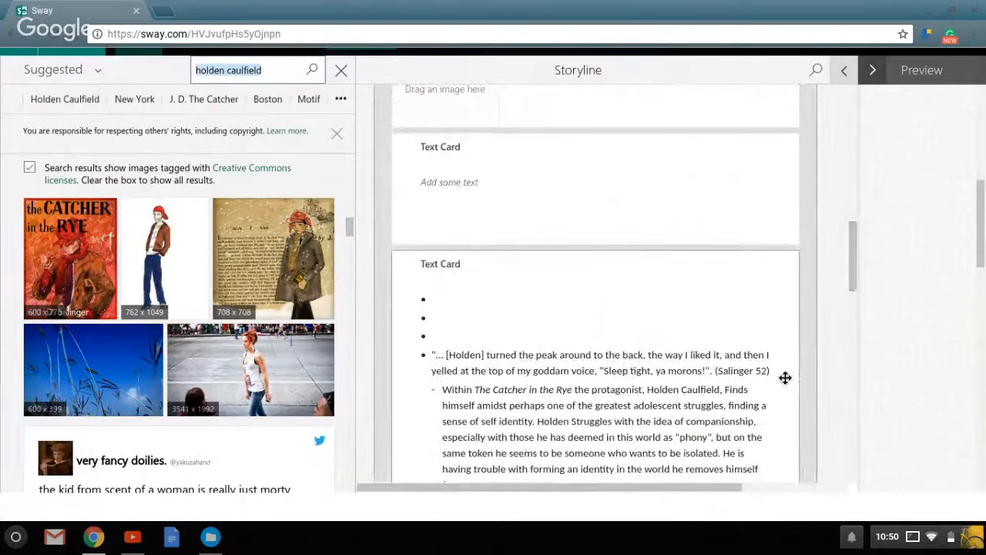
pyautogui.tripleClick(476, 355)
pyautogui.hotkey('ctrl', 'c')
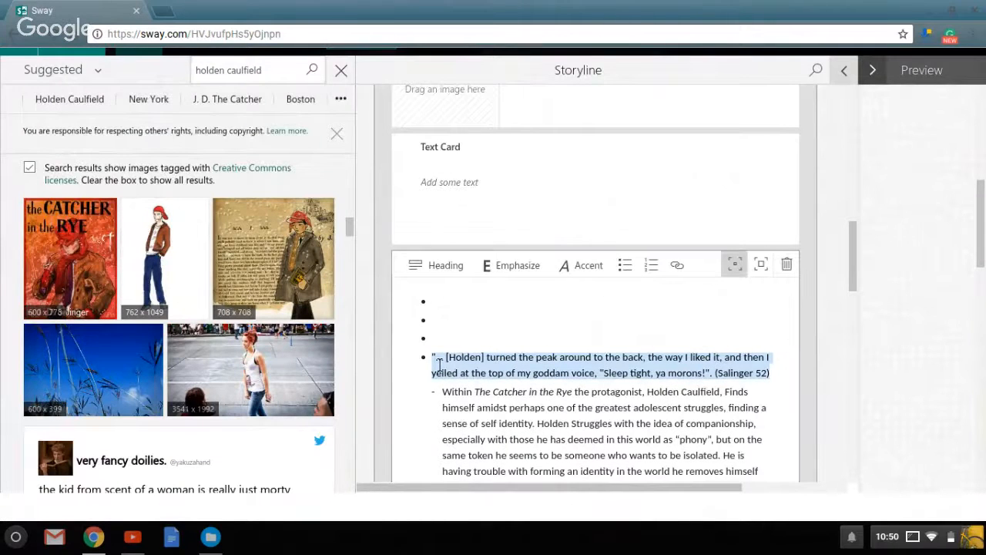
pyautogui.press('BackSpace')
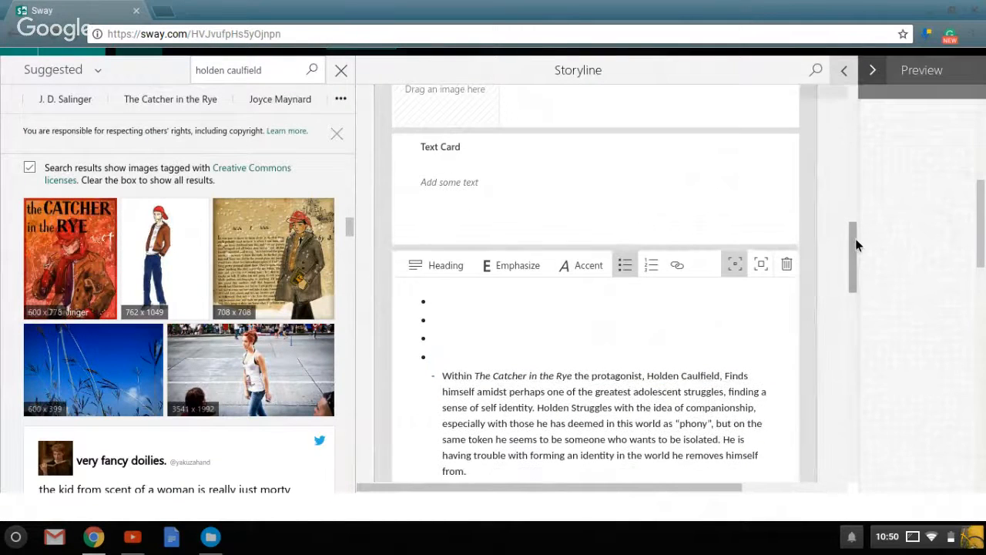
pyautogui.scroll(1, 855, 235)
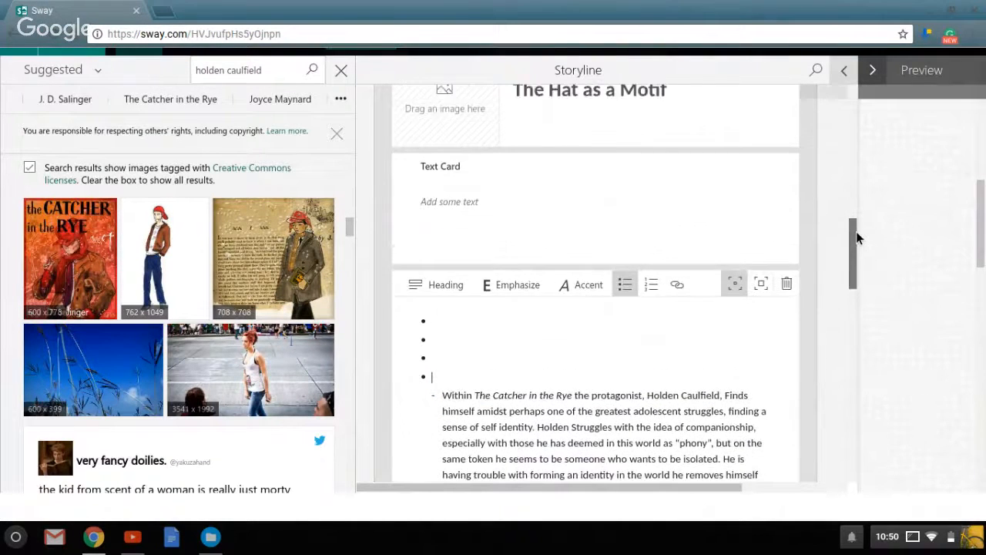
pyautogui.click(507, 243)
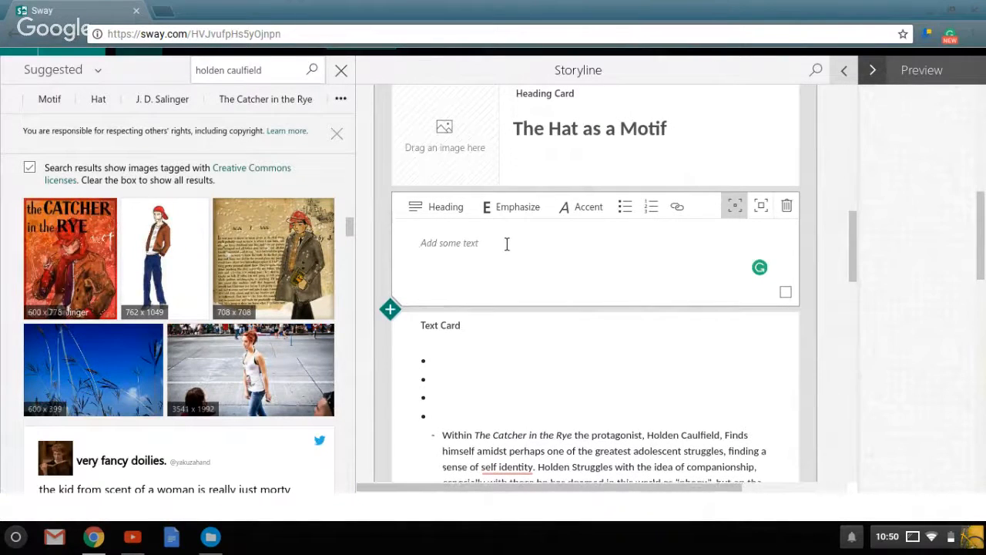
pyautogui.hotkey('ctrl', 'v')
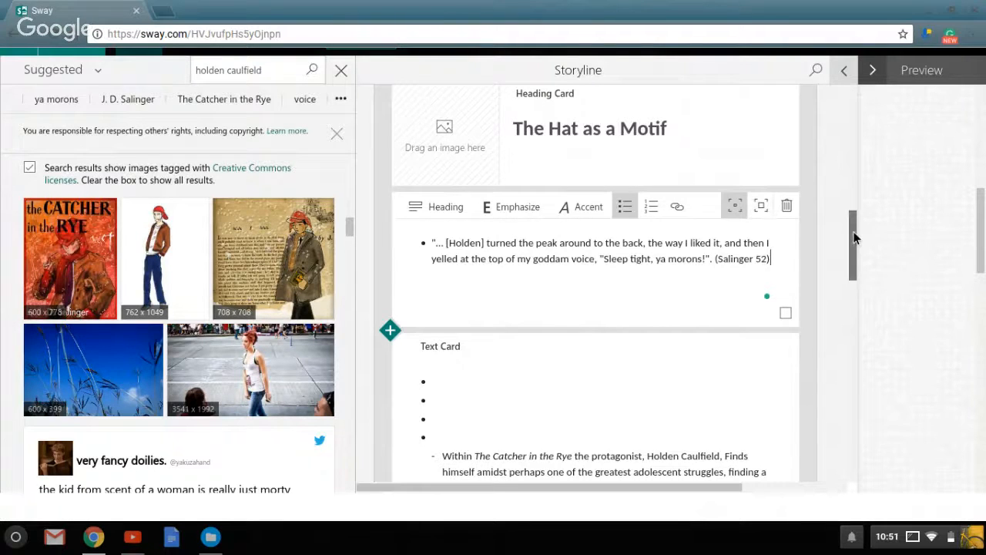
# Search the content sources for "holden's hat" and set the red cap photo as the "The Hat as a Motif" heading card's background.
pyautogui.moveTo(855, 239); pyautogui.dragTo(857, 212)
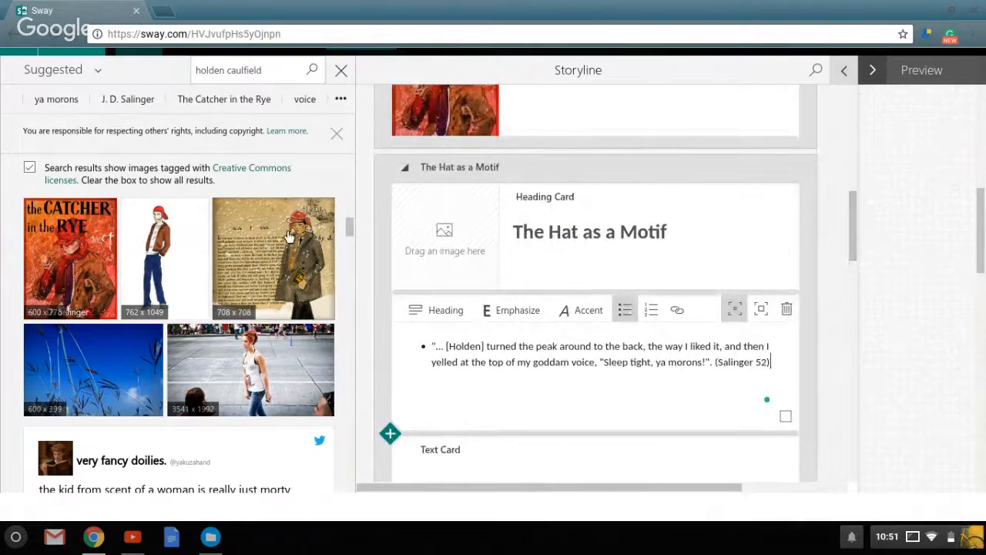
pyautogui.tripleClick(282, 70)
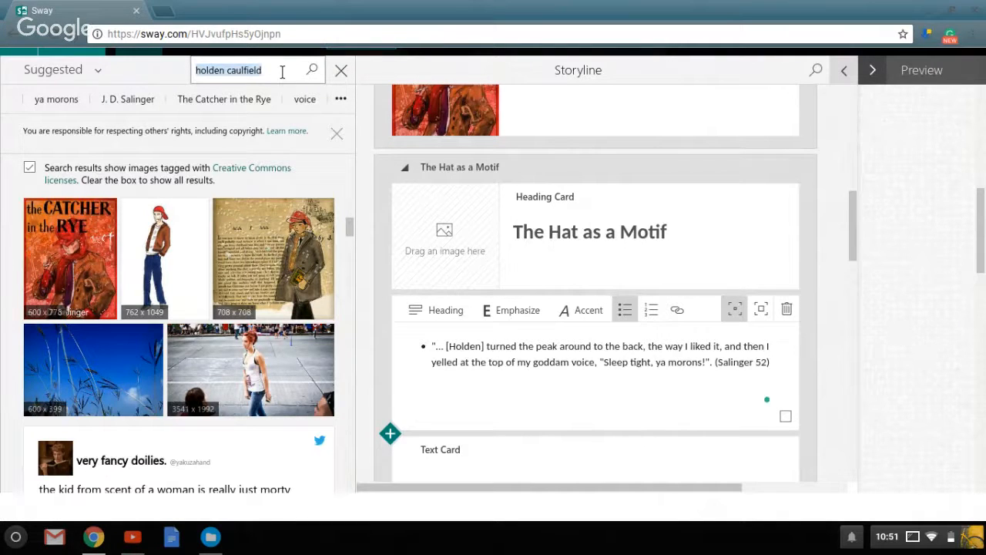
pyautogui.write("holden's")
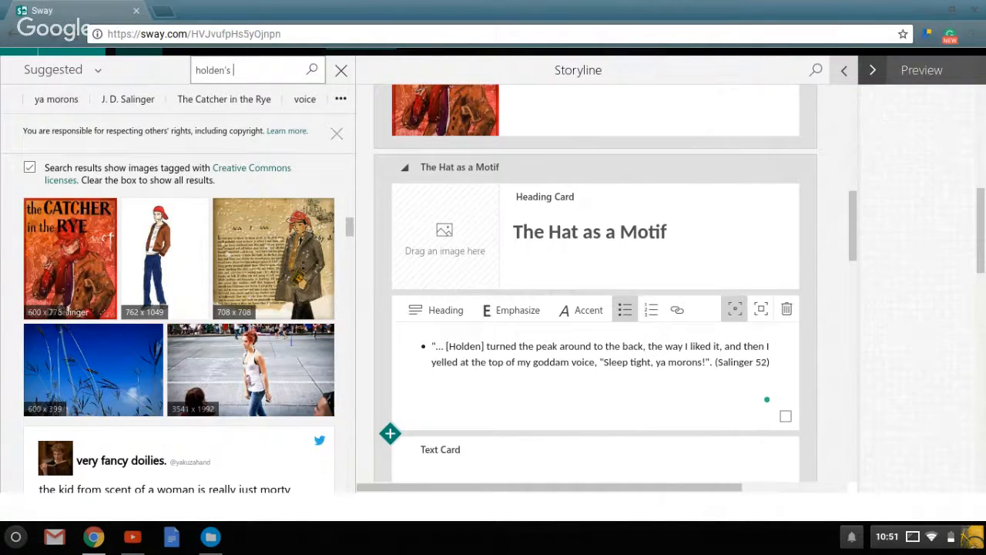
pyautogui.press('Return')
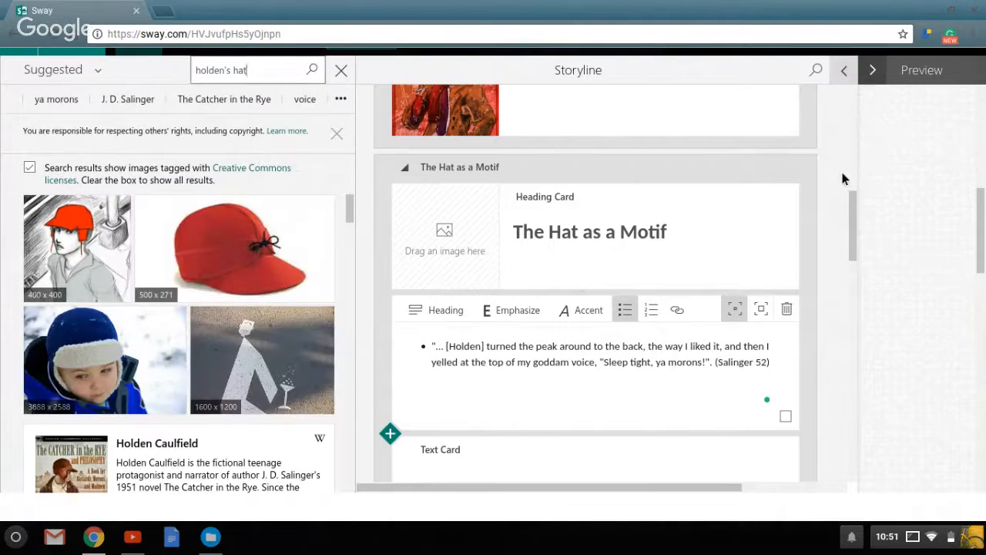
pyautogui.moveTo(855, 203); pyautogui.dragTo(856, 199)
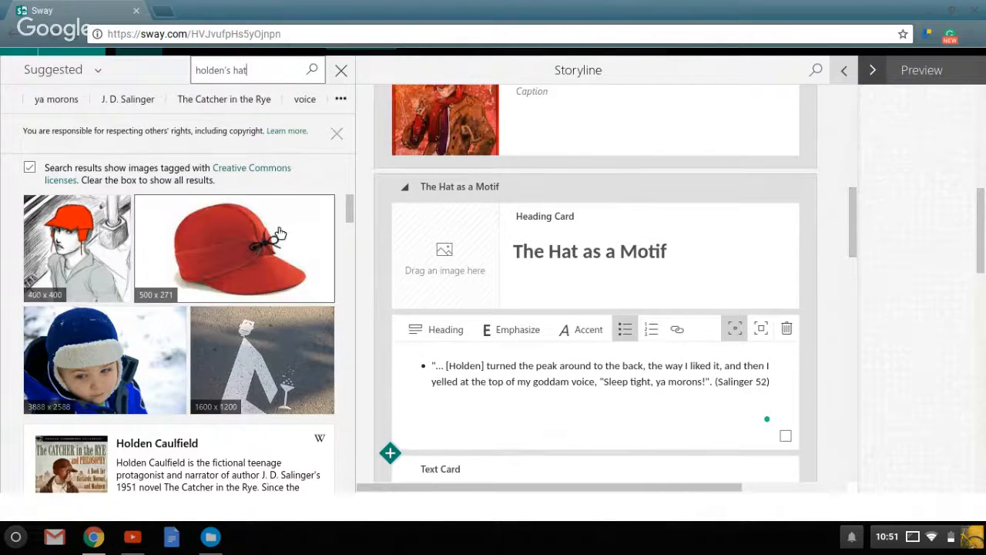
pyautogui.moveTo(280, 236); pyautogui.dragTo(452, 253)
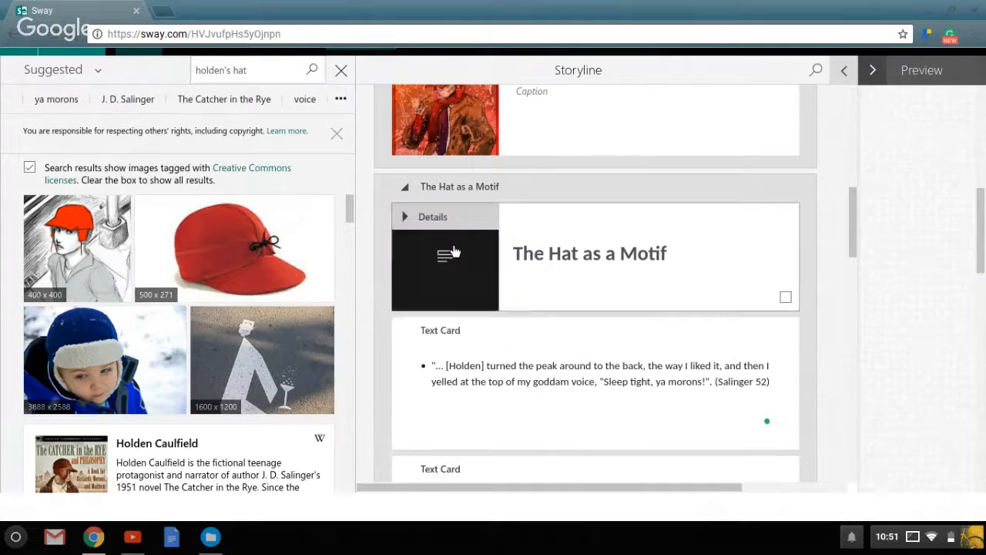
pyautogui.moveTo(855, 235); pyautogui.dragTo(847, 262)
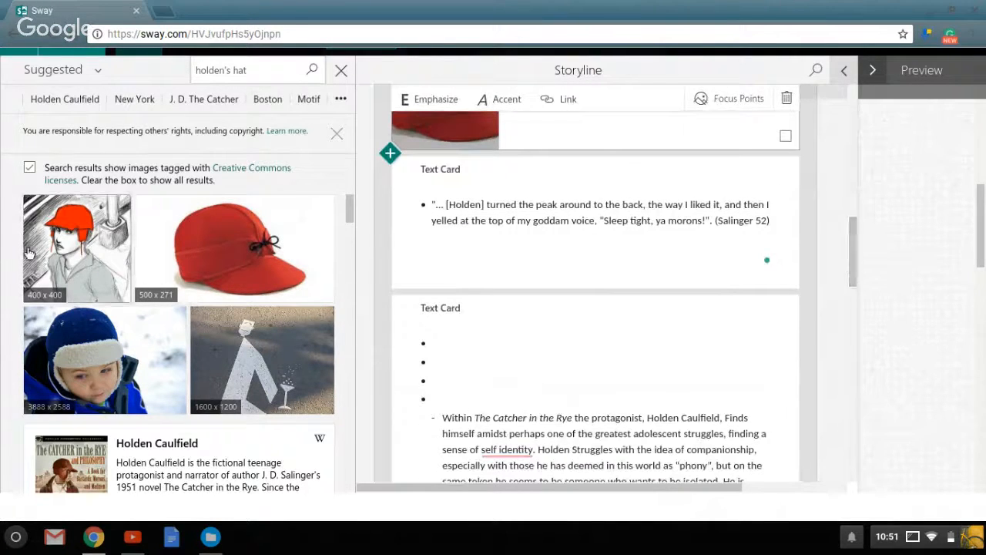
# Add four images of Holden and his red hat from the "holden's hat" results as image cards below the "Sleep tight, ya morons!" text card.
pyautogui.moveTo(52, 255)
pyautogui.mouseDown()
pyautogui.moveTo(359, 299)
pyautogui.moveTo(512, 296)
pyautogui.mouseUp()
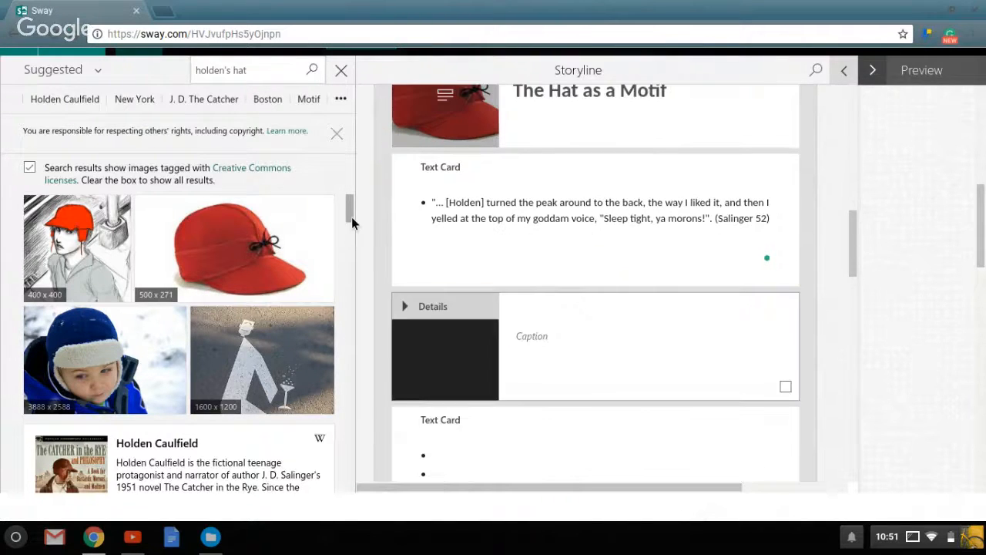
pyautogui.moveTo(352, 228)
pyautogui.mouseDown()
pyautogui.moveTo(356, 272)
pyautogui.moveTo(356, 258)
pyautogui.mouseUp()
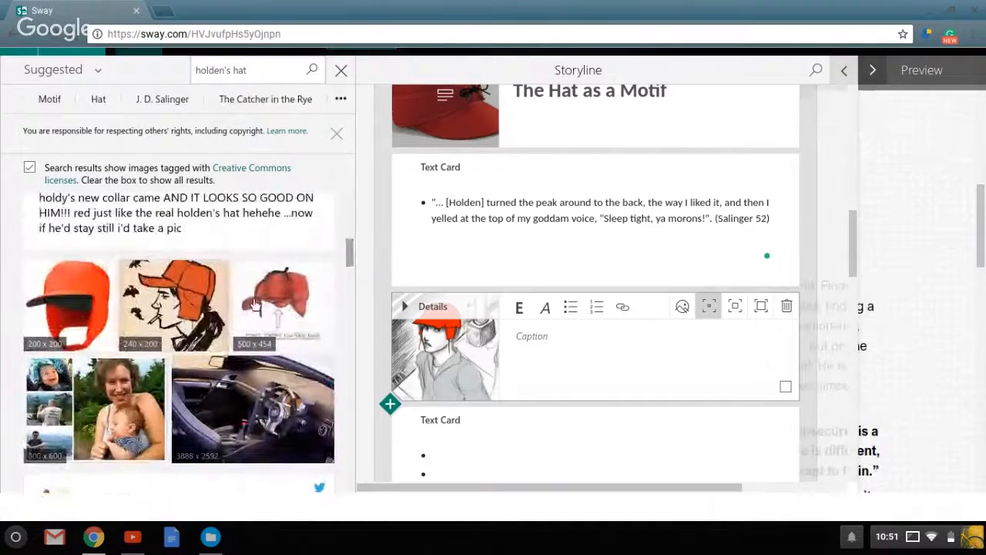
pyautogui.moveTo(168, 317)
pyautogui.mouseDown()
pyautogui.moveTo(524, 365)
pyautogui.moveTo(532, 376)
pyautogui.mouseUp()
pyautogui.moveTo(73, 296)
pyautogui.mouseDown()
pyautogui.moveTo(525, 369)
pyautogui.moveTo(539, 342)
pyautogui.mouseUp()
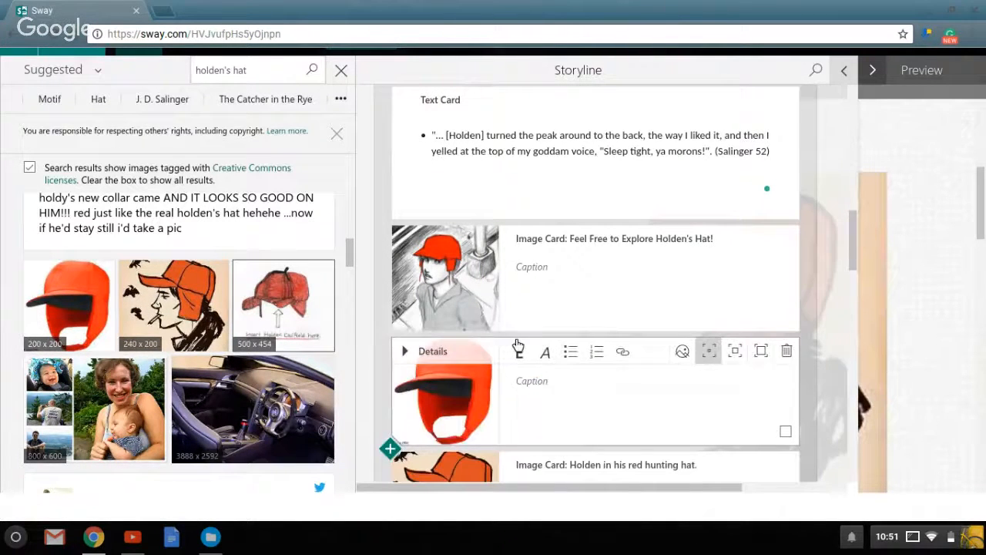
pyautogui.moveTo(517, 344)
pyautogui.mouseDown()
pyautogui.moveTo(509, 342)
pyautogui.moveTo(517, 346)
pyautogui.mouseUp()
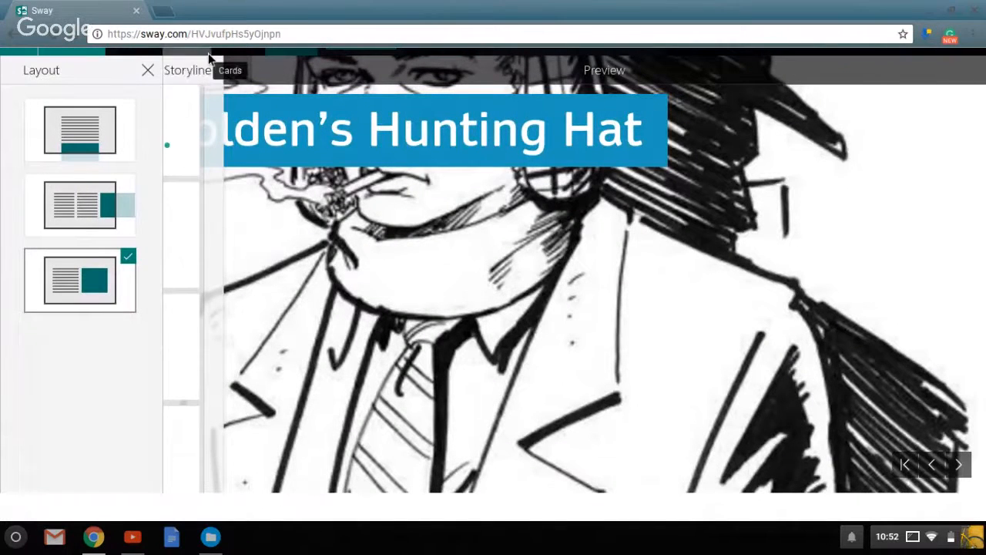
# Select the four Holden and hat image cards below the quote text card and group them.
pyautogui.click(209, 54)
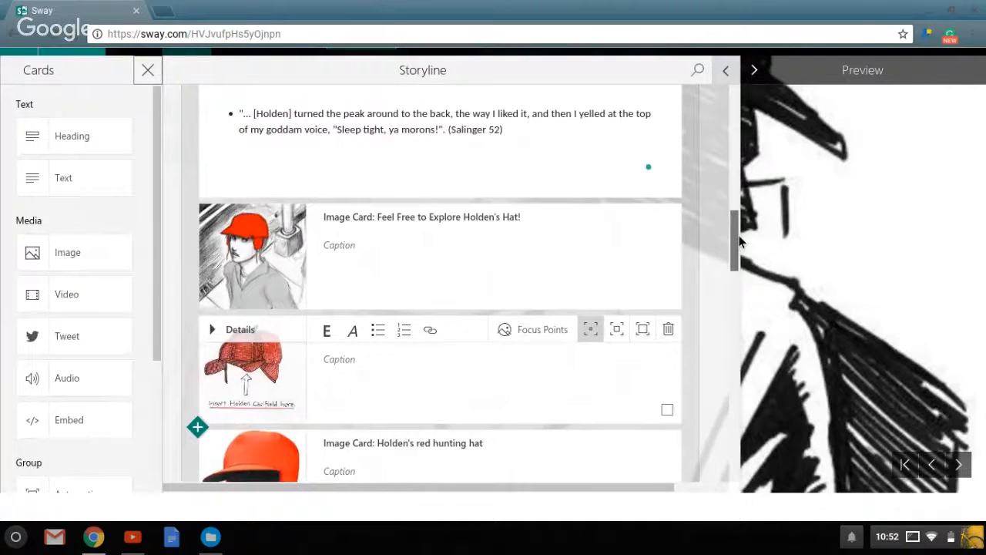
pyautogui.moveTo(739, 242)
pyautogui.mouseDown()
pyautogui.moveTo(740, 208)
pyautogui.moveTo(741, 228)
pyautogui.mouseUp()
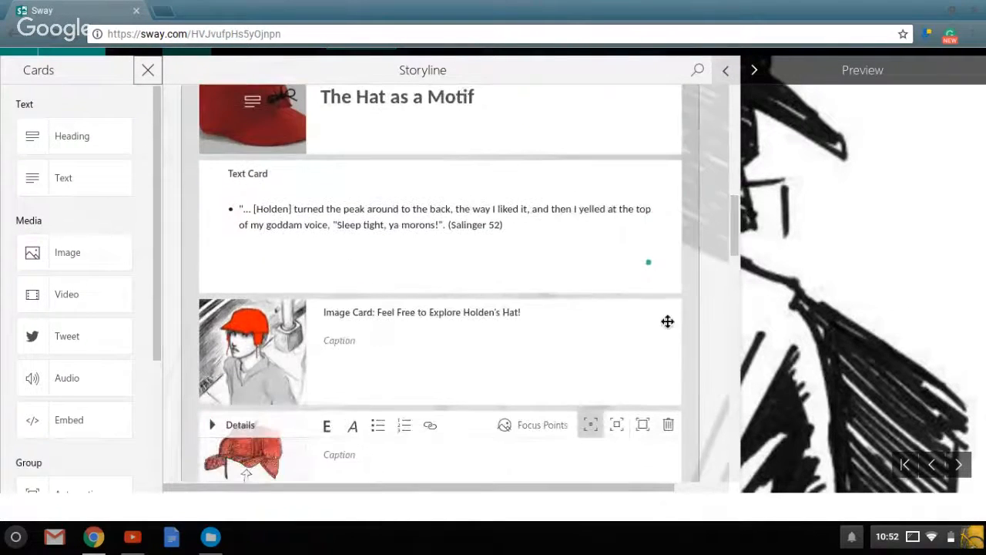
pyautogui.click(629, 361)
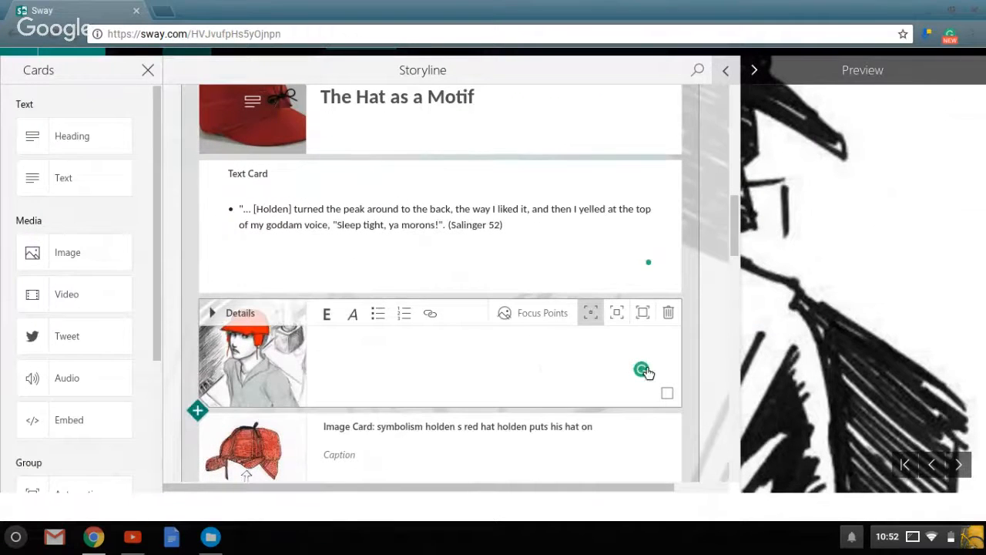
pyautogui.click(667, 393)
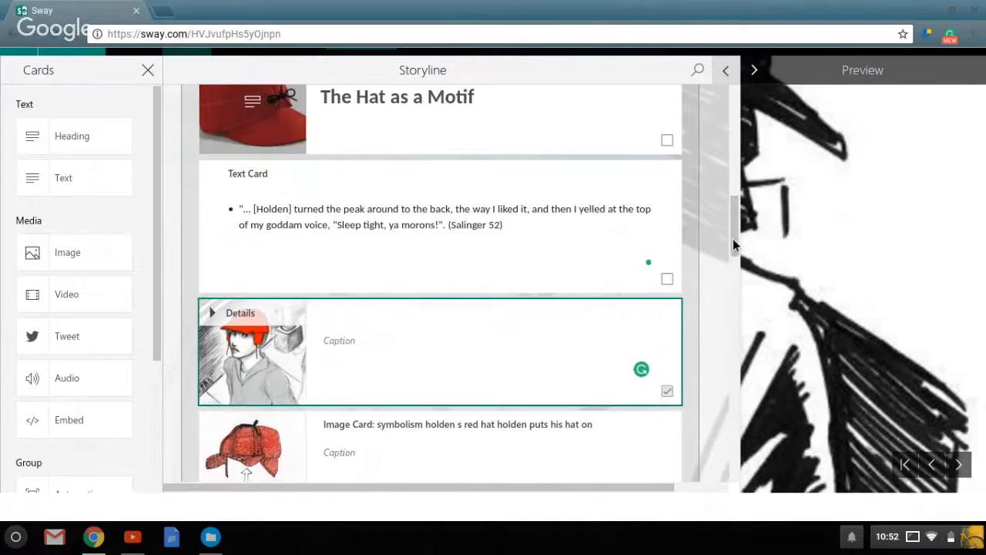
pyautogui.moveTo(732, 245); pyautogui.dragTo(732, 285)
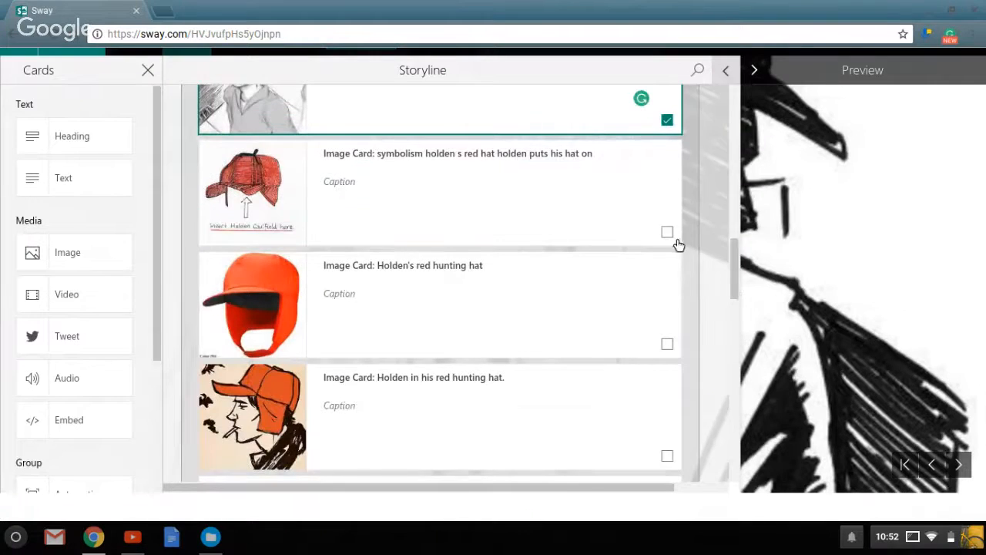
pyautogui.click(667, 232)
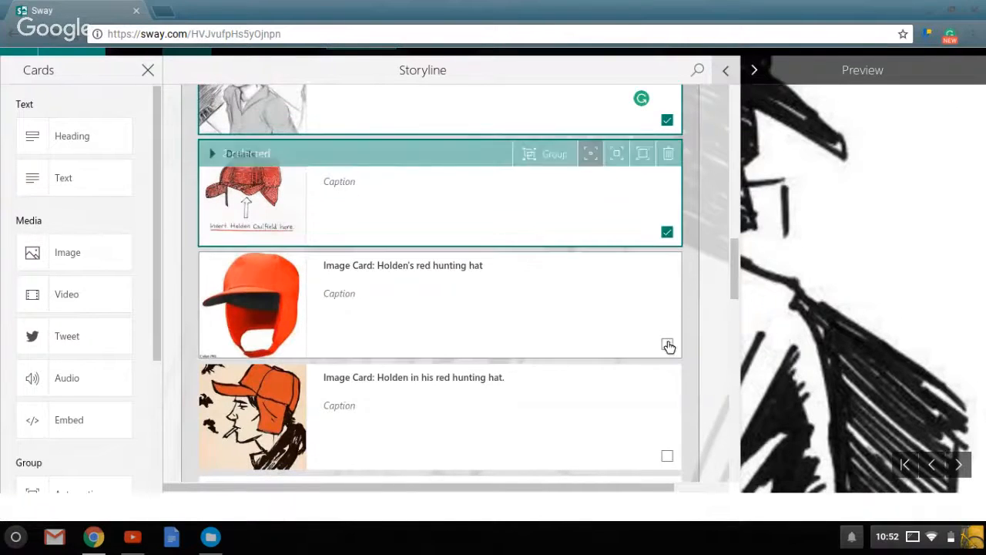
pyautogui.click(667, 345)
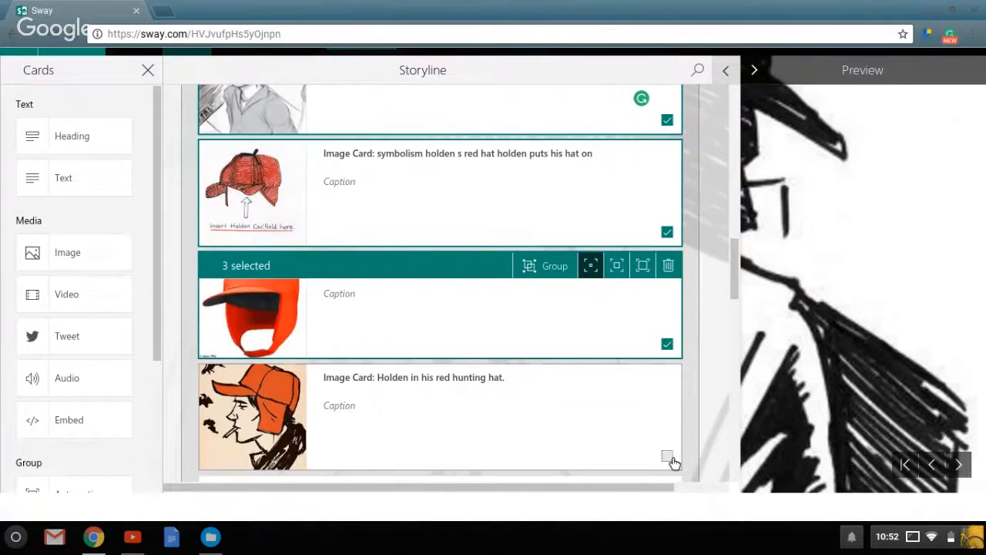
pyautogui.click(668, 457)
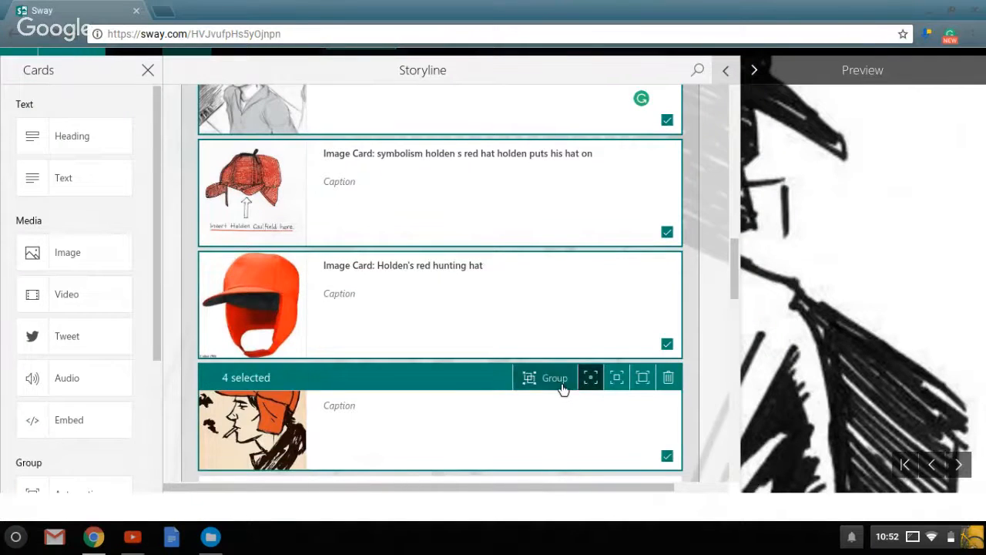
pyautogui.click(561, 379)
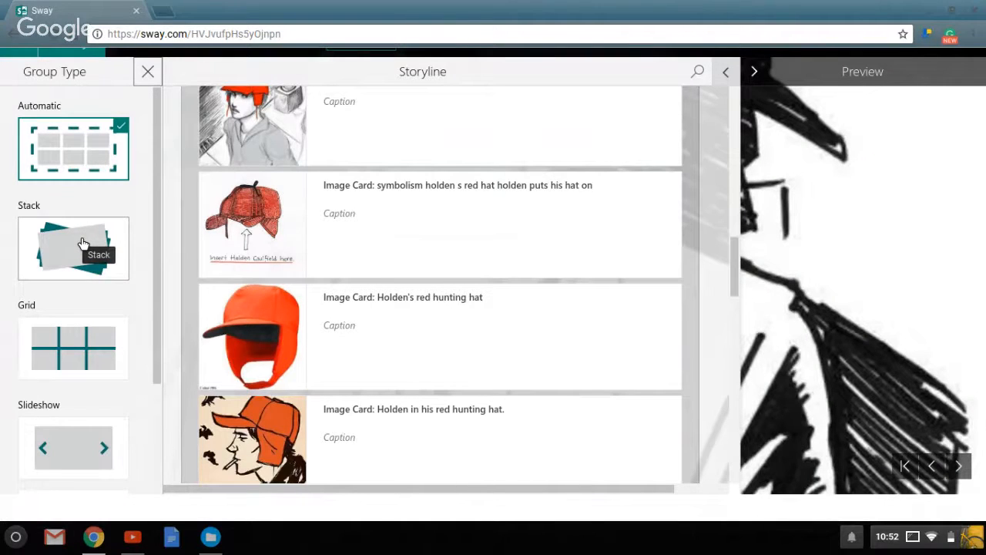
# Review the group types and set the image card group to Stack.
pyautogui.scroll(-3, 156, 244)
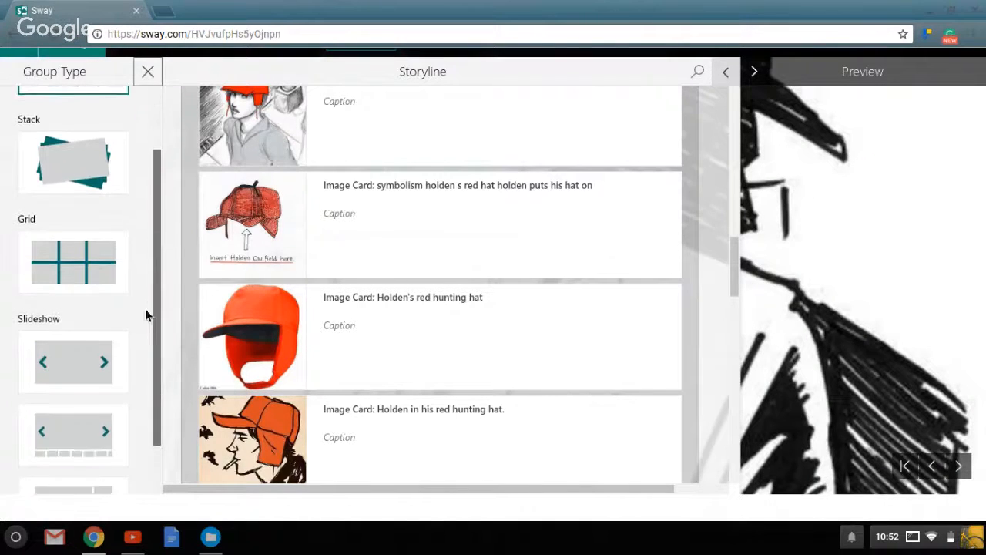
pyautogui.scroll(4, 143, 323)
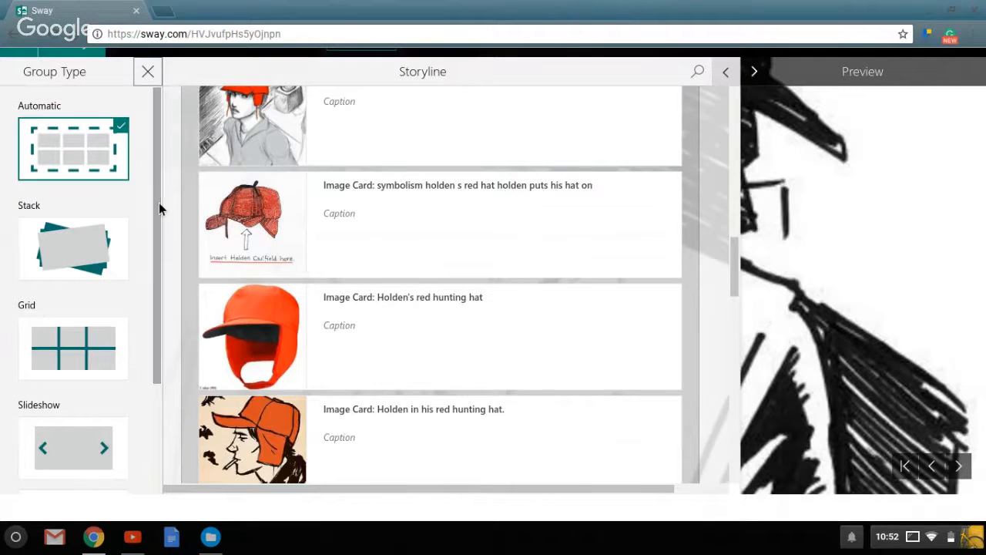
pyautogui.click(90, 252)
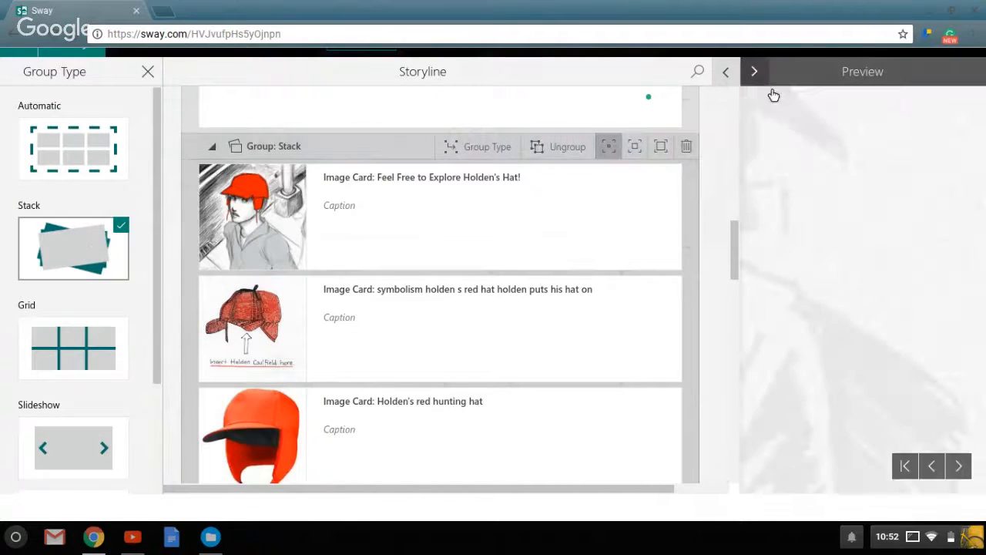
# Examine the widened preview from the title through "The Hat as a Motif" and flip through all the stacked images.
pyautogui.click(732, 73)
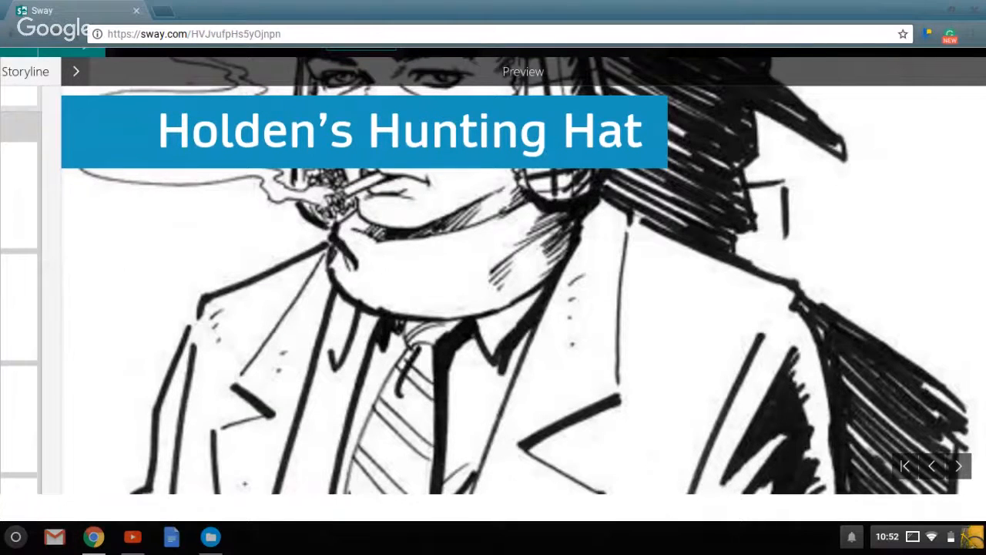
pyautogui.scroll(-3, 260, 94)
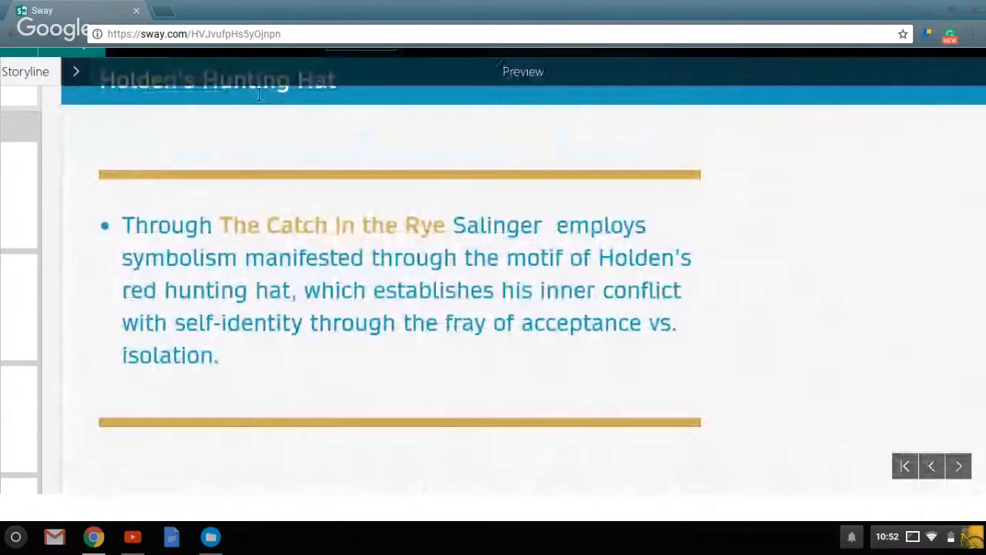
pyautogui.scroll(-3, 260, 94)
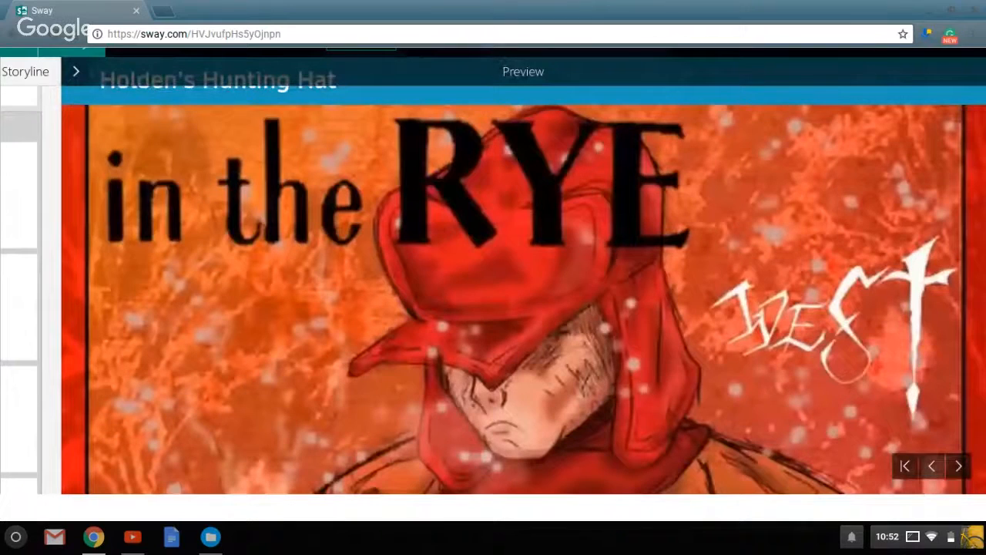
pyautogui.press('Right')
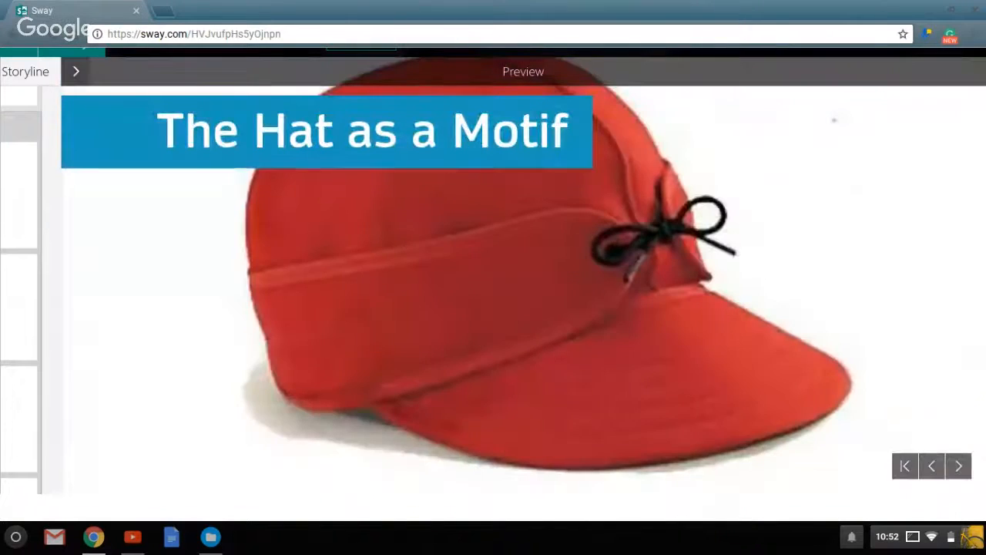
pyautogui.press('Right')
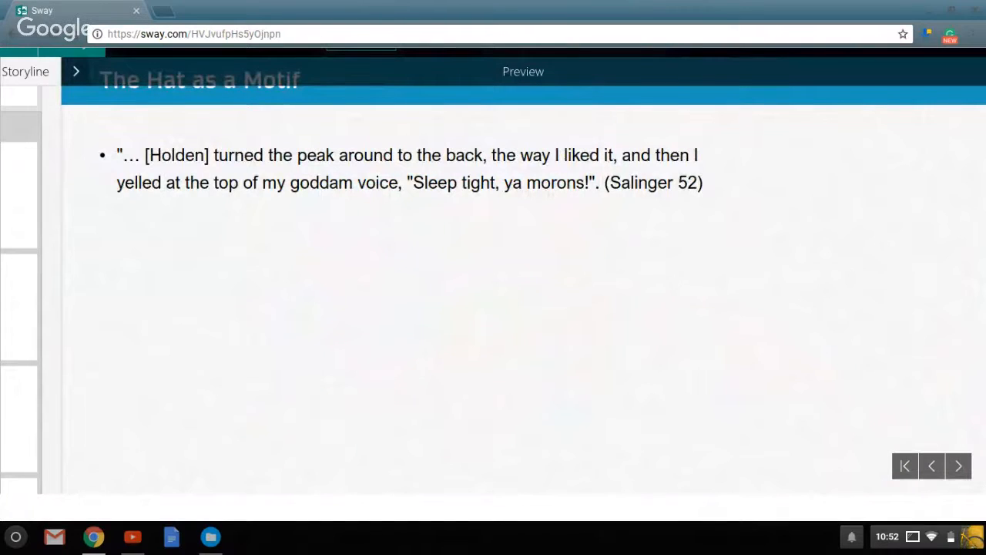
pyautogui.press('Right')
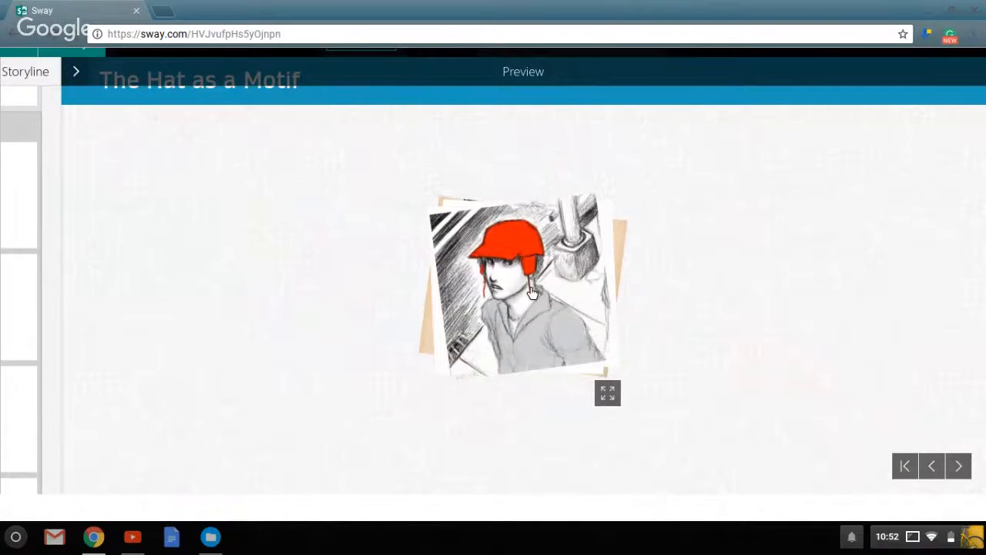
pyautogui.press('Right')
pyautogui.press('Right')
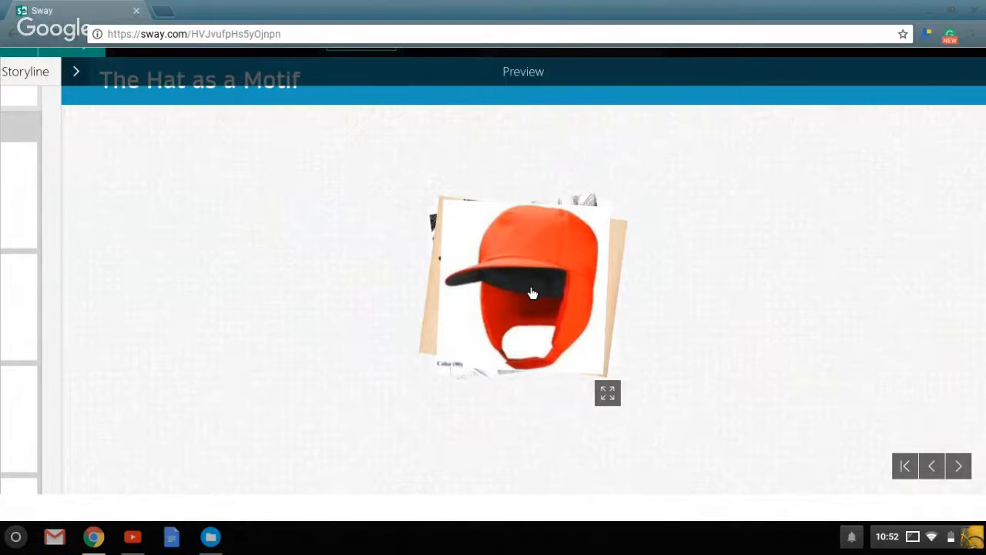
pyautogui.press('Right')
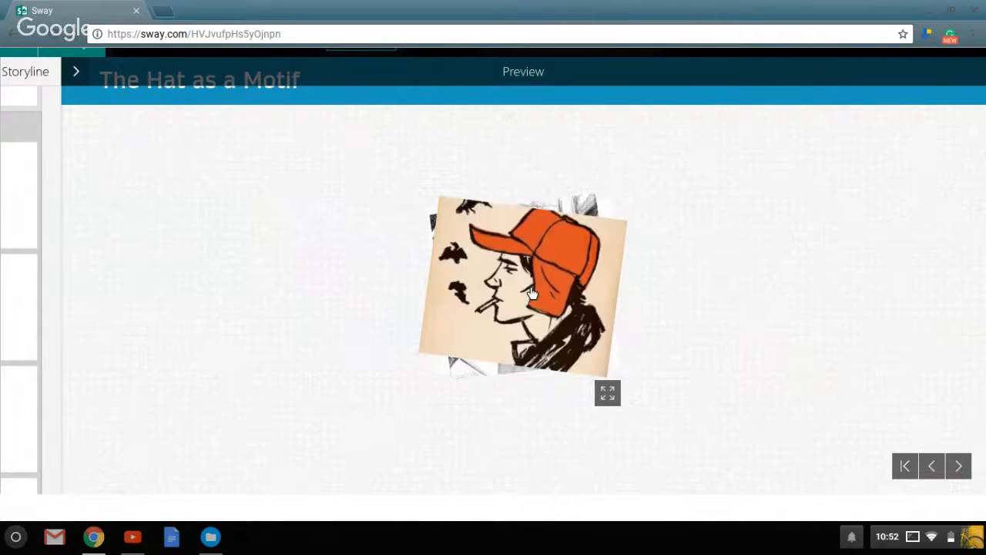
pyautogui.press('Right')
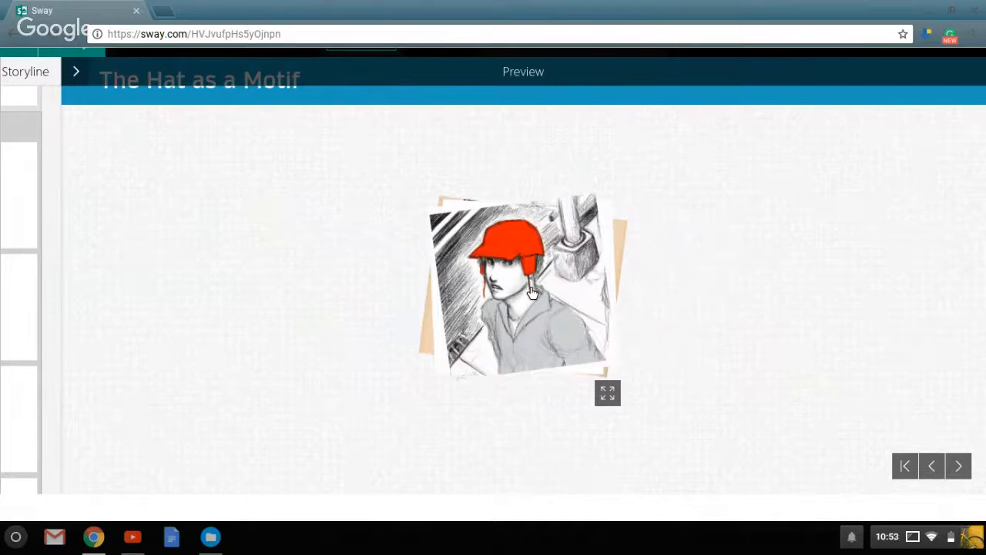
# Apply the design style with the black title block and gold accent, and change the layout to horizontal scrolling.
pyautogui.click(96, 70)
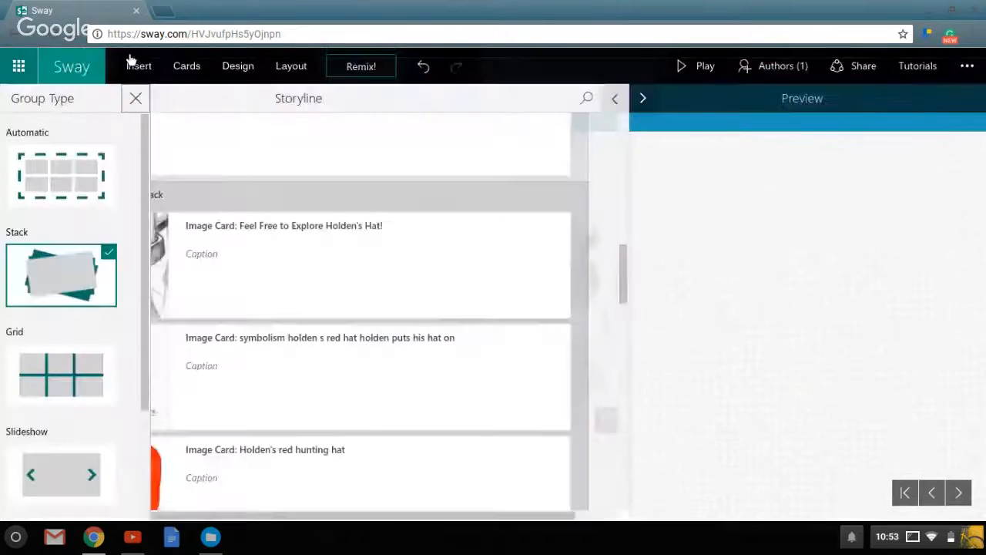
pyautogui.click(236, 68)
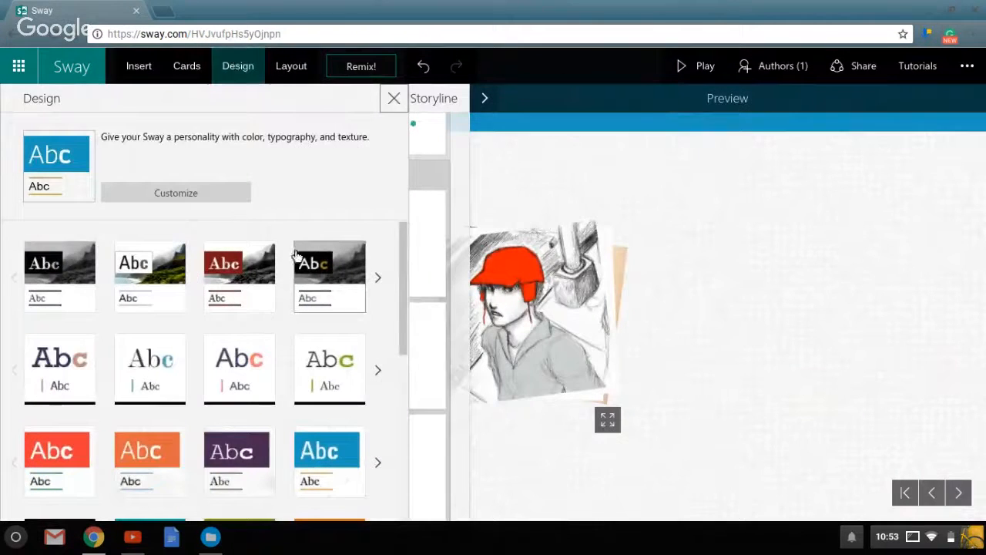
pyautogui.click(322, 263)
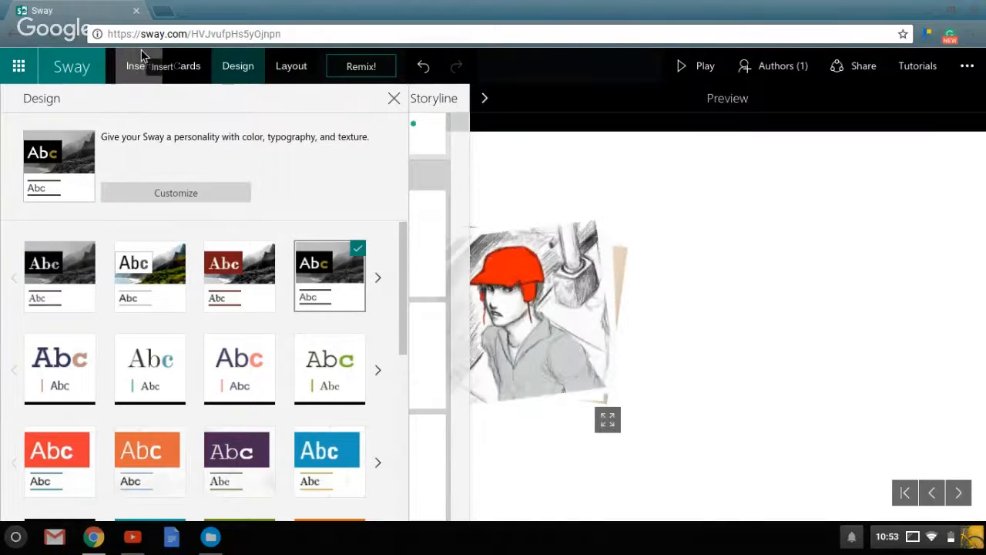
pyautogui.click(286, 69)
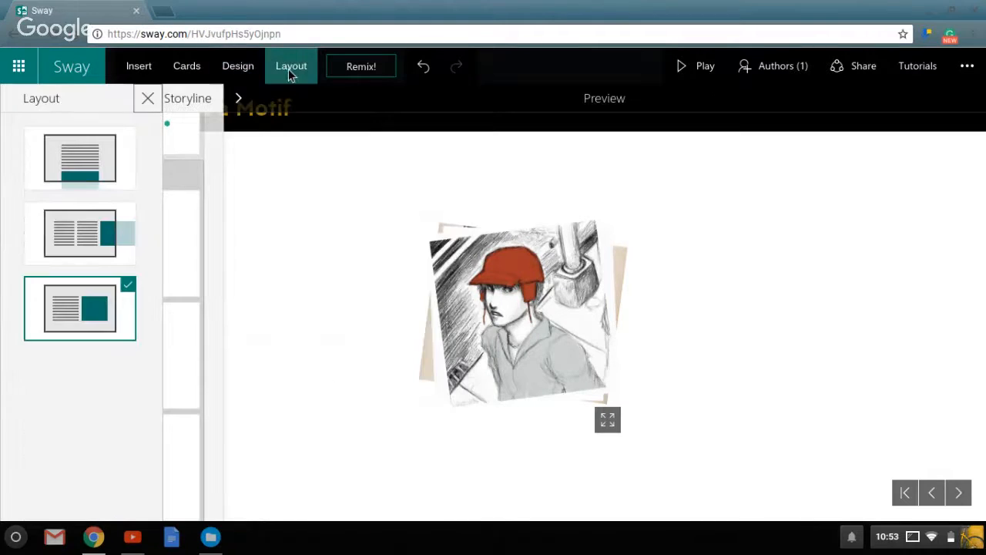
pyautogui.click(124, 227)
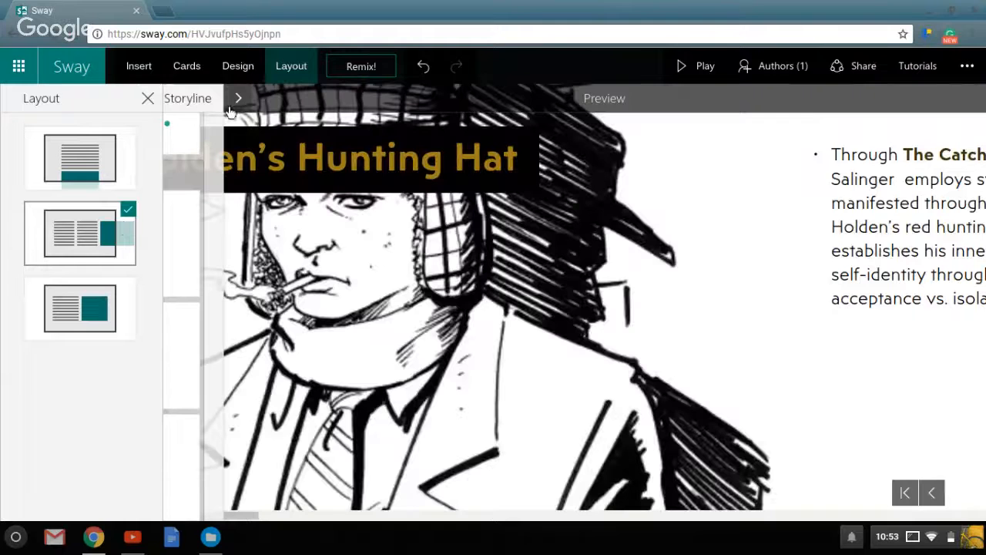
# Set the image stack group to its highest emphasis level and raise the "Sleep tight, ya morons!" text card's emphasis one level.
pyautogui.click(186, 67)
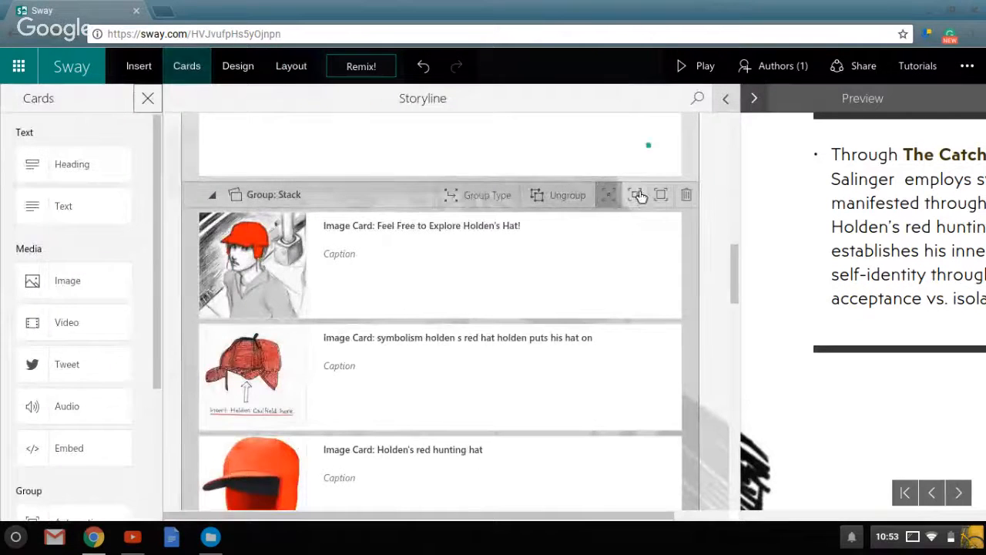
pyautogui.click(661, 196)
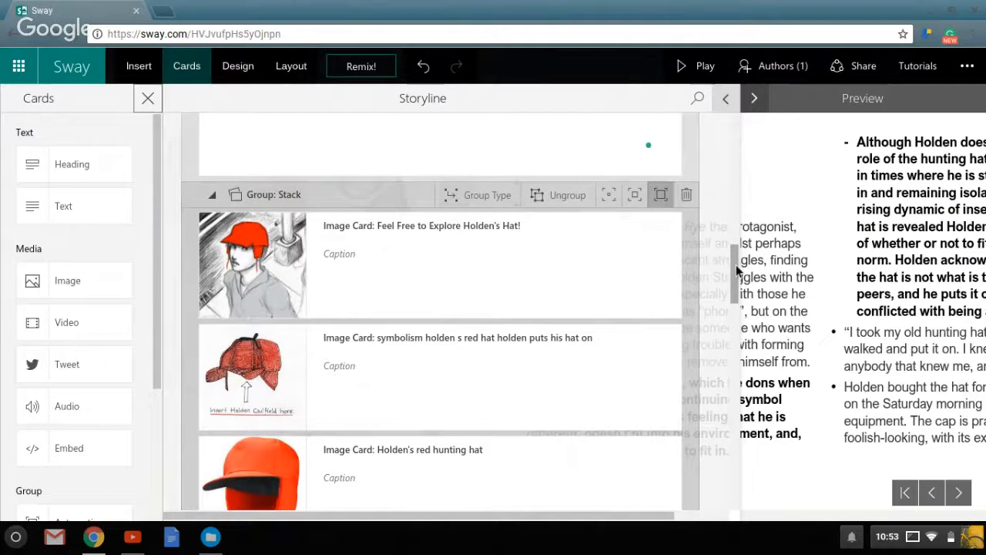
pyautogui.moveTo(736, 269); pyautogui.dragTo(751, 235)
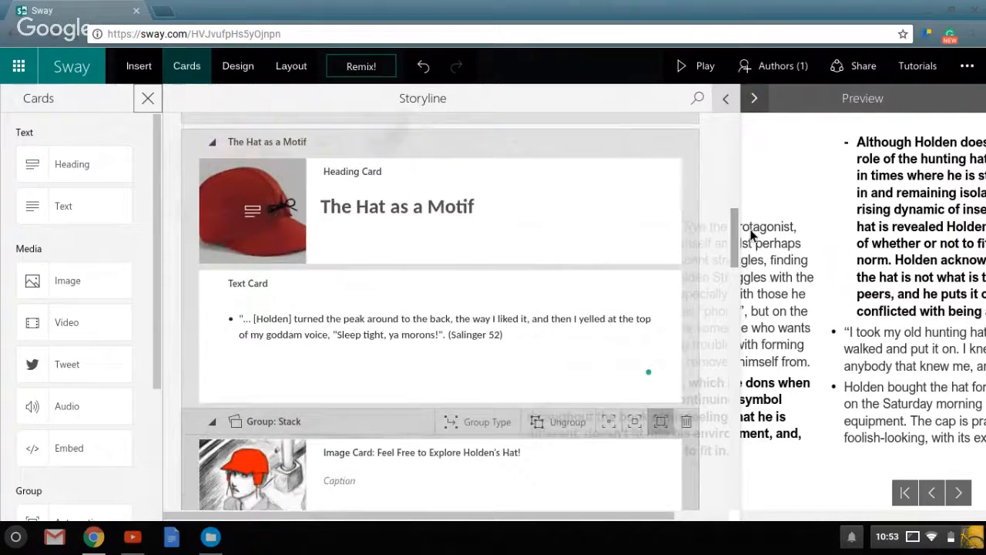
pyautogui.click(532, 361)
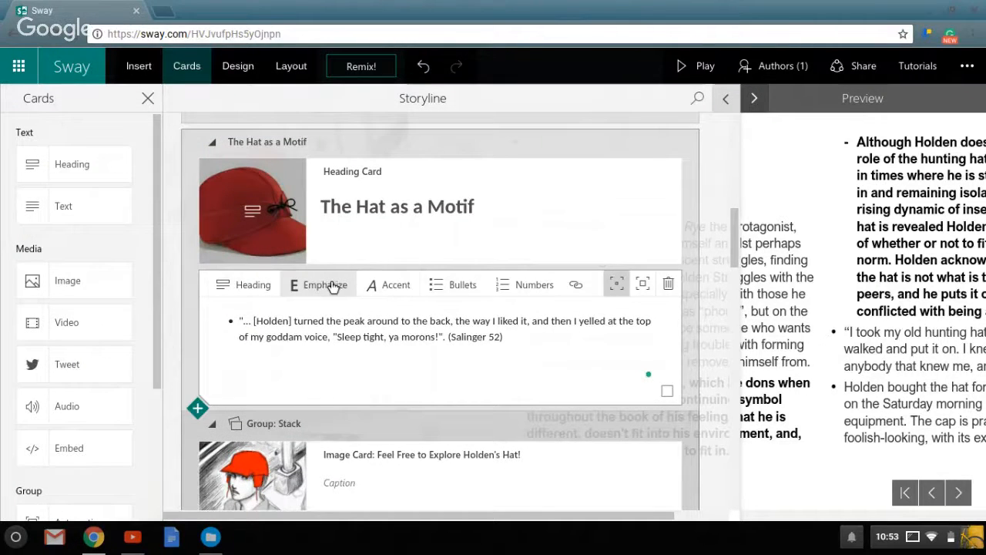
pyautogui.click(642, 284)
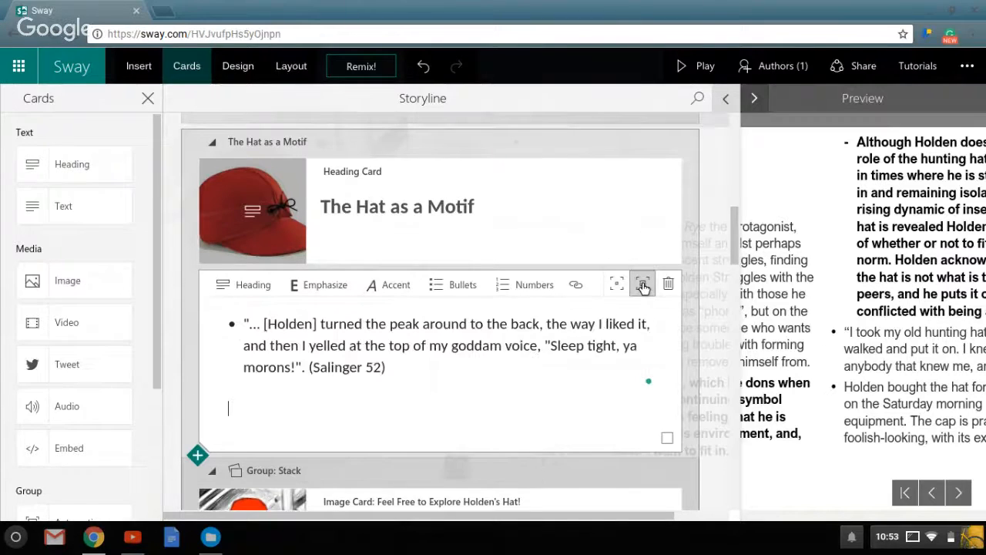
# Cut the "Within The Catcher in the Rye" paragraph from the long bulleted text card below the image stack.
pyautogui.click(386, 366)
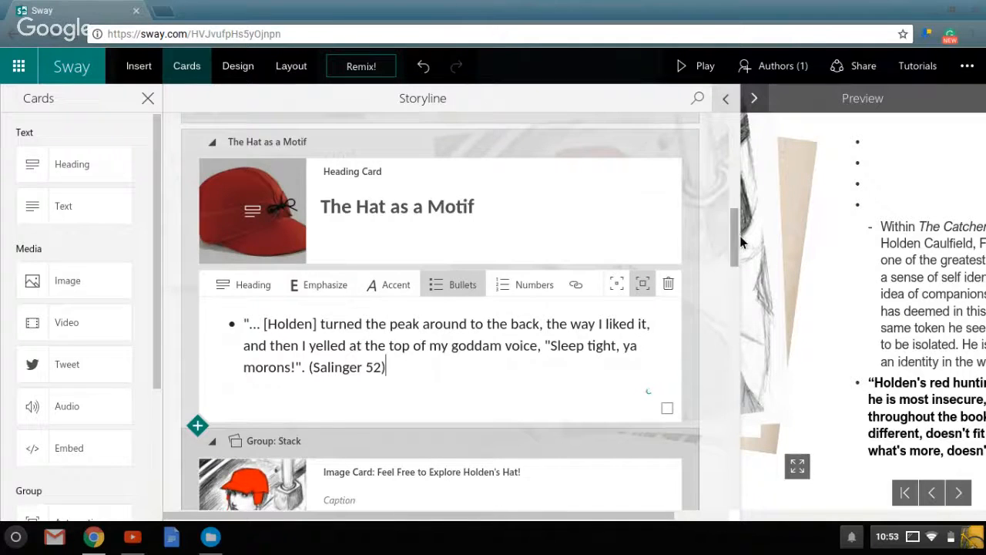
pyautogui.moveTo(740, 236); pyautogui.dragTo(731, 351)
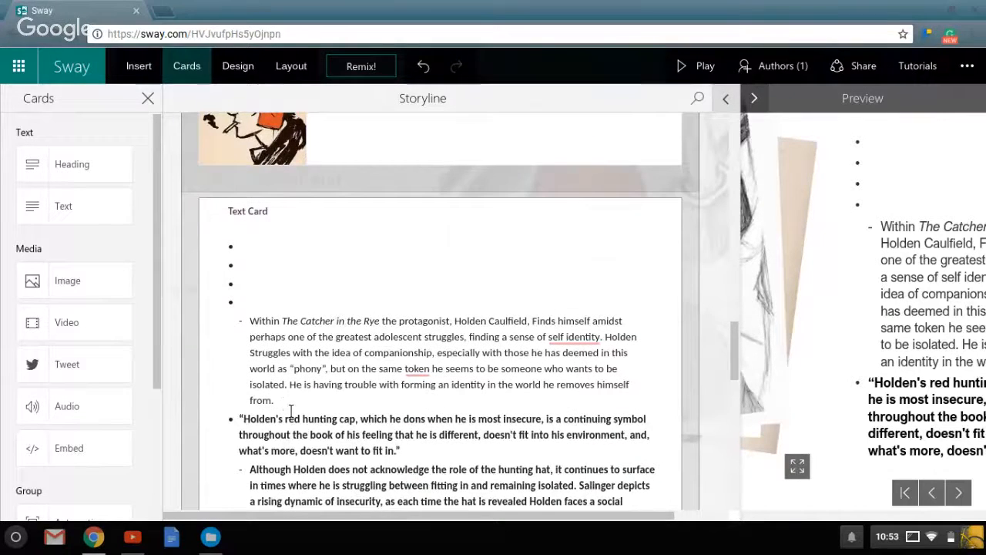
pyautogui.moveTo(290, 412); pyautogui.dragTo(256, 330)
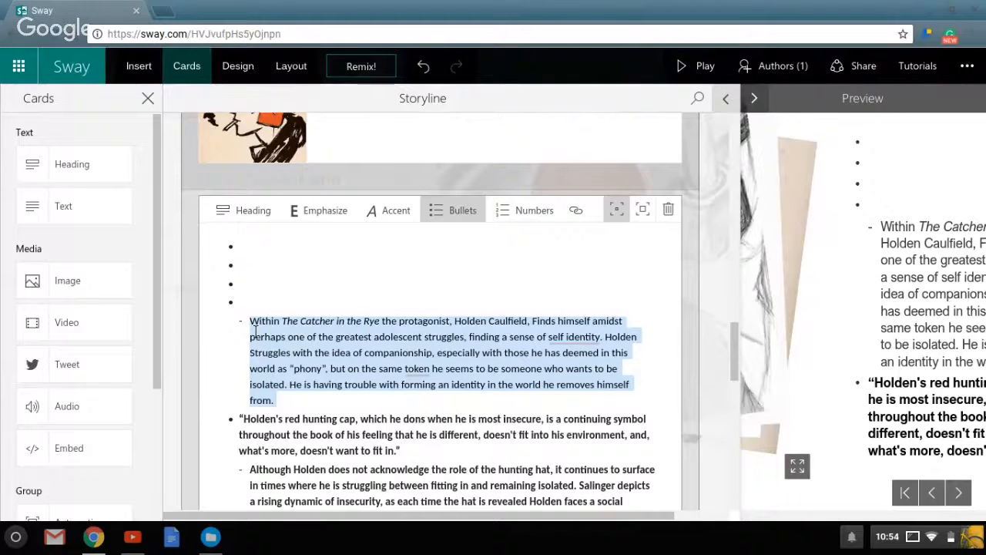
pyautogui.press('Delete')
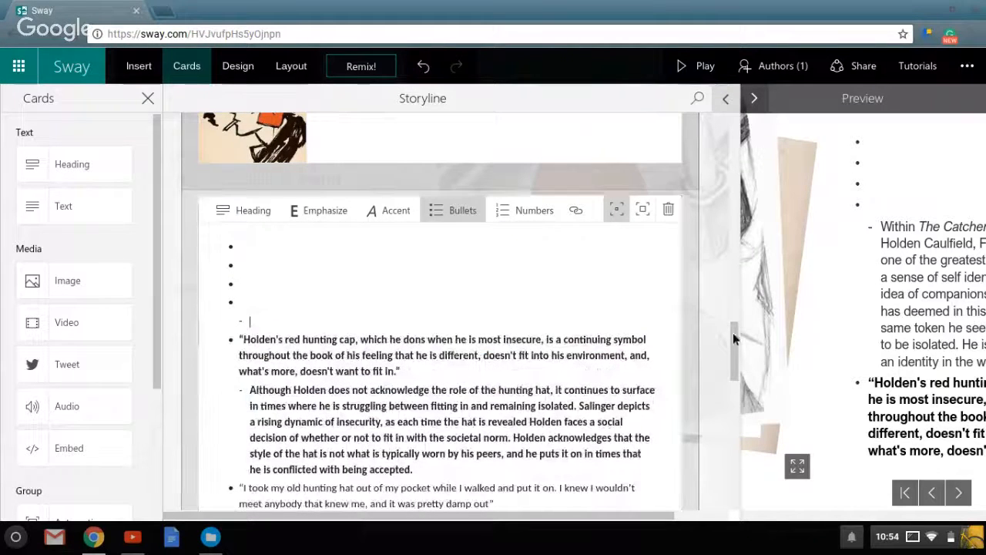
# Add a text card directly after the image stack and paste the cut "Within The Catcher in the Rye" paragraph into it.
pyautogui.moveTo(732, 333); pyautogui.dragTo(739, 289)
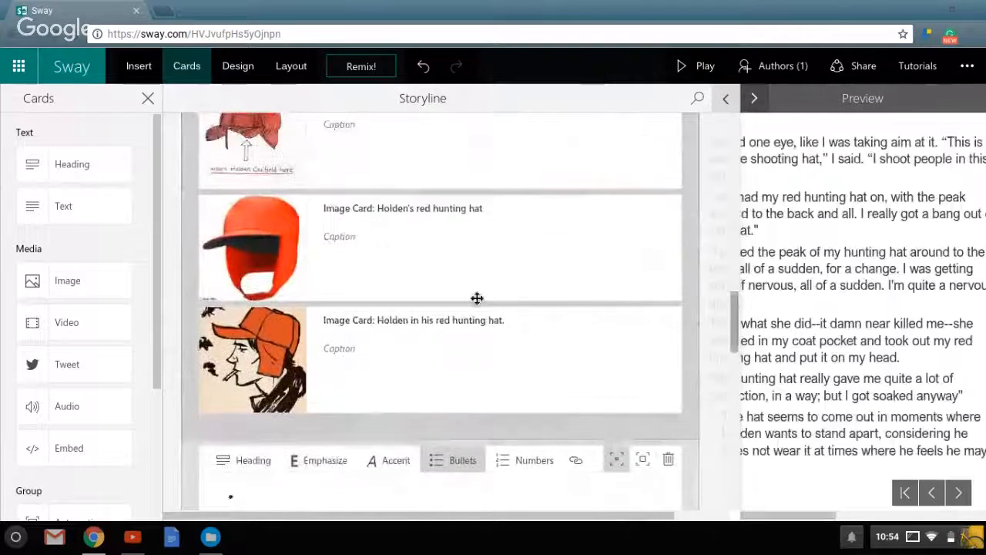
pyautogui.click(356, 365)
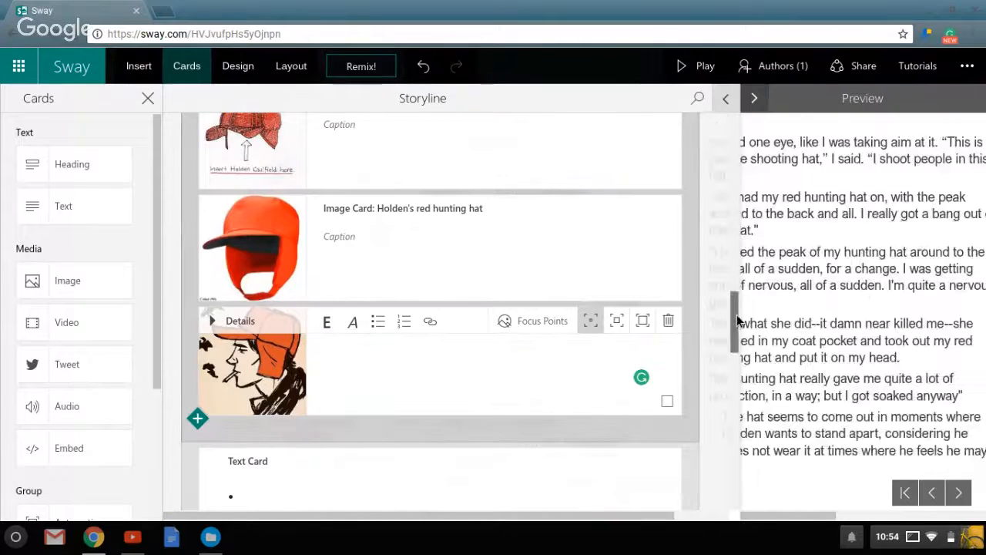
pyautogui.moveTo(737, 315); pyautogui.dragTo(735, 324)
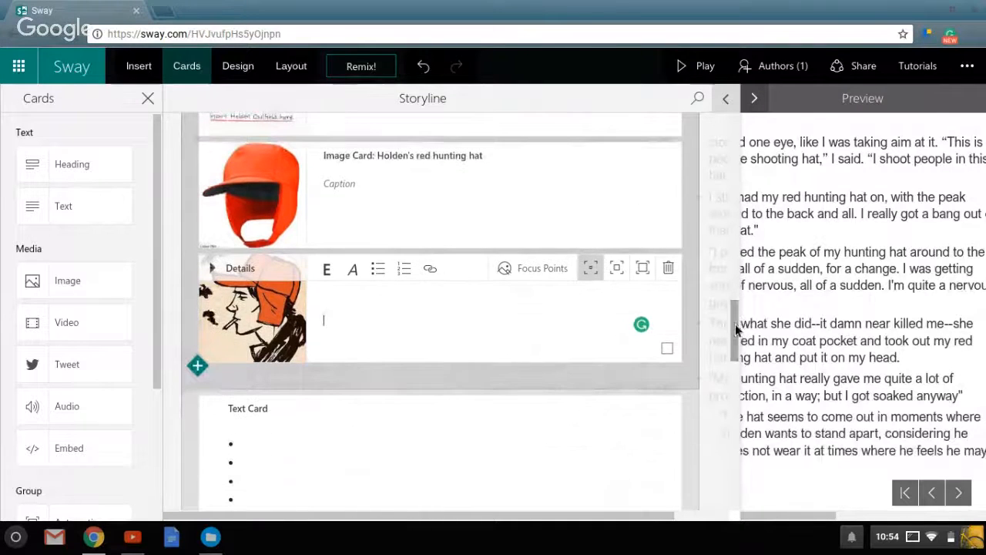
pyautogui.click(198, 366)
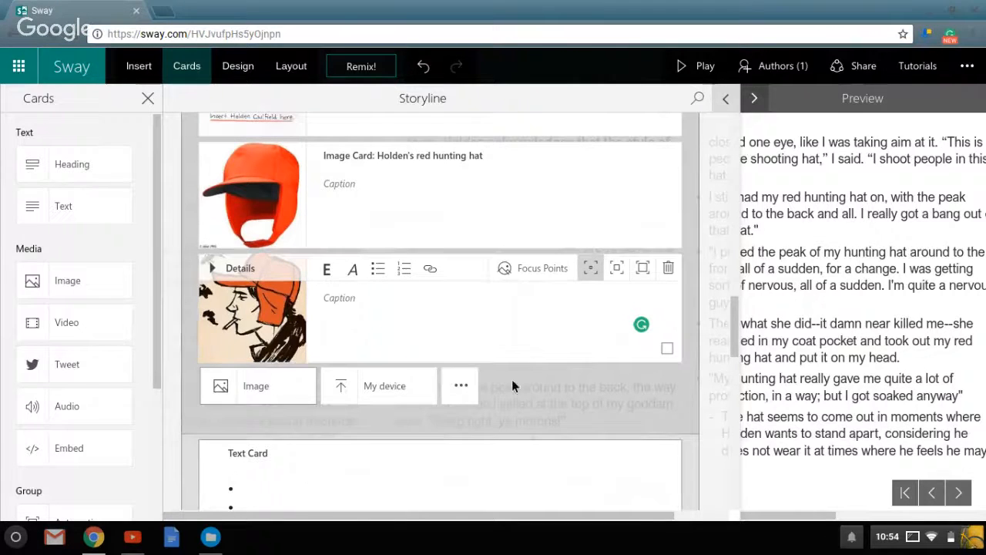
pyautogui.click(466, 389)
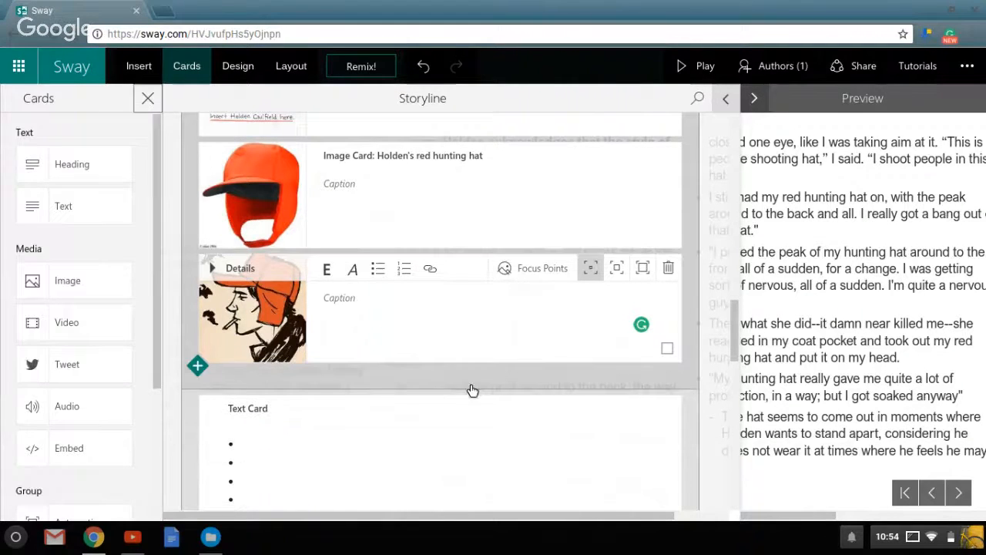
pyautogui.scroll(-3, 732, 370)
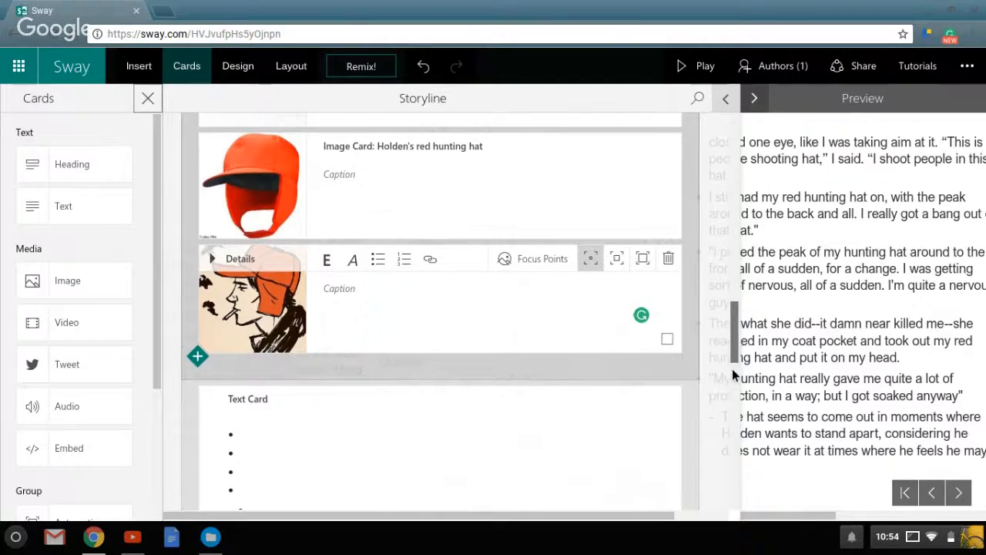
pyautogui.moveTo(733, 363); pyautogui.dragTo(765, 246)
pyautogui.scroll(-2, 339, 224)
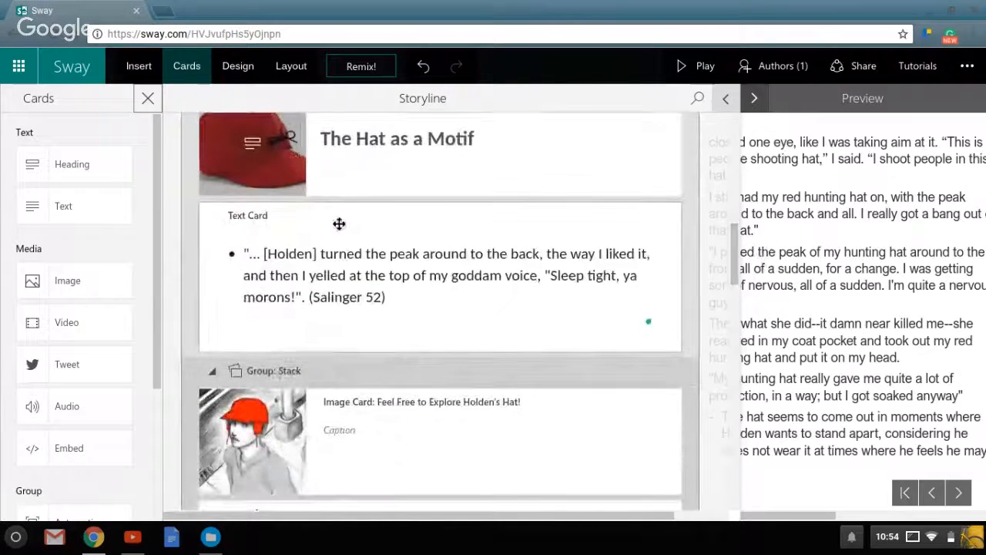
pyautogui.moveTo(736, 269); pyautogui.dragTo(715, 373)
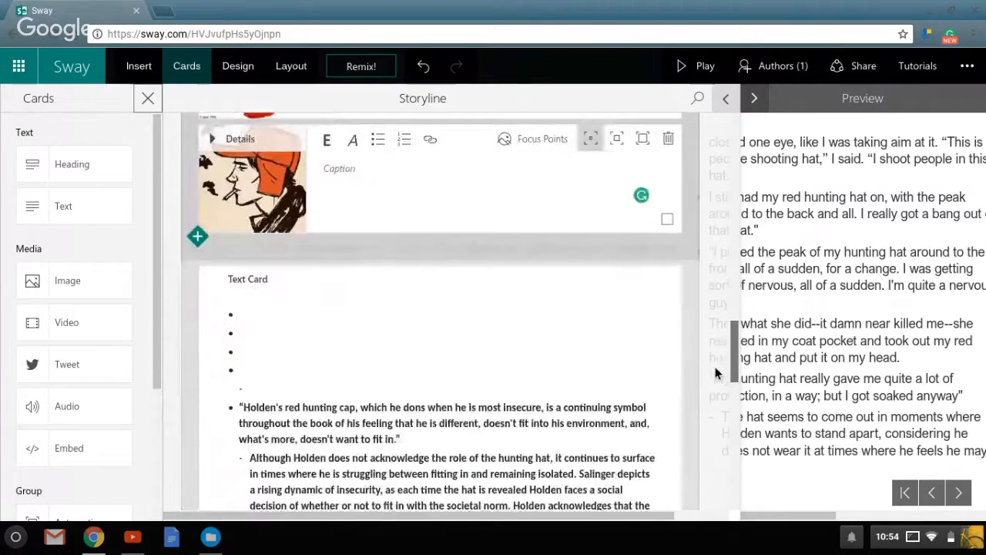
pyautogui.click(44, 226)
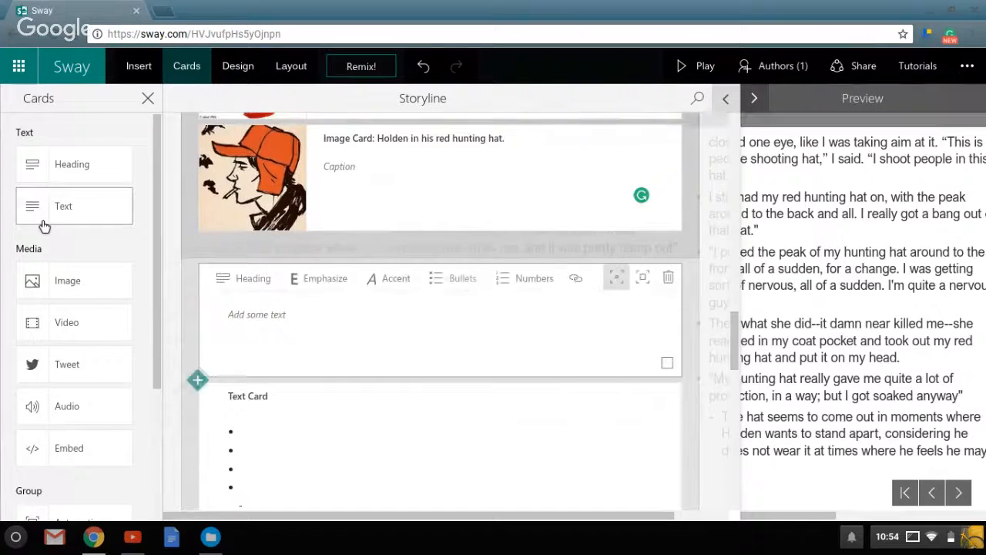
pyautogui.click(289, 335)
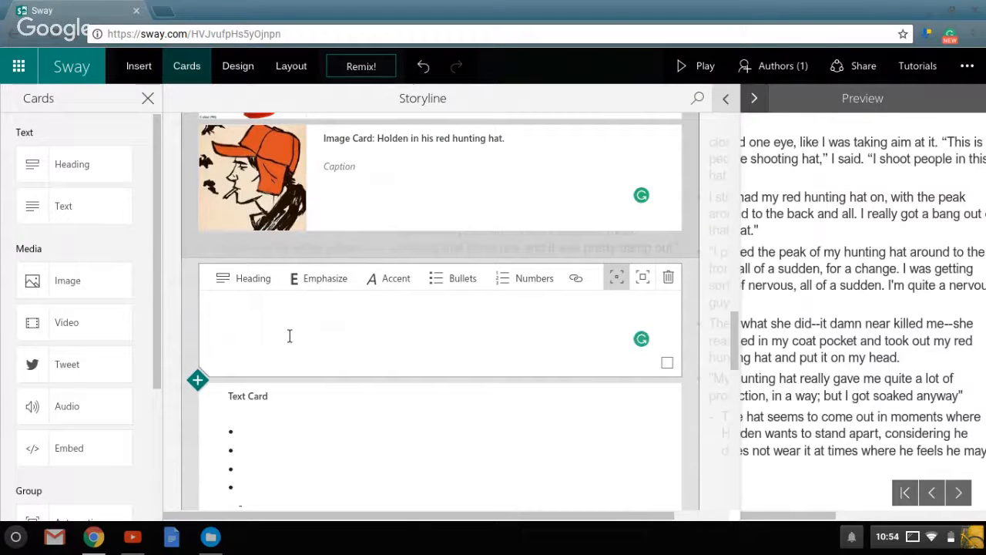
pyautogui.write('Within The Catcher in the Rye the protagonist, Holden Caulfield, Finds himself amidst perhaps one of the greatest adolescent struggles, finding a sense of self identity. Holden Struggles with the idea of companionship, especially with those he has deemed in this world as "phony", but on the same token he seems to be someone who wants to be isolated. He is having trouble with forming an identity in the world he removes himself from.')
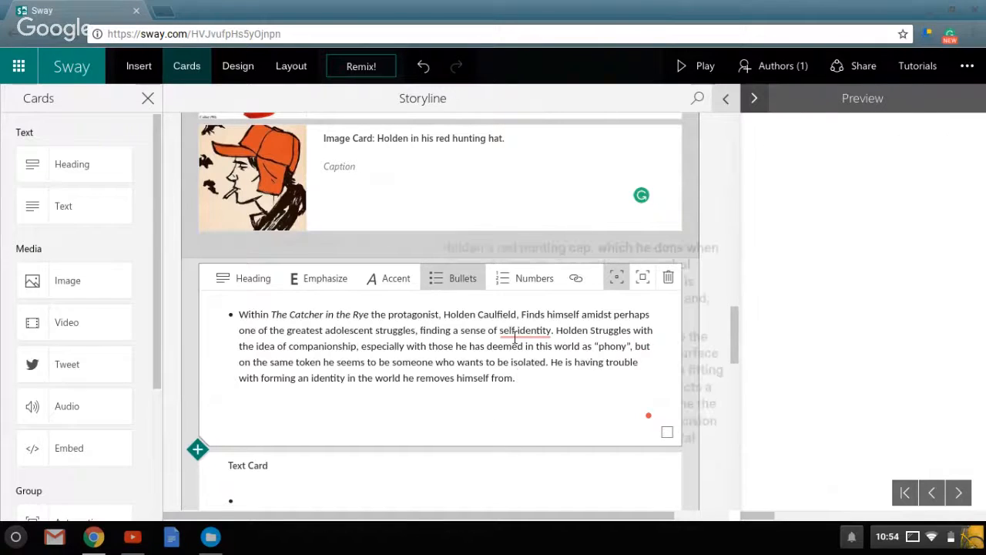
# Correct "self identity" to "self-identity" and add a comma after "on the same token" in the new text card.
pyautogui.moveTo(525, 331)
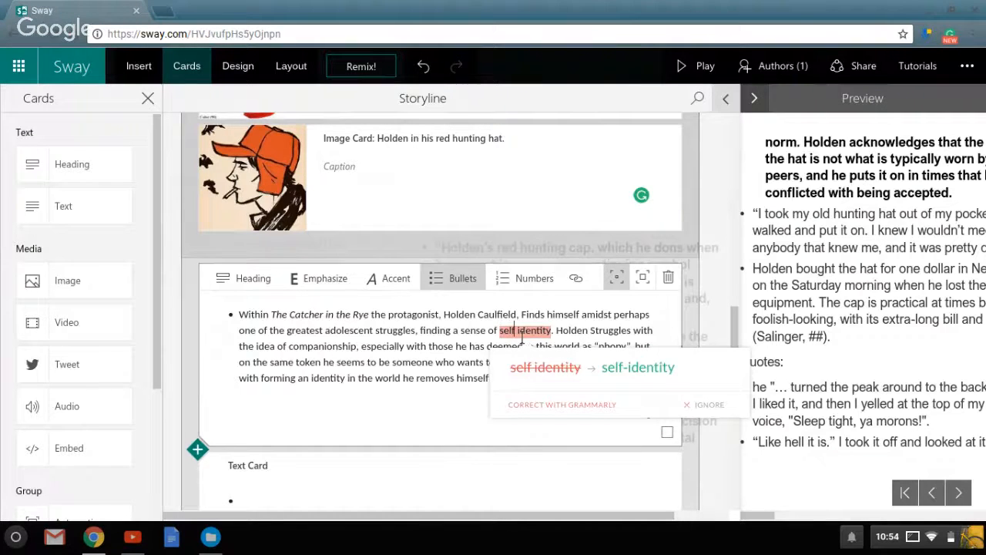
pyautogui.click(637, 368)
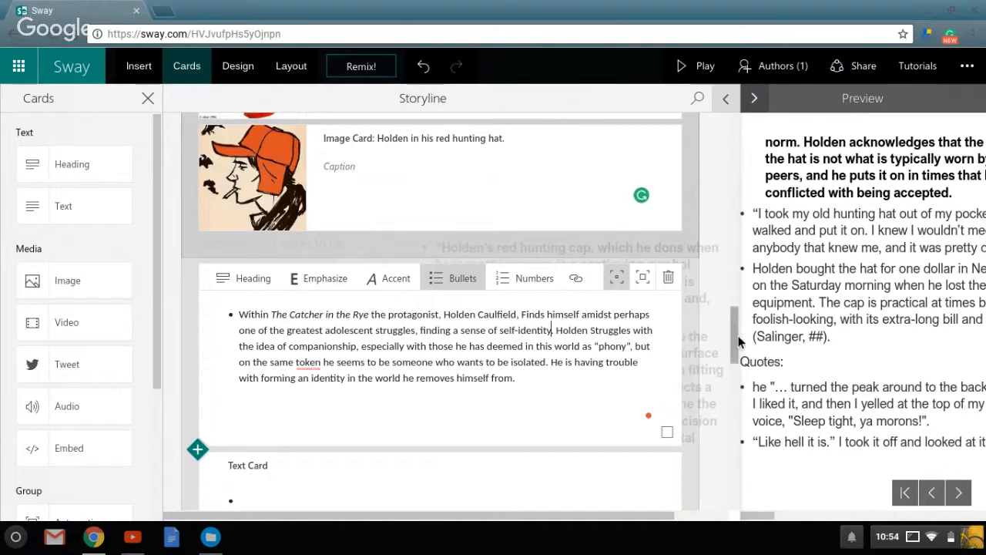
pyautogui.scroll(-1, 462, 306)
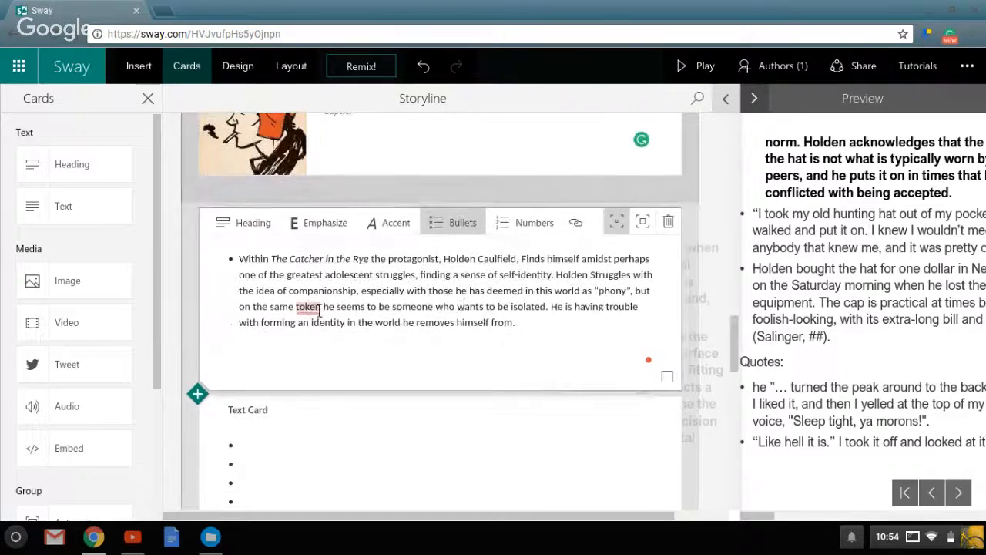
pyautogui.moveTo(319, 309)
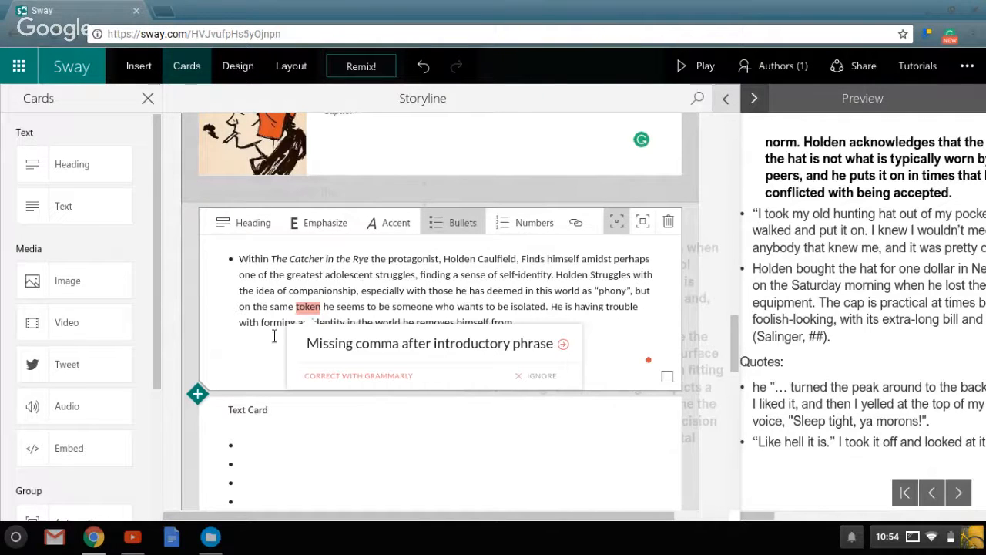
pyautogui.click(330, 312)
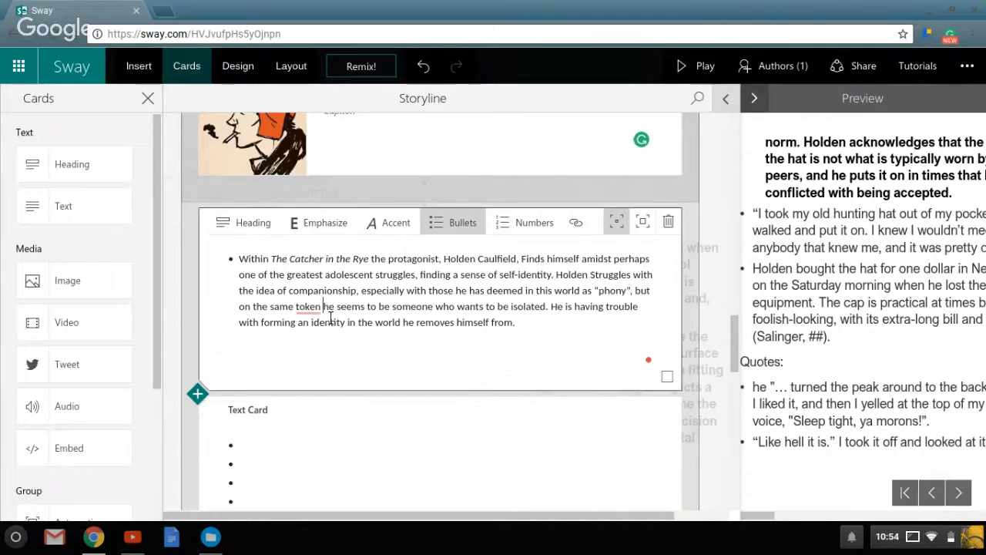
pyautogui.write(',')
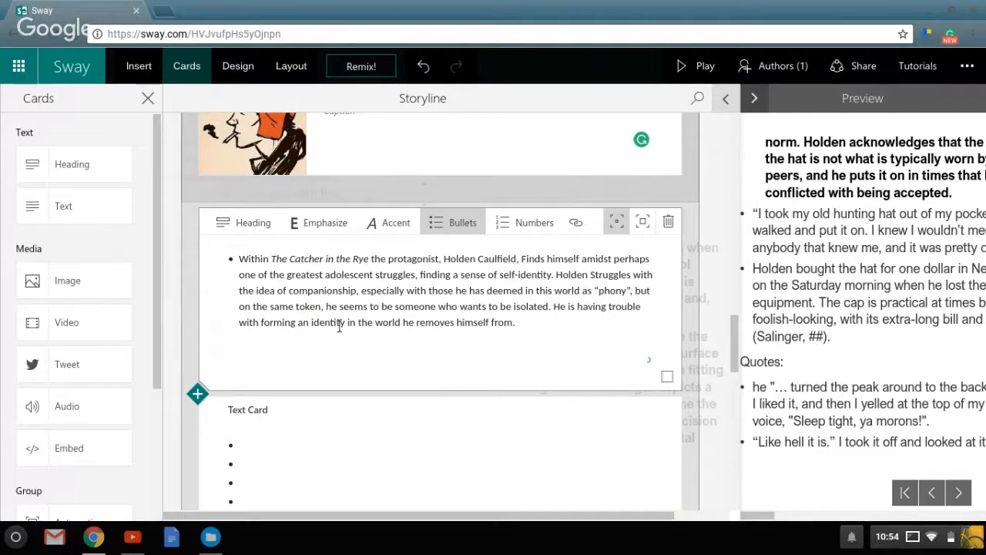
pyautogui.click(352, 352)
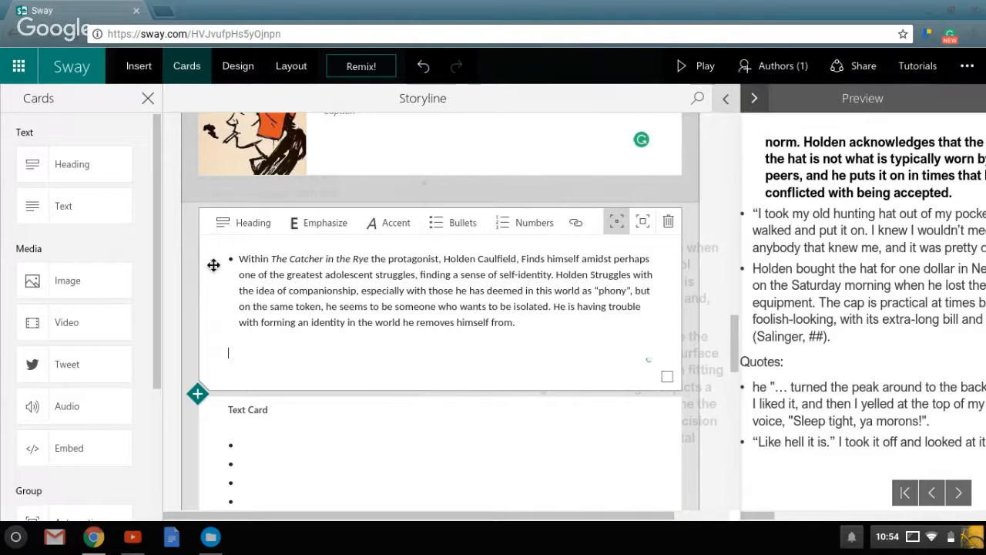
# Examine the widened preview from the title to the new paragraph beside the image stack, flipping through the stacked pictures.
pyautogui.click(858, 99)
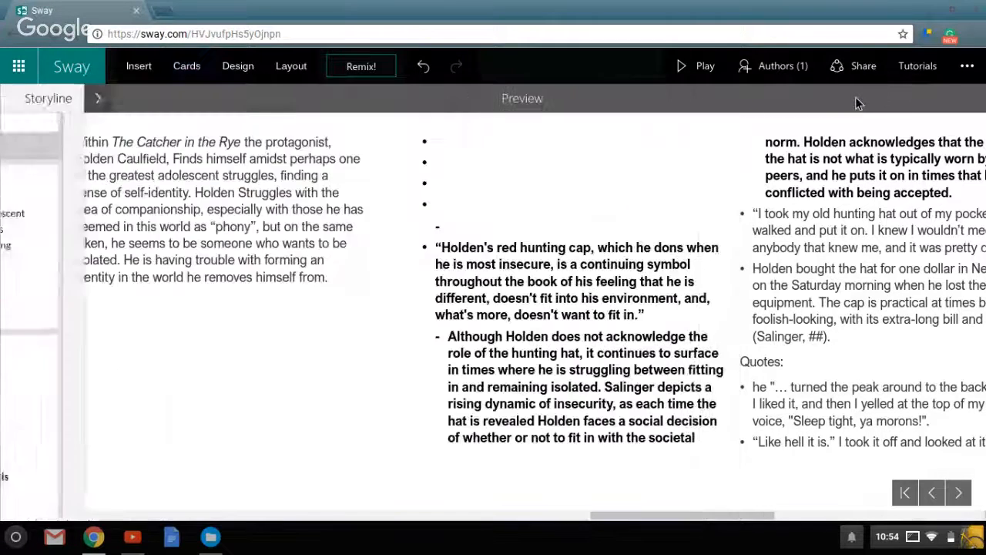
pyautogui.click(915, 498)
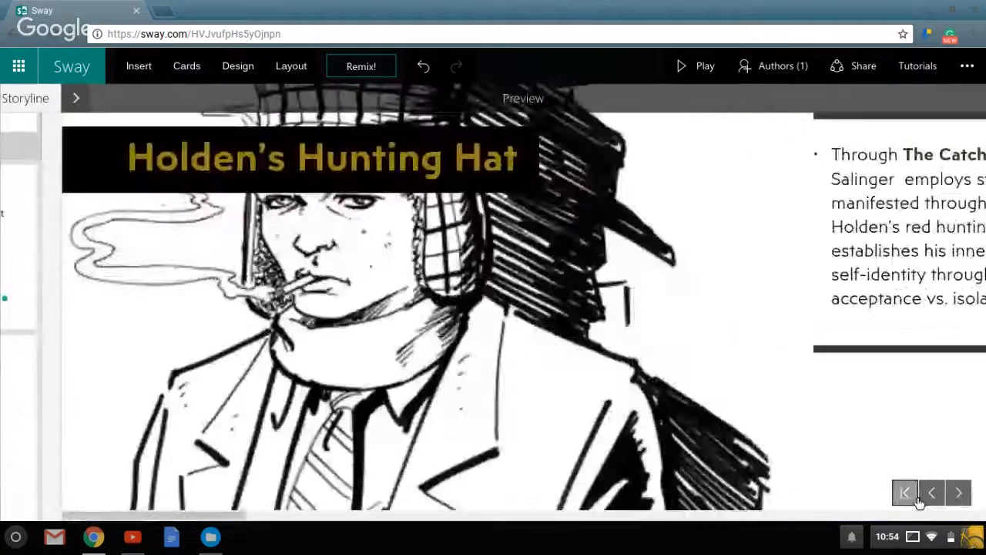
pyautogui.click(958, 493)
pyautogui.click(959, 493)
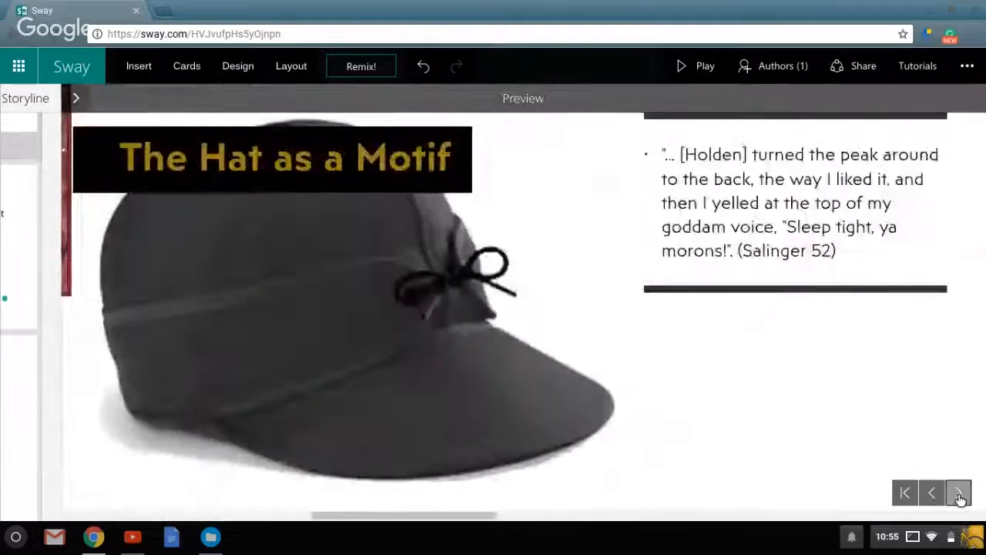
pyautogui.click(958, 493)
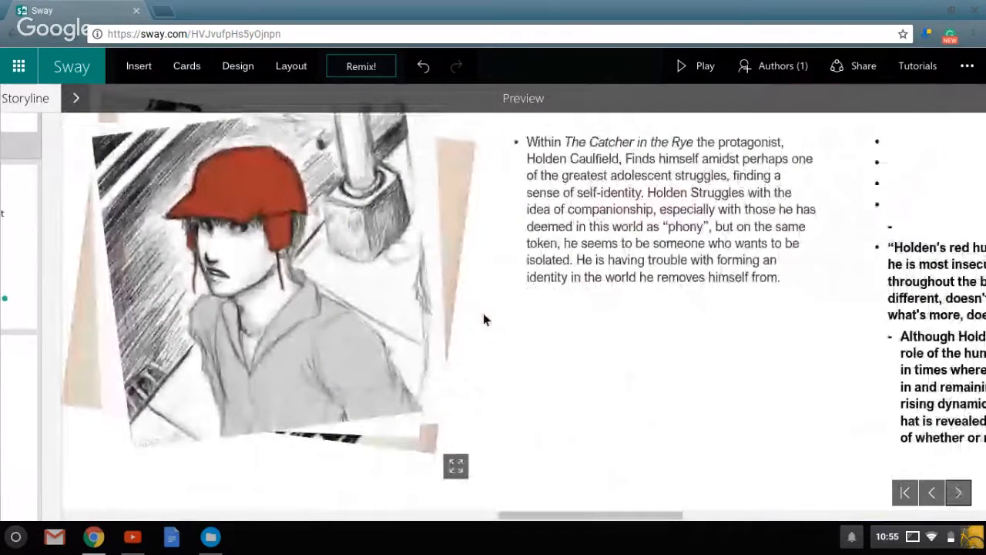
pyautogui.click(403, 309)
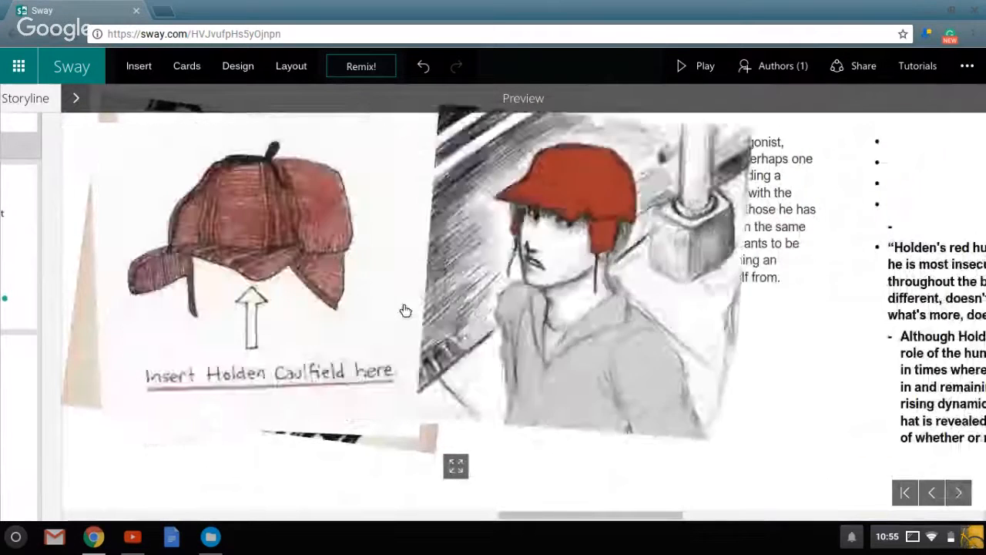
pyautogui.click(406, 310)
pyautogui.click(404, 309)
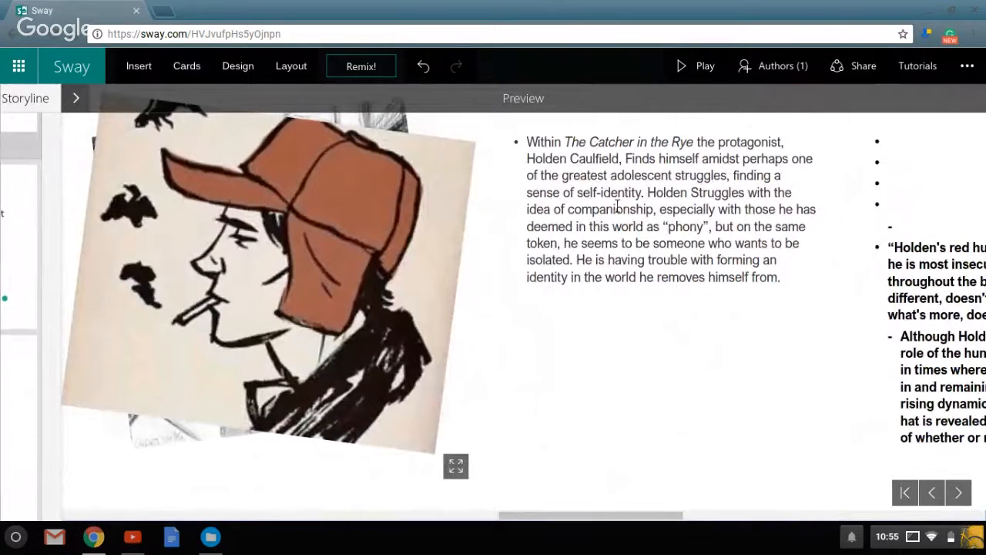
# Raise the "Within The Catcher in the Rye" text card's emphasis one level and review it beside the motif quote and image stack in the widened preview.
pyautogui.click(76, 97)
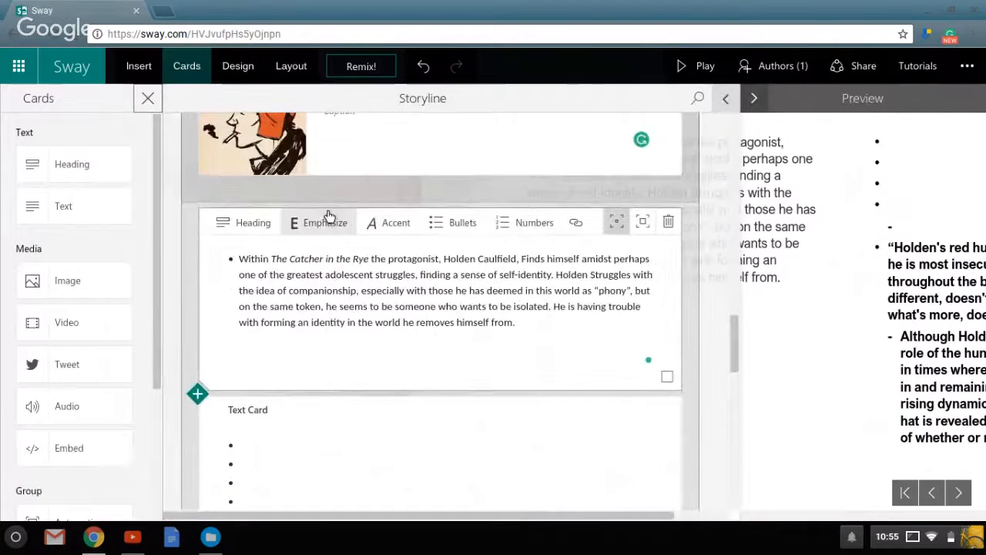
pyautogui.click(643, 223)
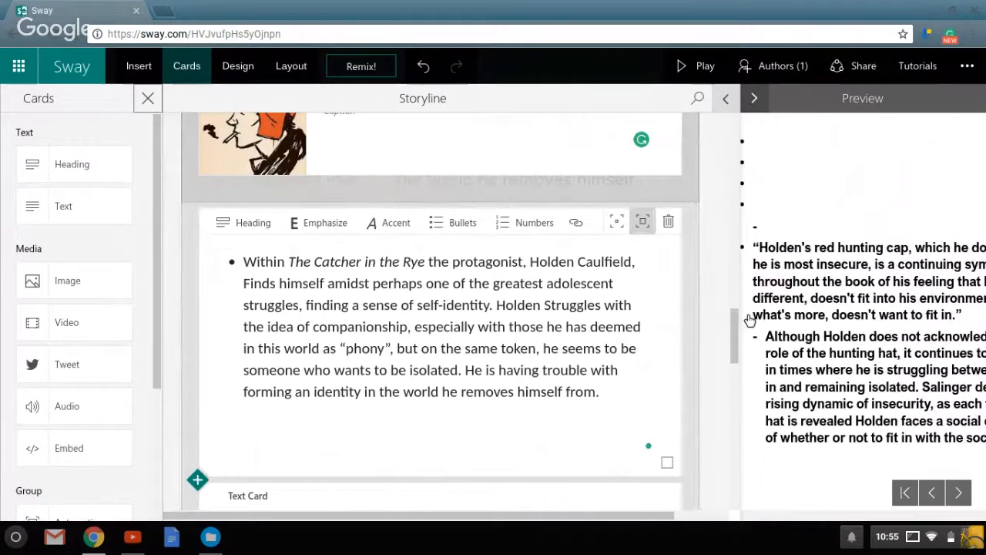
pyautogui.click(726, 98)
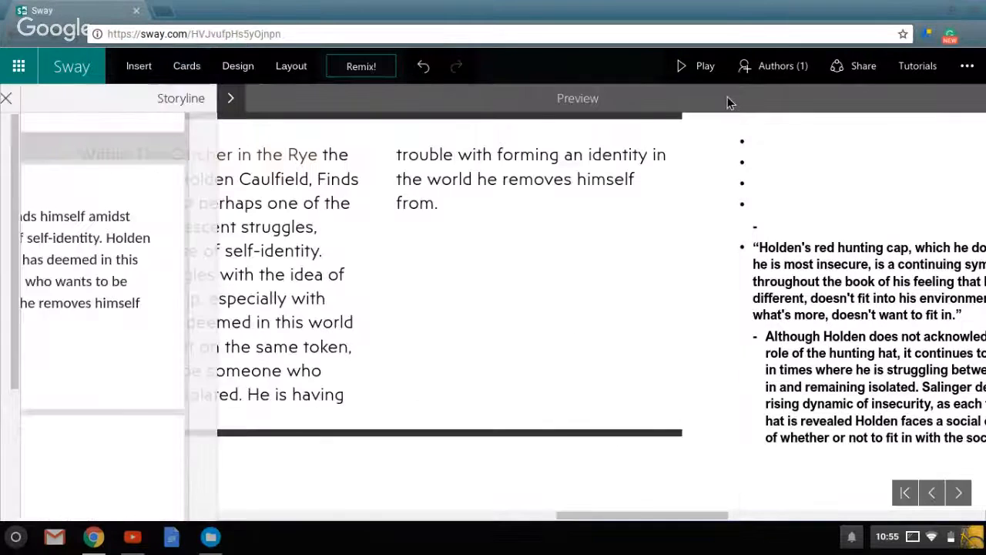
pyautogui.press('Left')
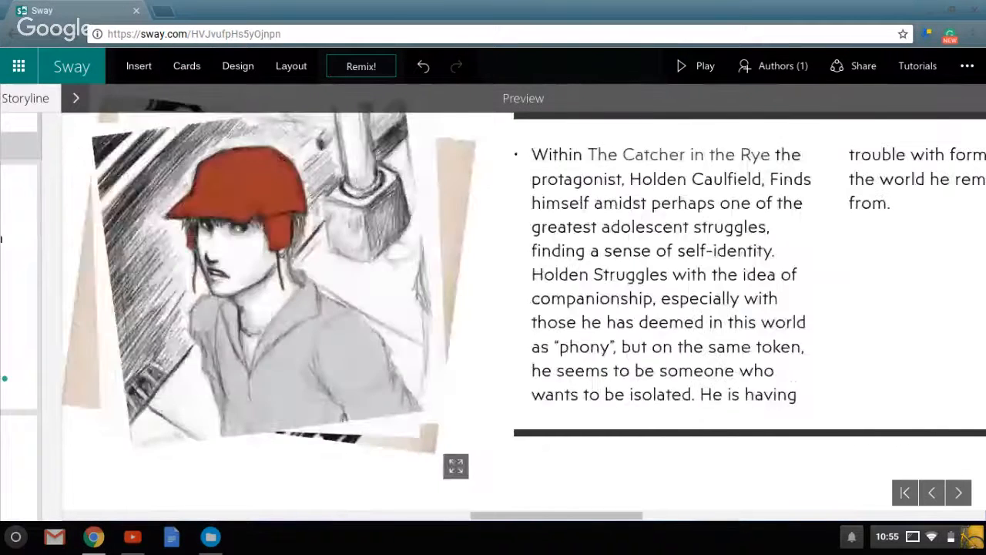
pyautogui.press('Left')
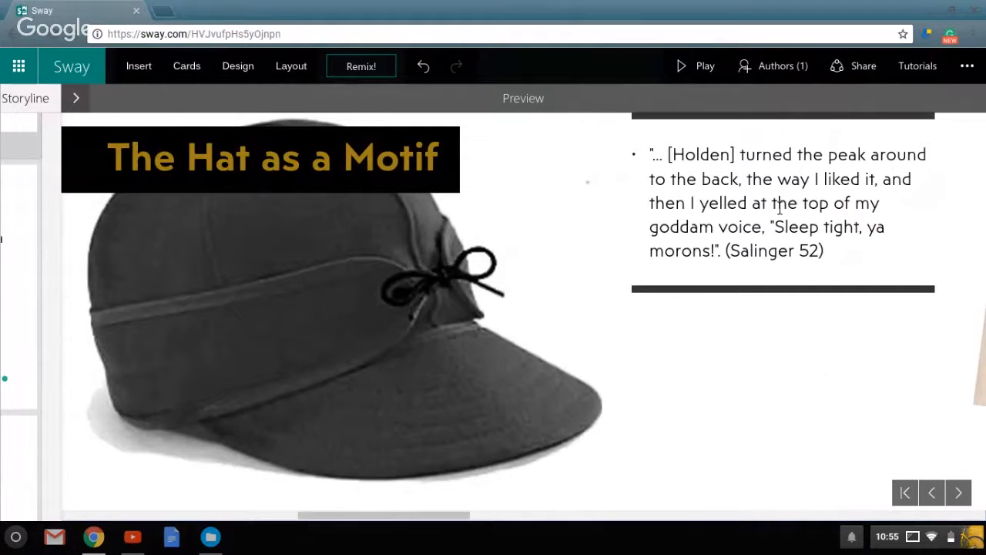
pyautogui.press('Right')
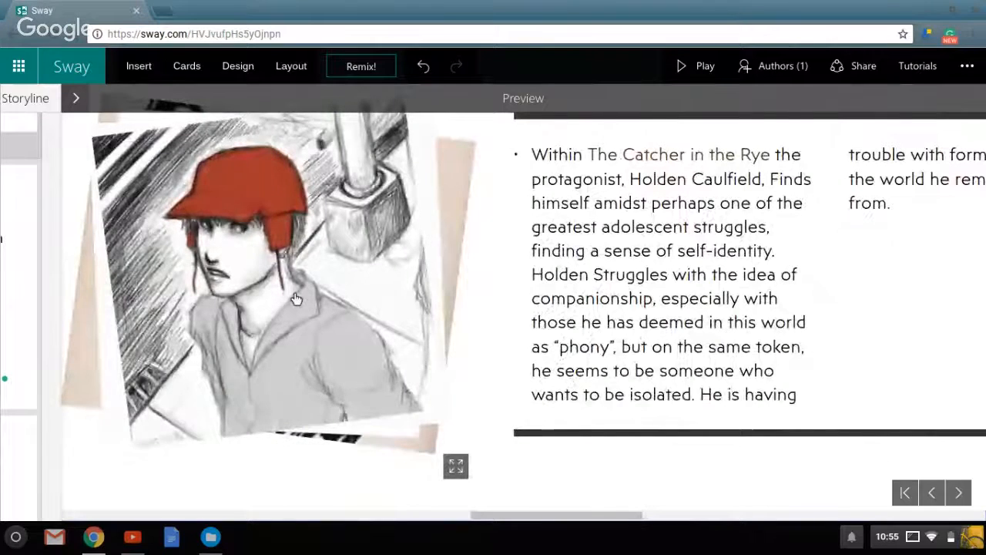
pyautogui.click(291, 295)
pyautogui.click(294, 298)
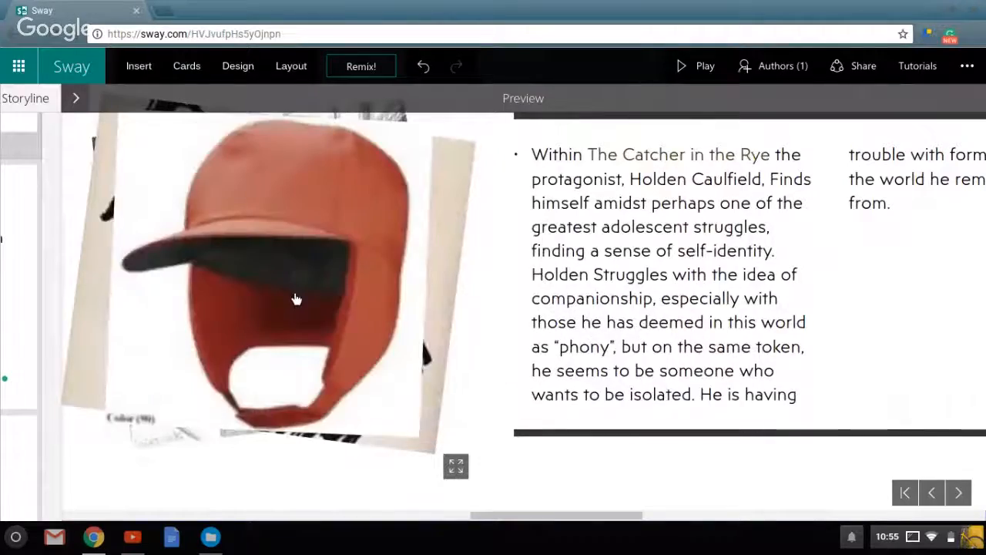
# Review the widened preview from the image stack through the remaining text to the closing citations, and return to the "Holden's Hunting Hat" title.
pyautogui.hscroll(20, 295, 298)
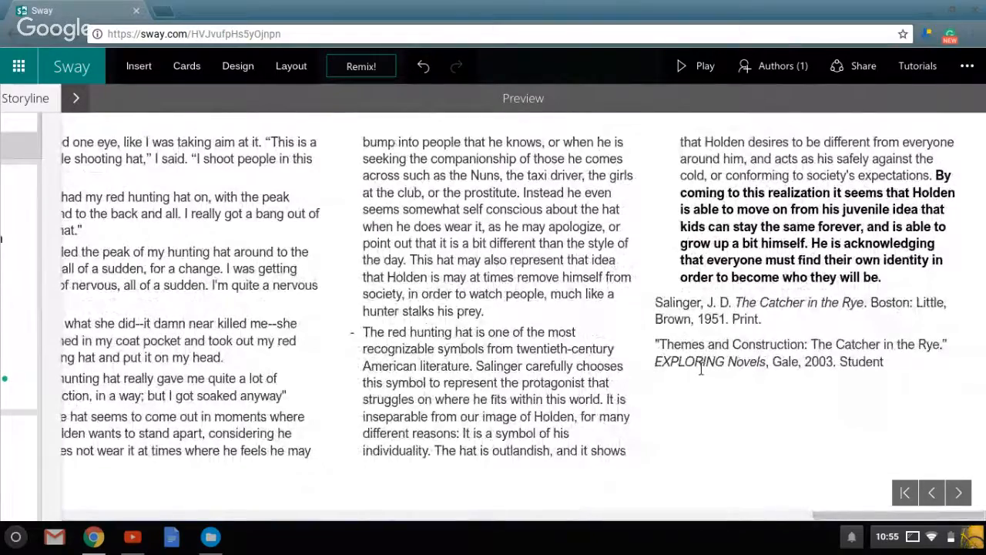
pyautogui.hscroll(-15, 701, 368)
pyautogui.hscroll(-15, 524, 301)
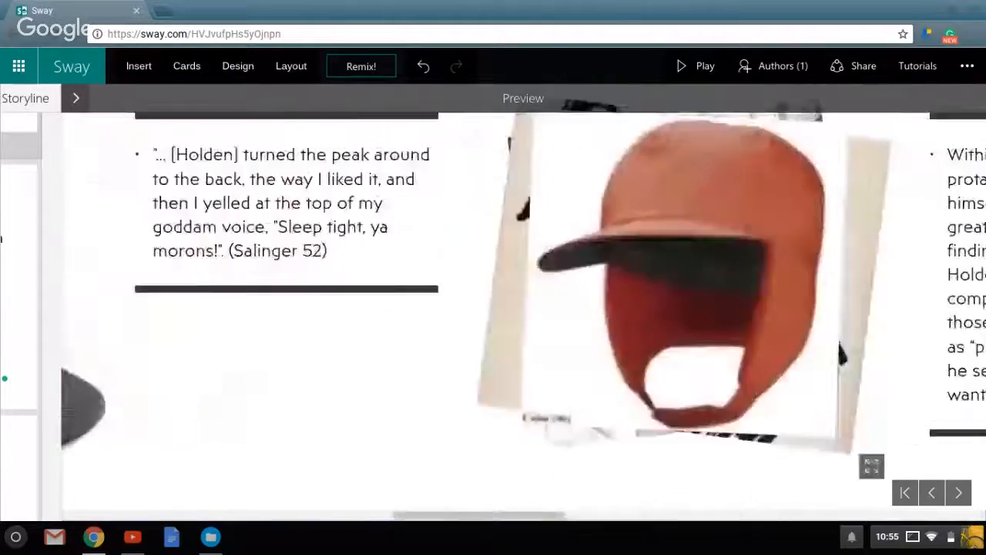
pyautogui.hscroll(-10, 493, 308)
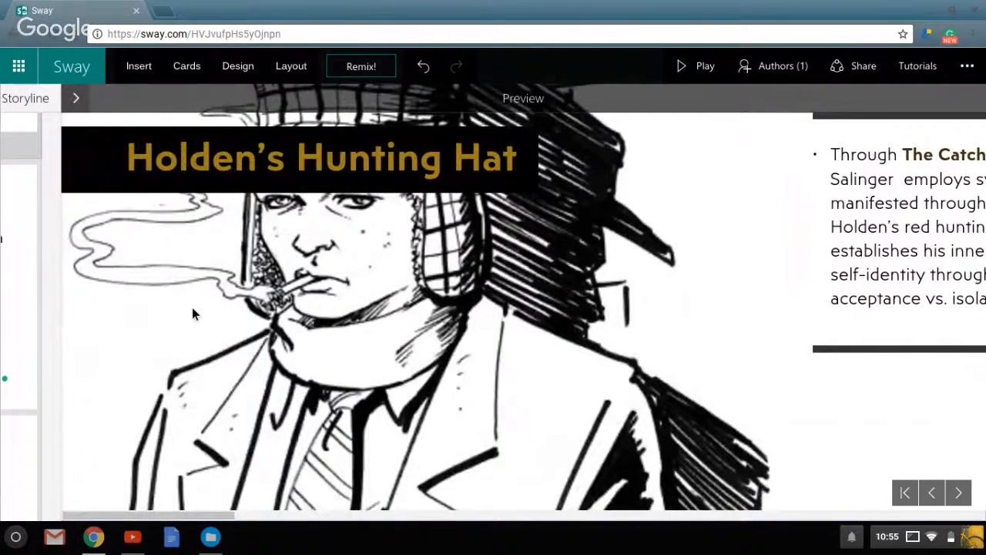
# Switch to the Google Hangouts window and stop the live broadcast.
pyautogui.click(92, 539)
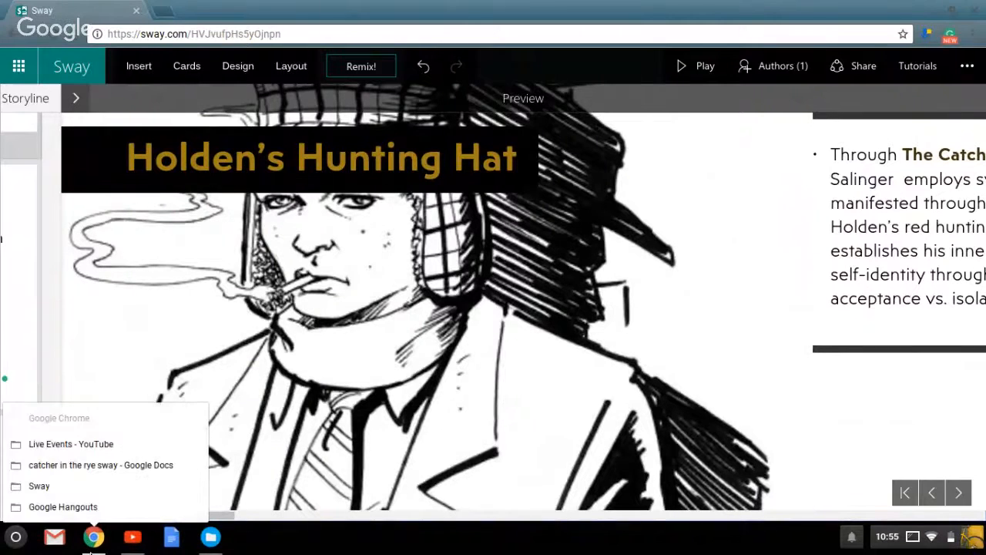
pyautogui.click(76, 513)
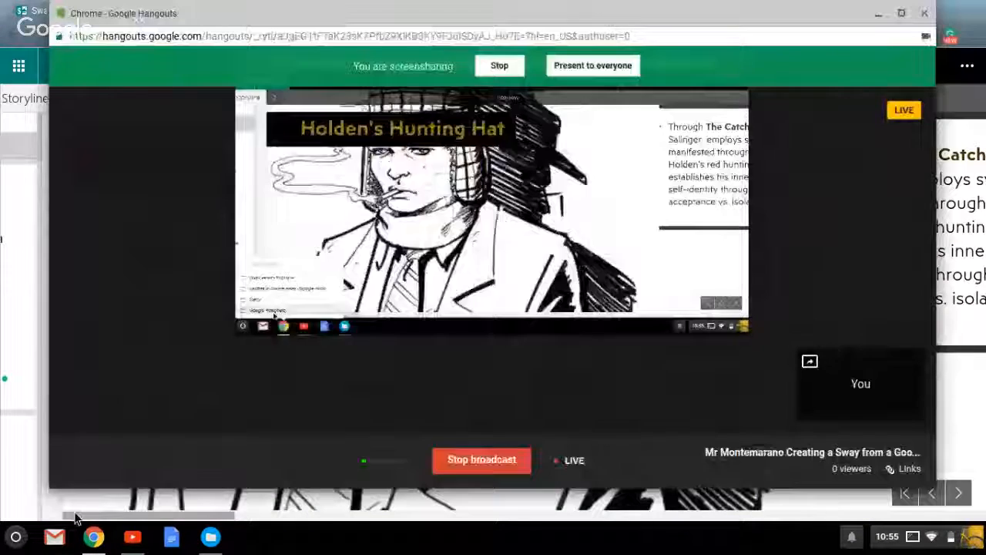
pyautogui.click(468, 461)
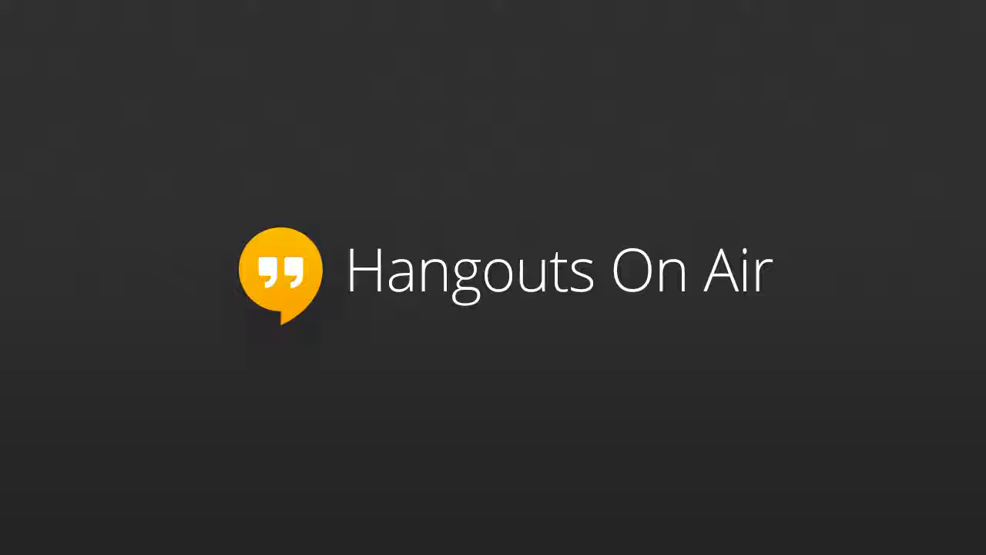